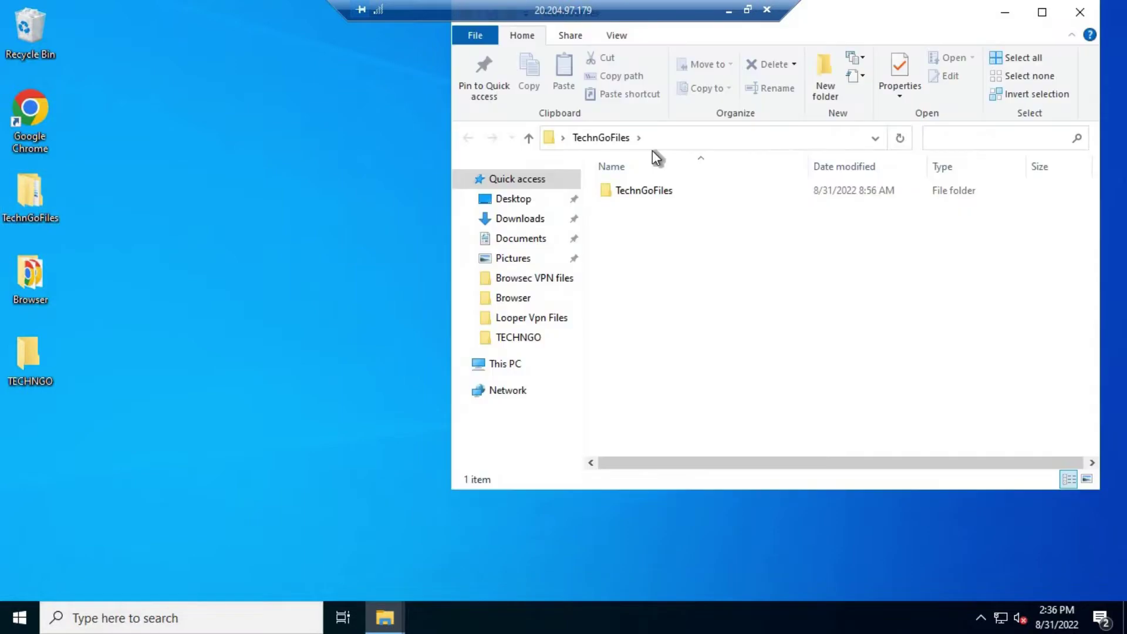
Look through the Step - 1 folder inside the nested TechnGoFiles folder, and return to the list of step folders
double_click(643, 189)
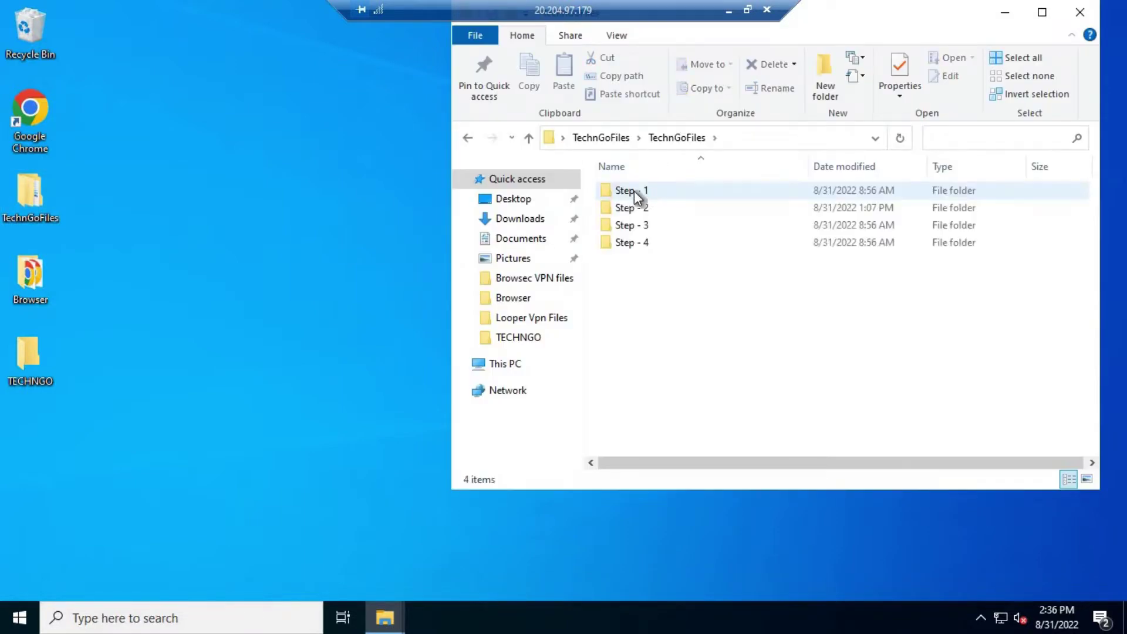
click(634, 191)
double_click(634, 191)
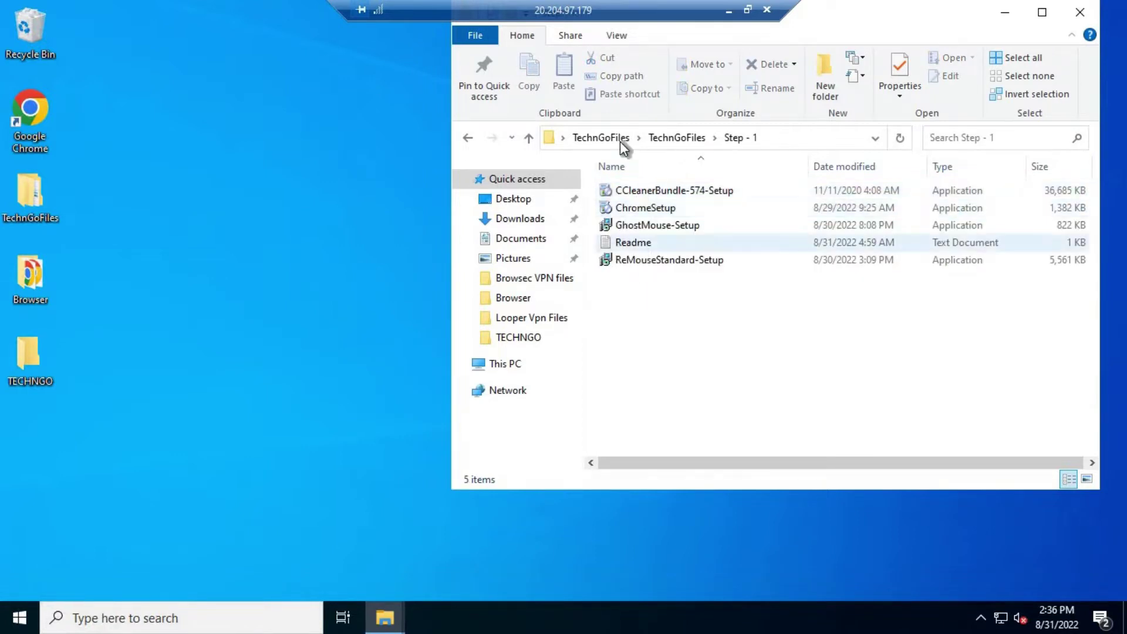
click(469, 139)
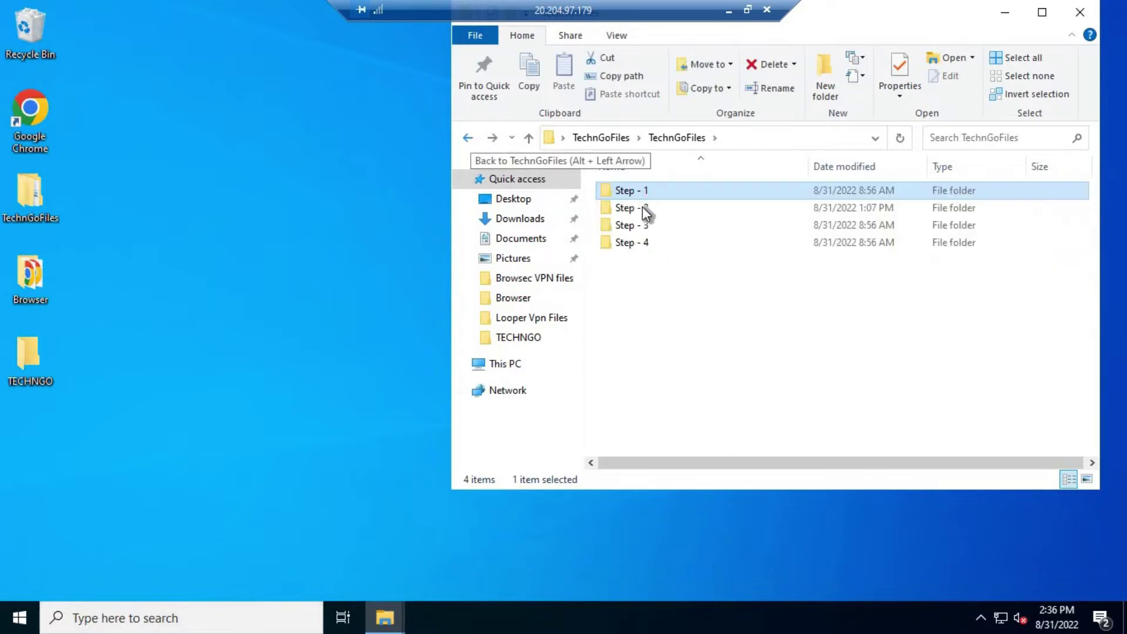
Launch Chrome Profile Generator from the Step - 2 folder and select its Chrome- name prefix
double_click(643, 208)
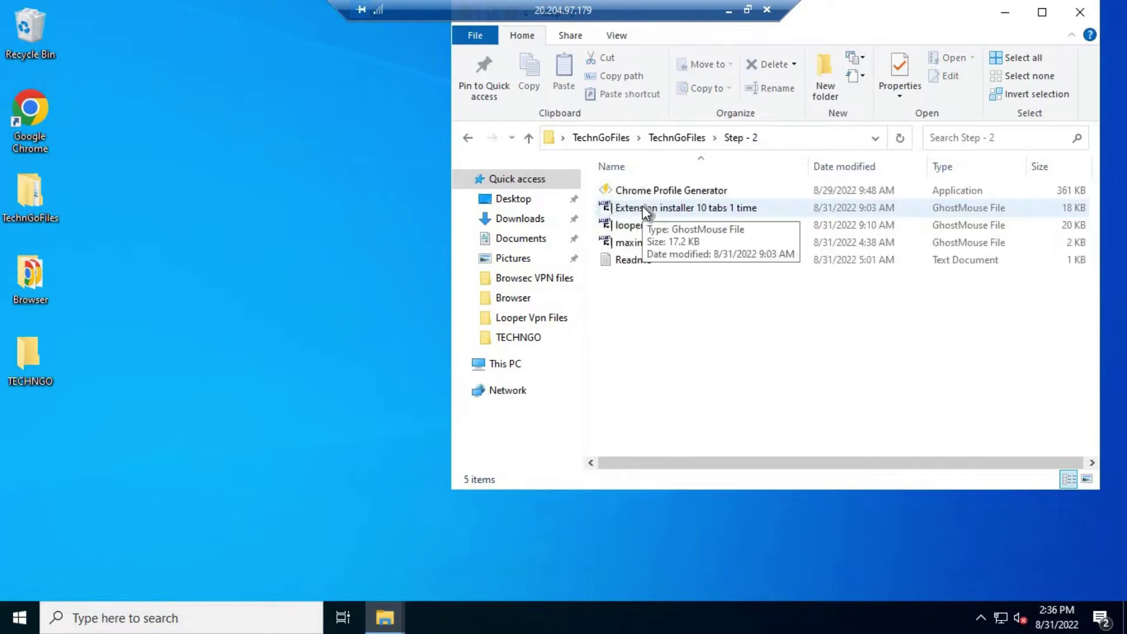
click(686, 188)
double_click(685, 189)
double_click(215, 95)
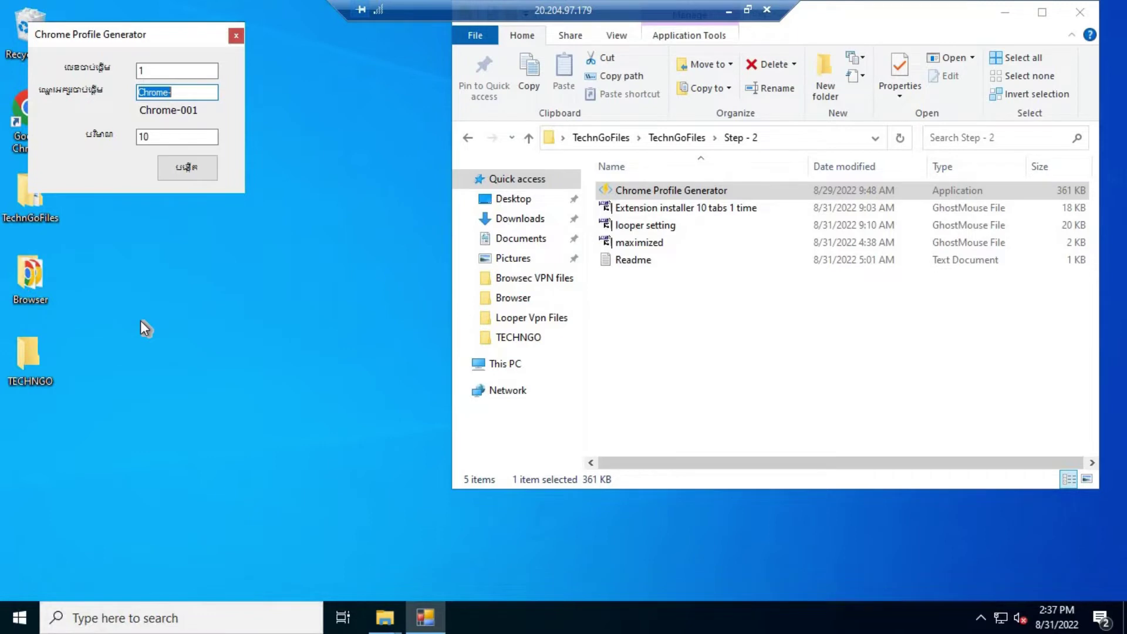
click(189, 336)
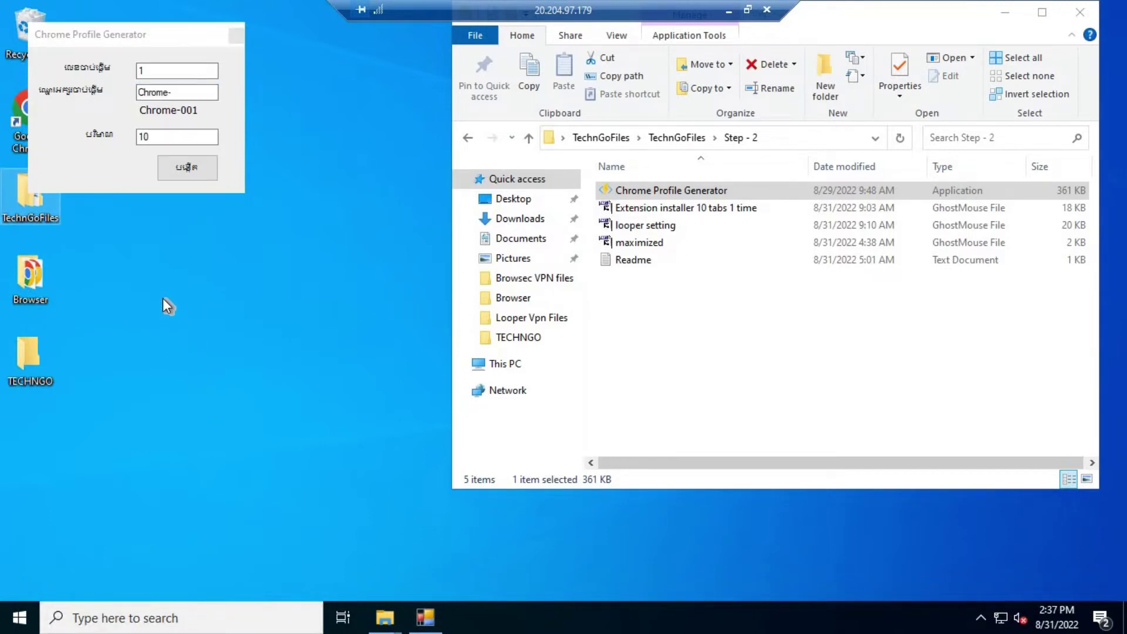
key(Down)
key(Return)
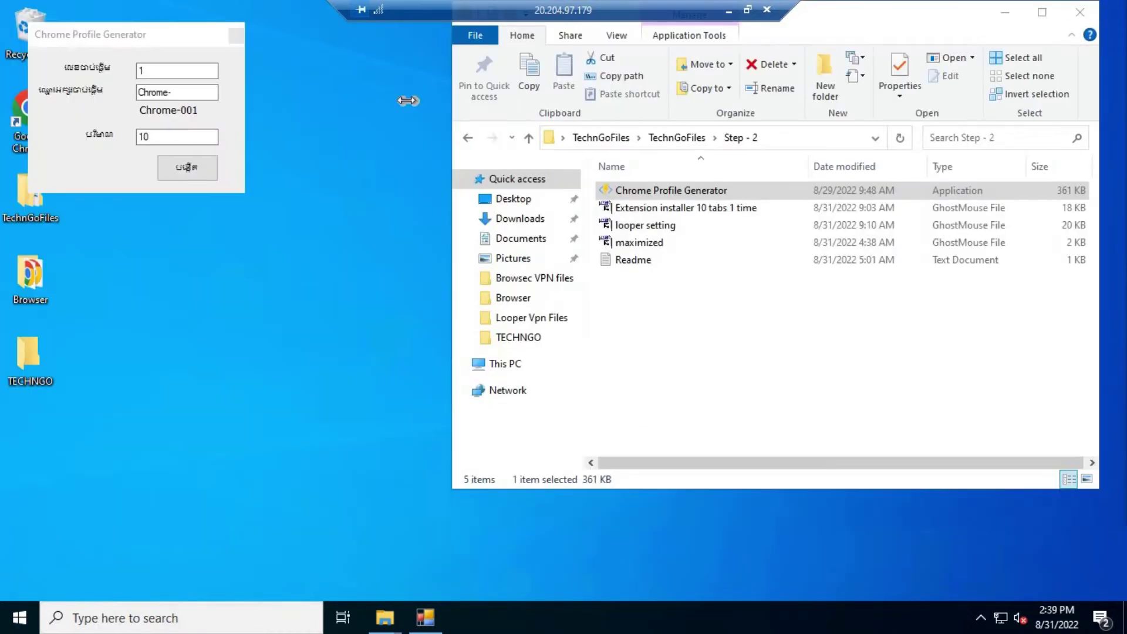
Generate 10 Chrome profile shortcuts starting at number 51 with the Chrome- prefix, and close the generator
click(163, 68)
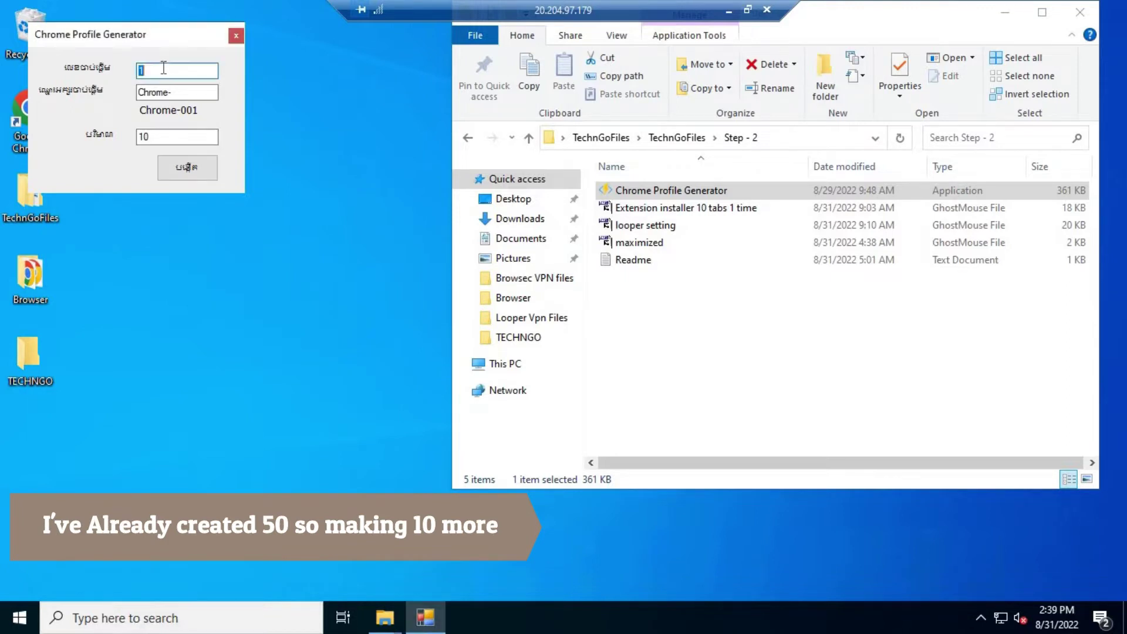
text(51)
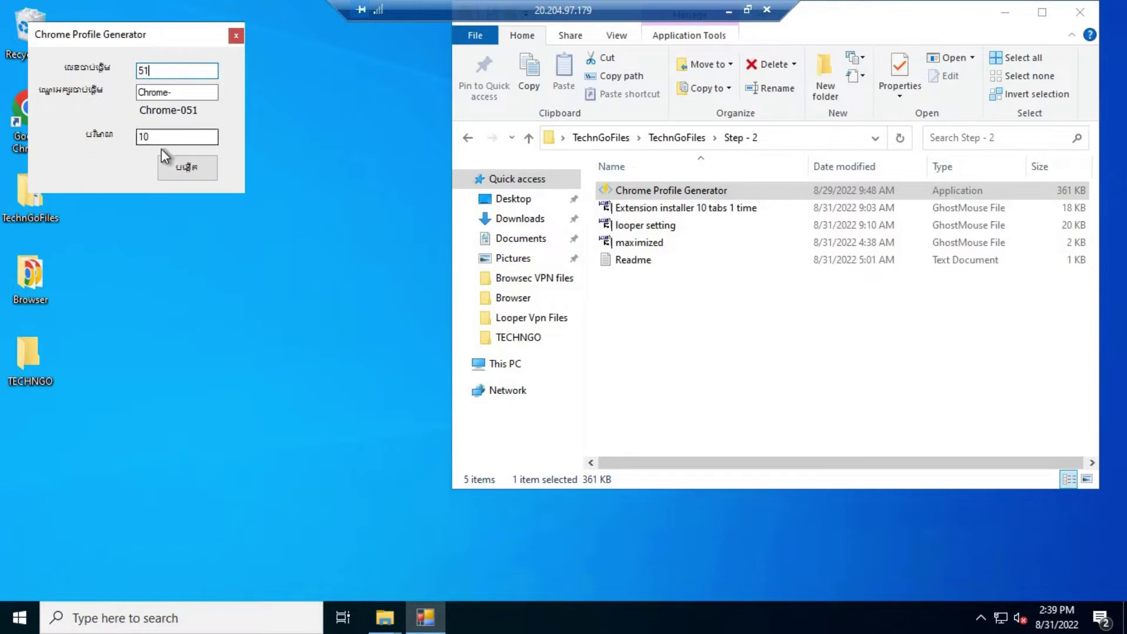
click(195, 173)
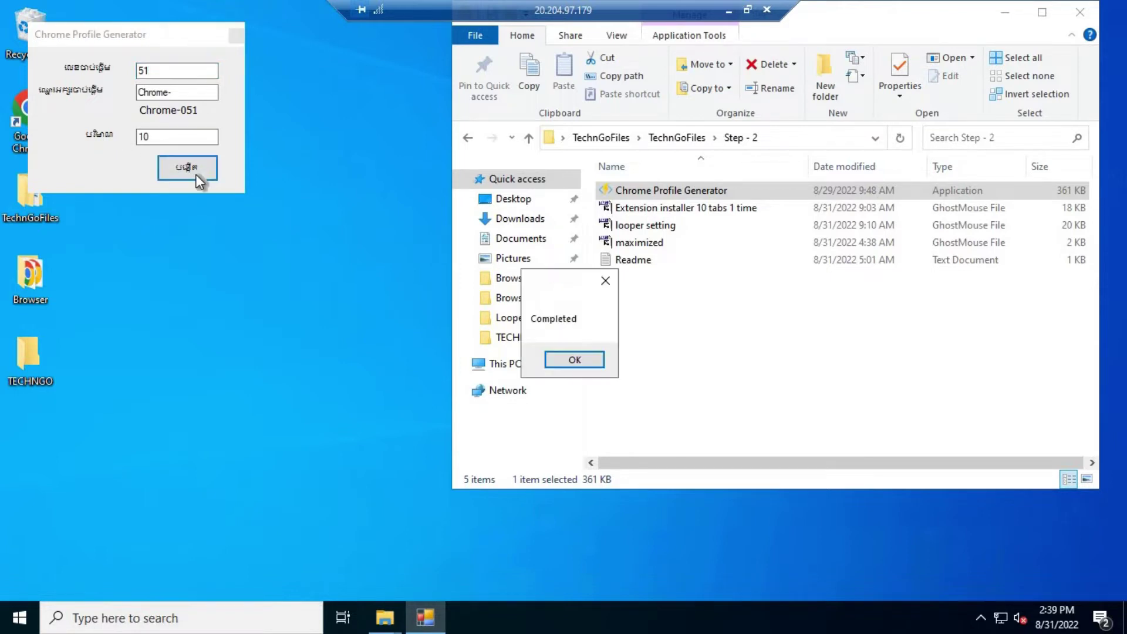
click(587, 365)
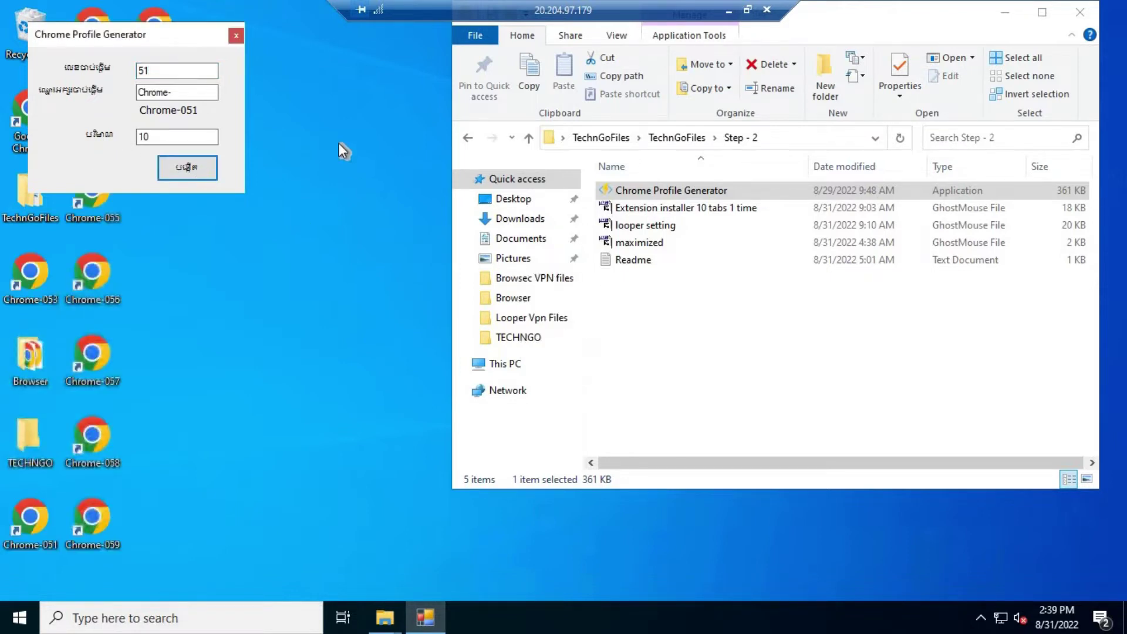
click(237, 40)
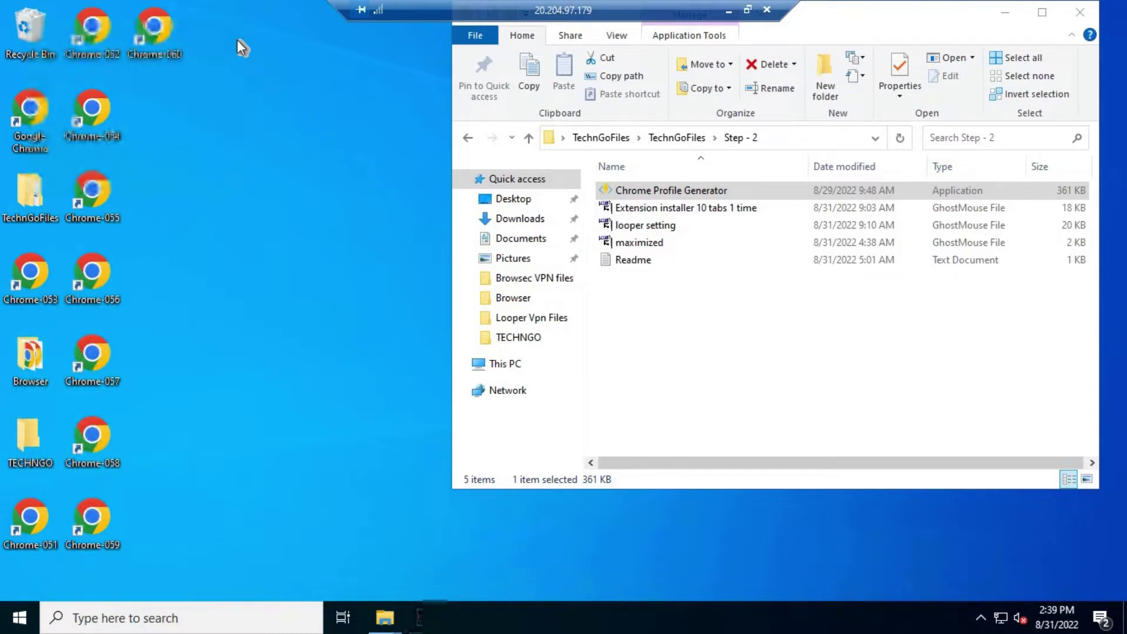
Move the desktop shortcuts Chrome-051 through Chrome-060 into the TECHNGO folder
drag(249, 3, 100, 359)
drag(93, 526, 93, 527)
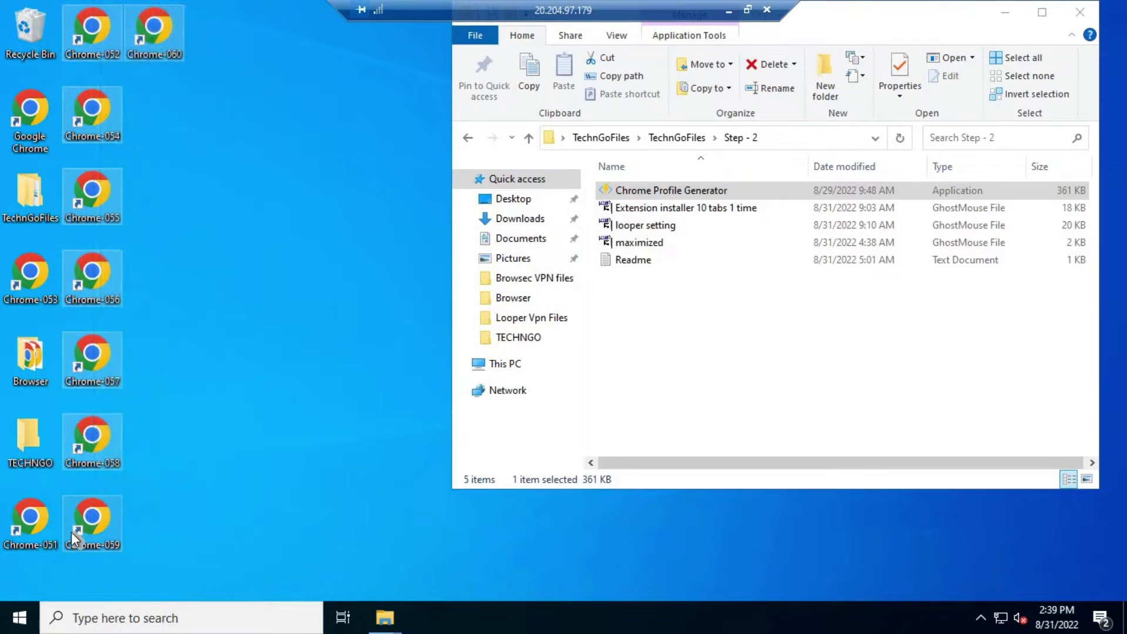
ctrl+click(24, 534)
ctrl+click(34, 287)
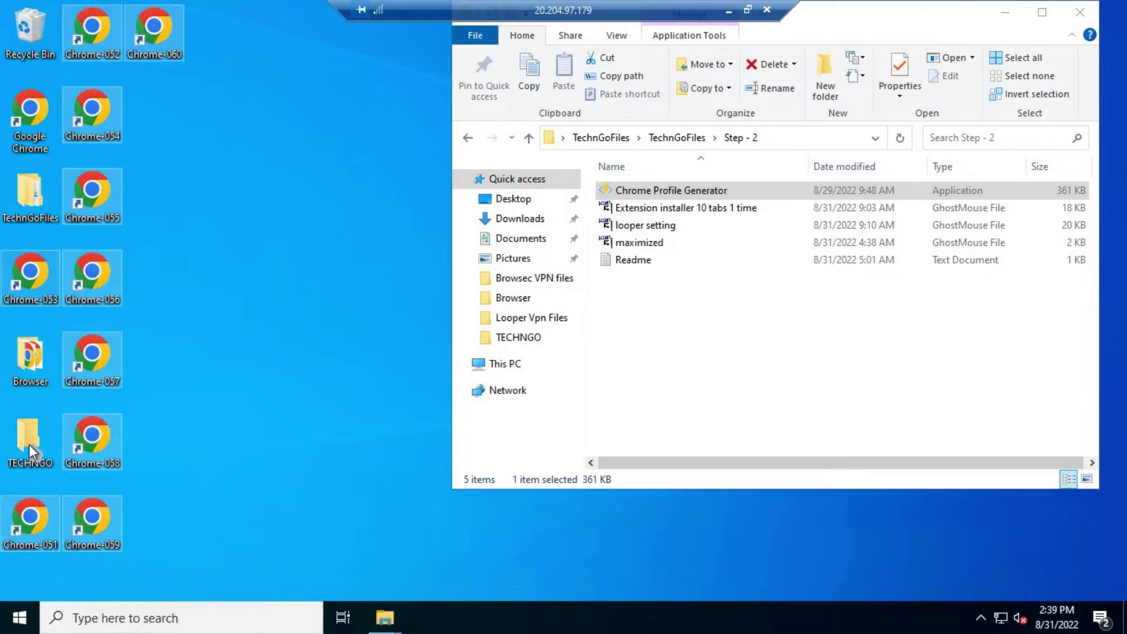
key(ctrl+x)
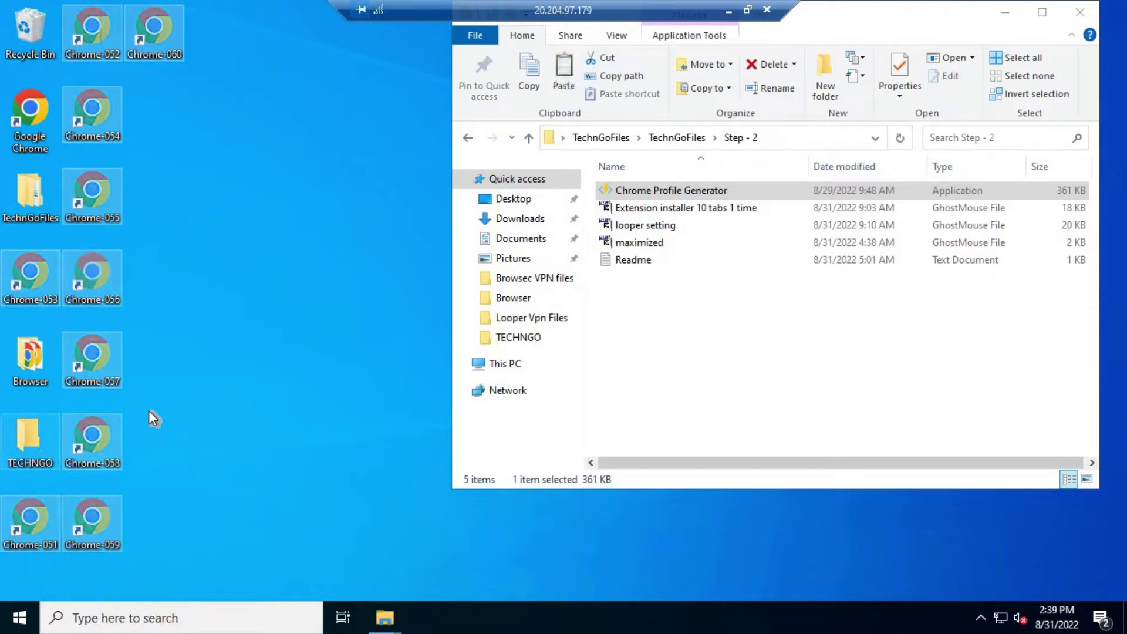
double_click(29, 440)
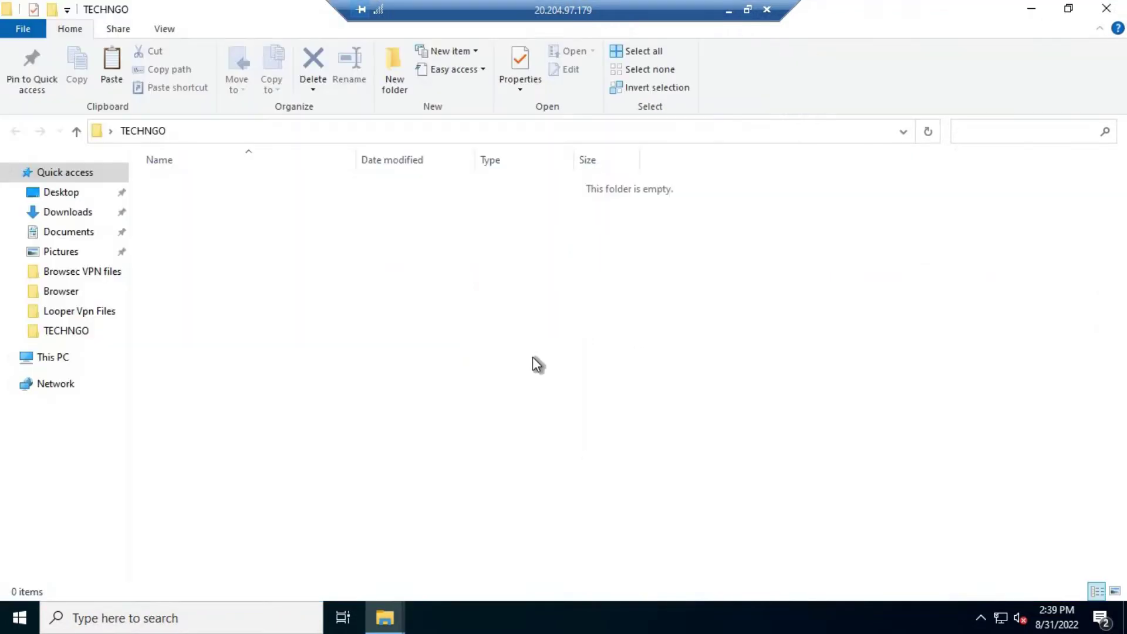
key(ctrl+v)
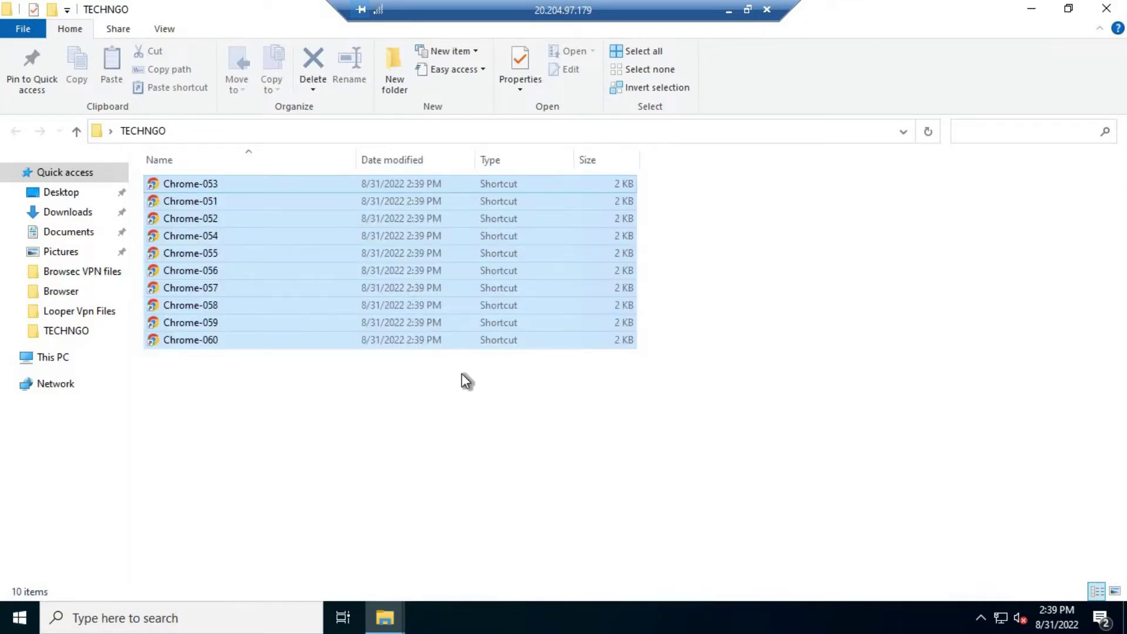
click(446, 510)
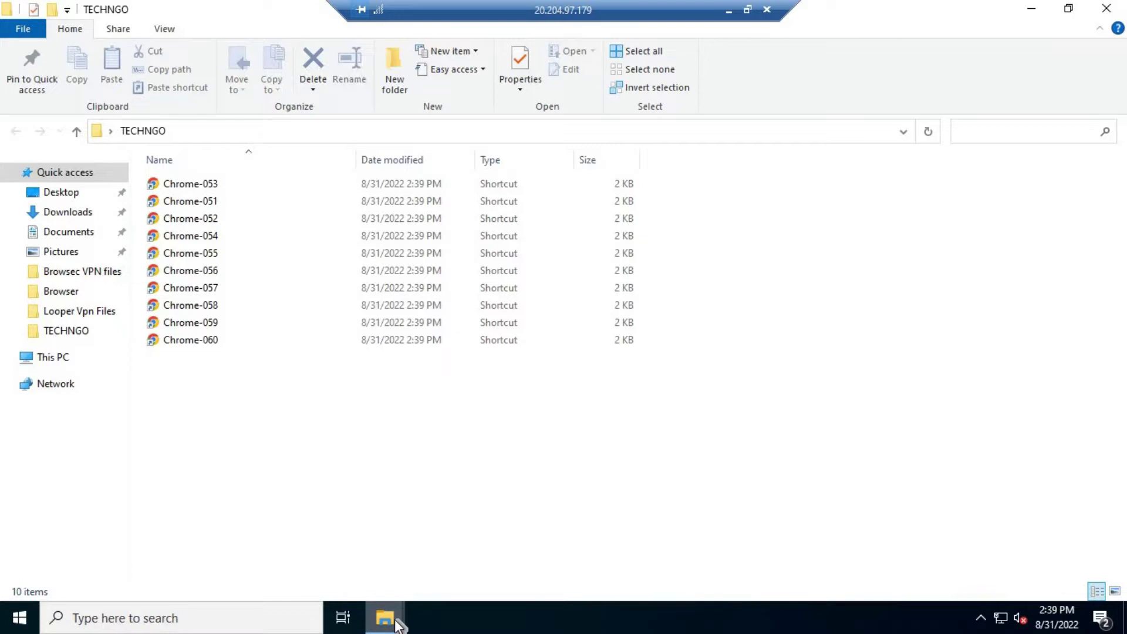
Copy the Extension installer 10 tabs 1 time, looper setting and maximized files from Step - 2 into the TECHNGO folder
click(396, 624)
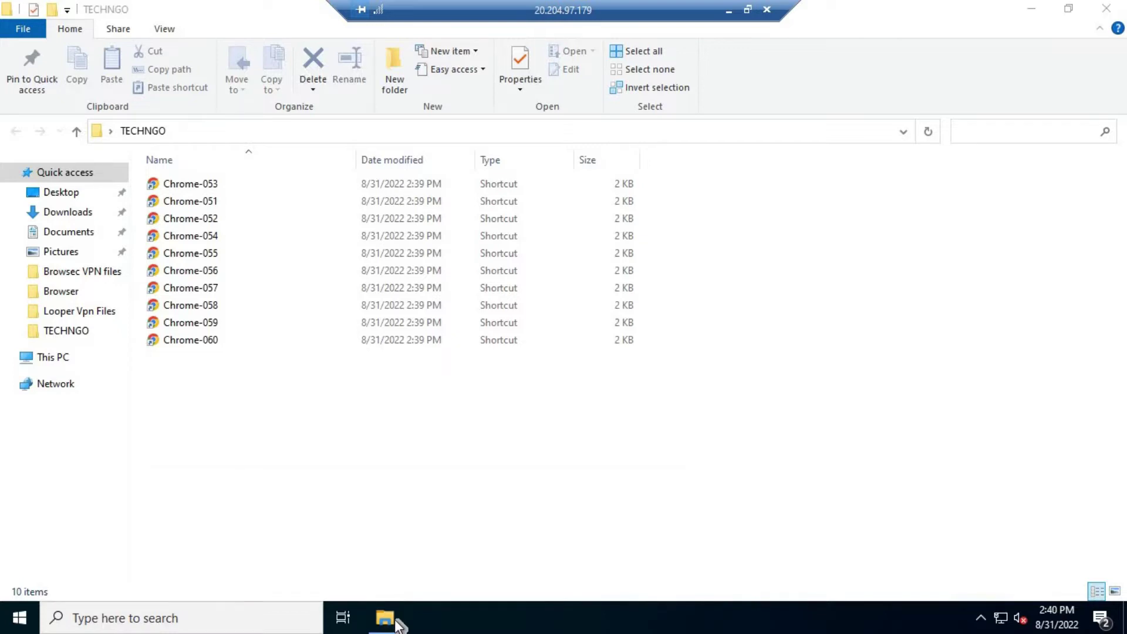
click(397, 623)
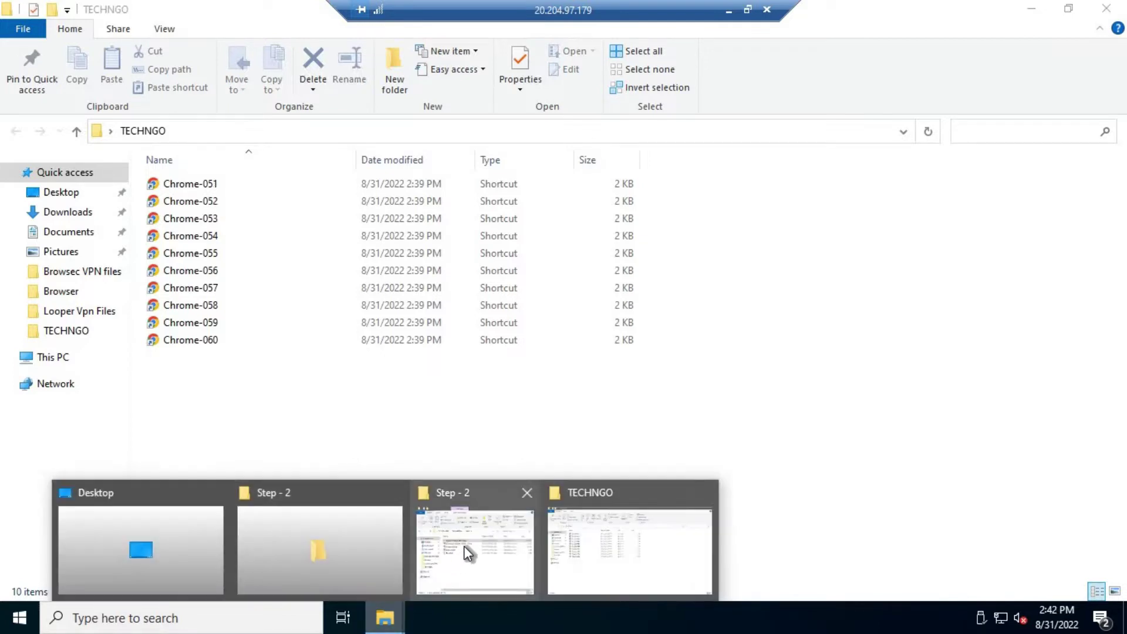
click(464, 546)
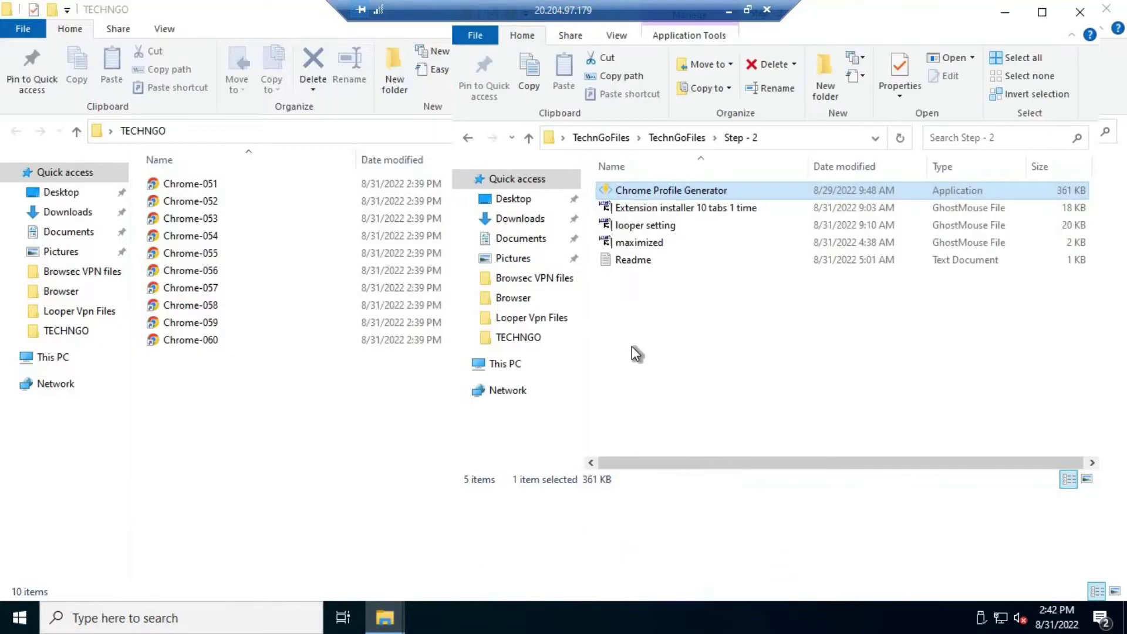
click(664, 245)
shift+click(665, 230)
shift+click(675, 211)
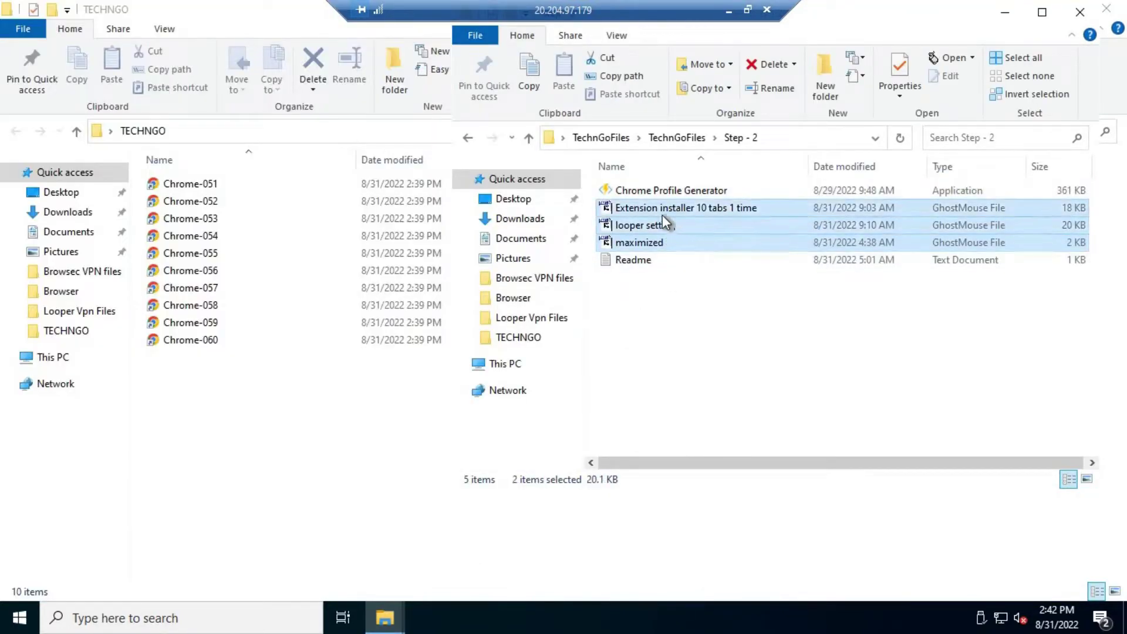
click(308, 446)
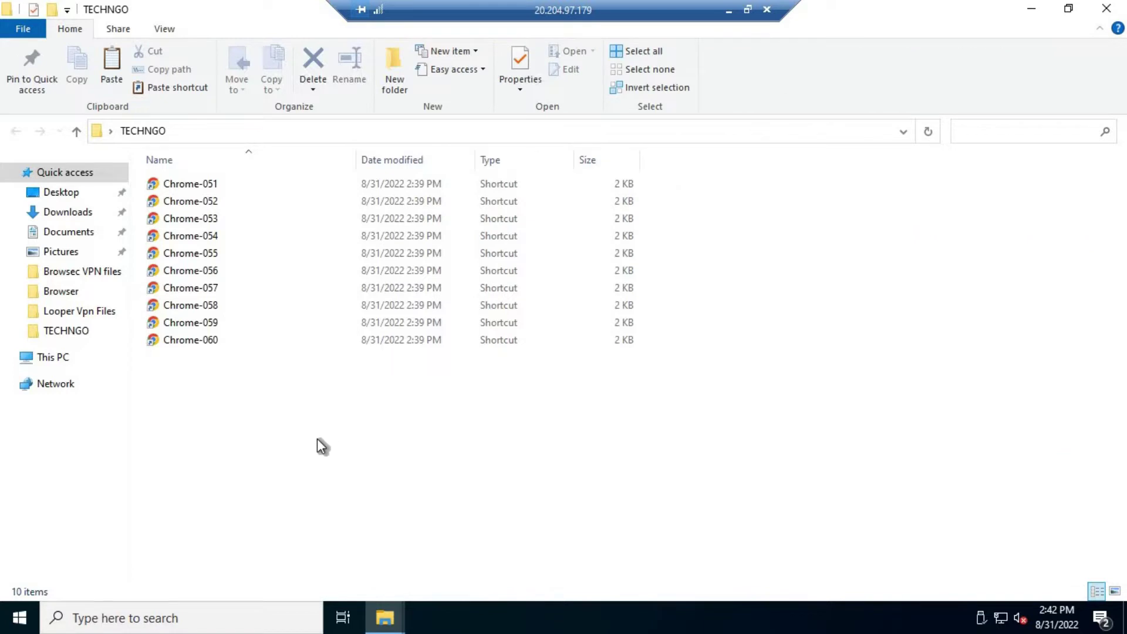
key(ctrl+v)
click(287, 452)
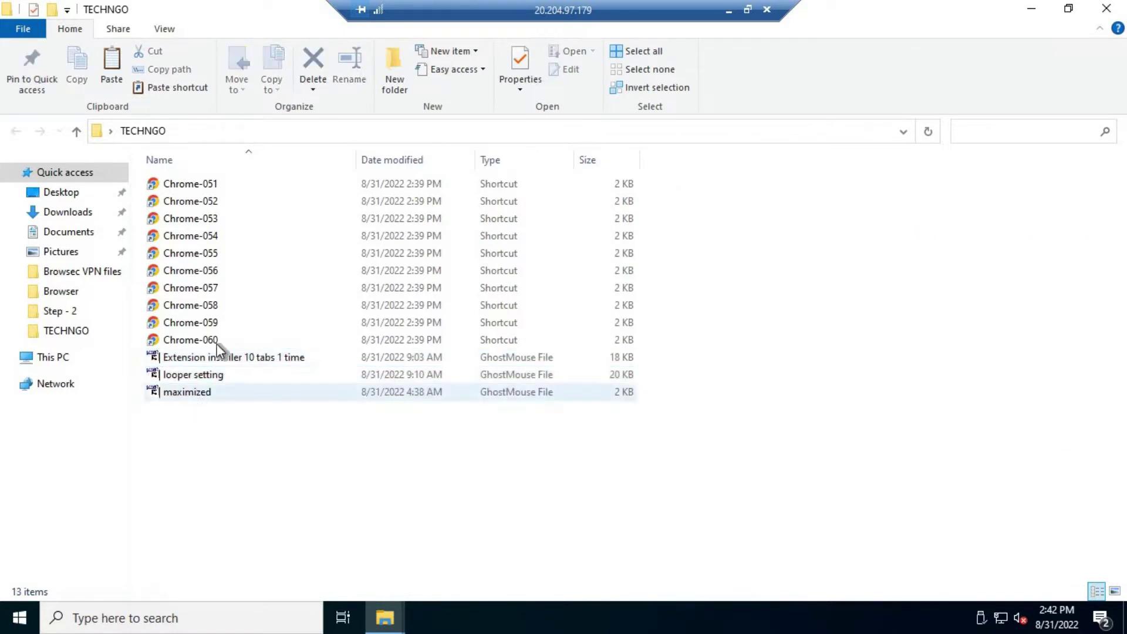
Create a new folder named 1 inside the TECHNGO folder
key(ctrl+shift+n)
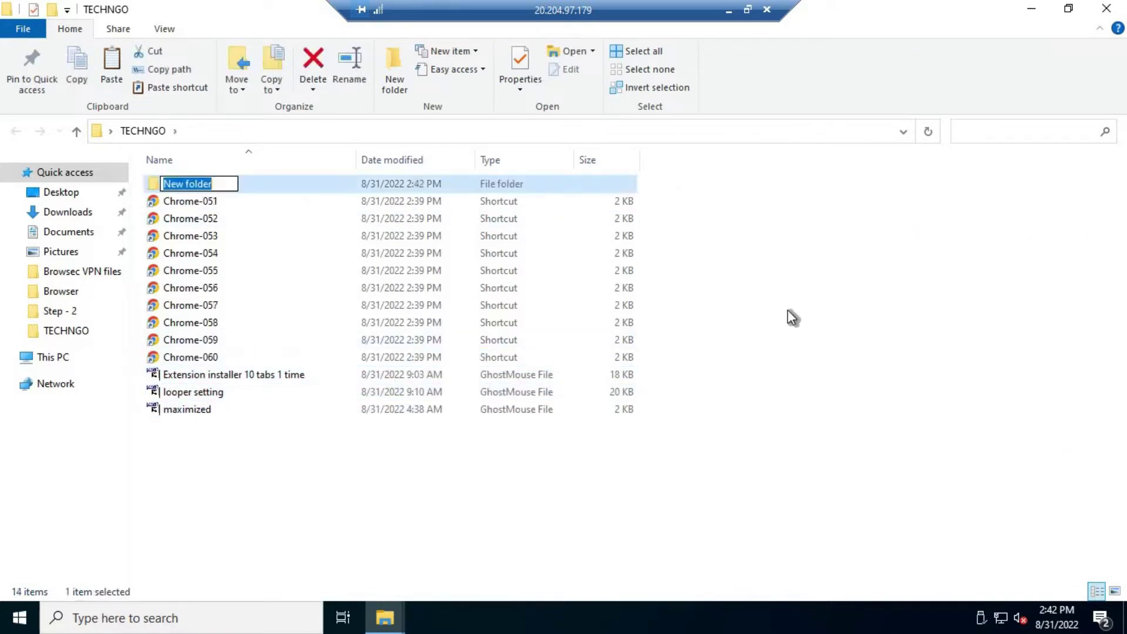
text(1)
key(Return)
click(201, 431)
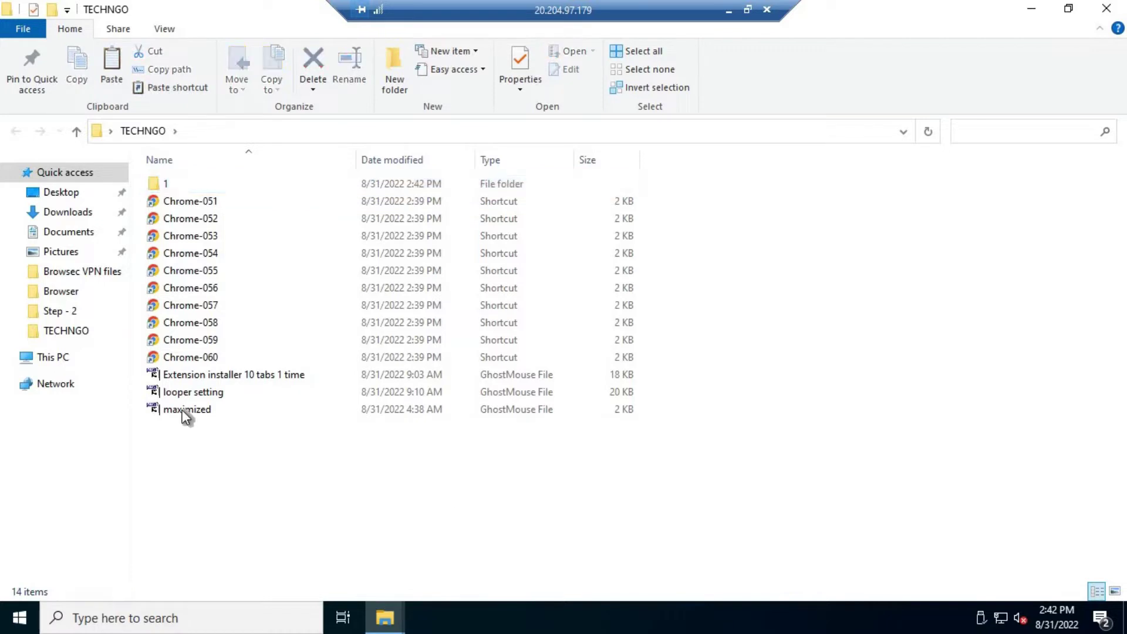
Play the maximized macro from the TECHNGO folder in GhostMouse with the playback speed set to 1 X
double_click(185, 413)
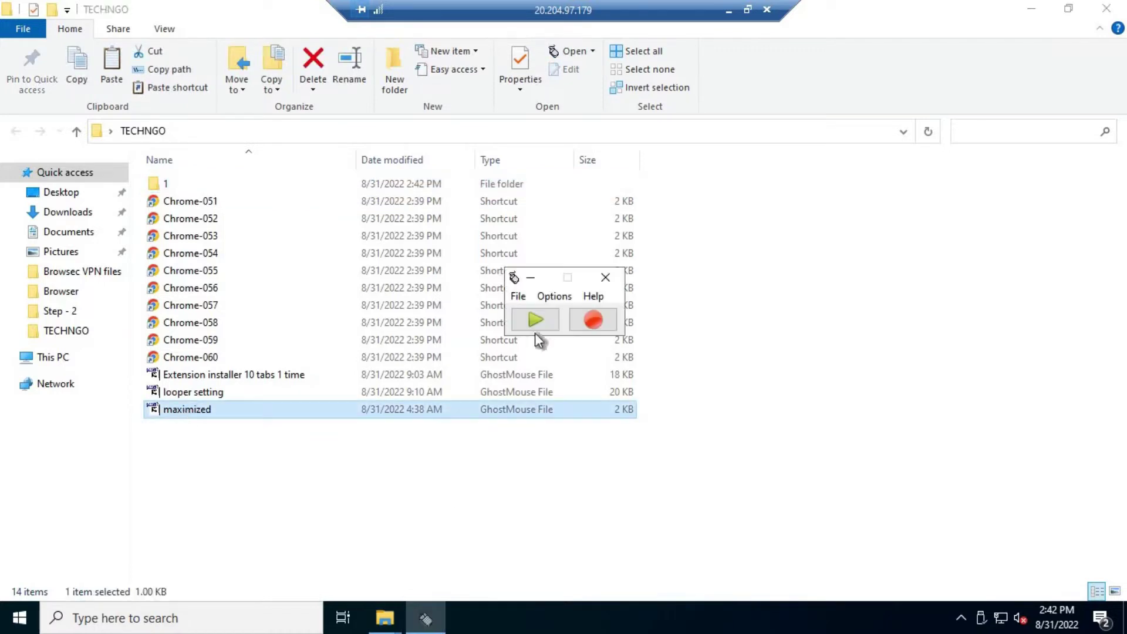
click(535, 322)
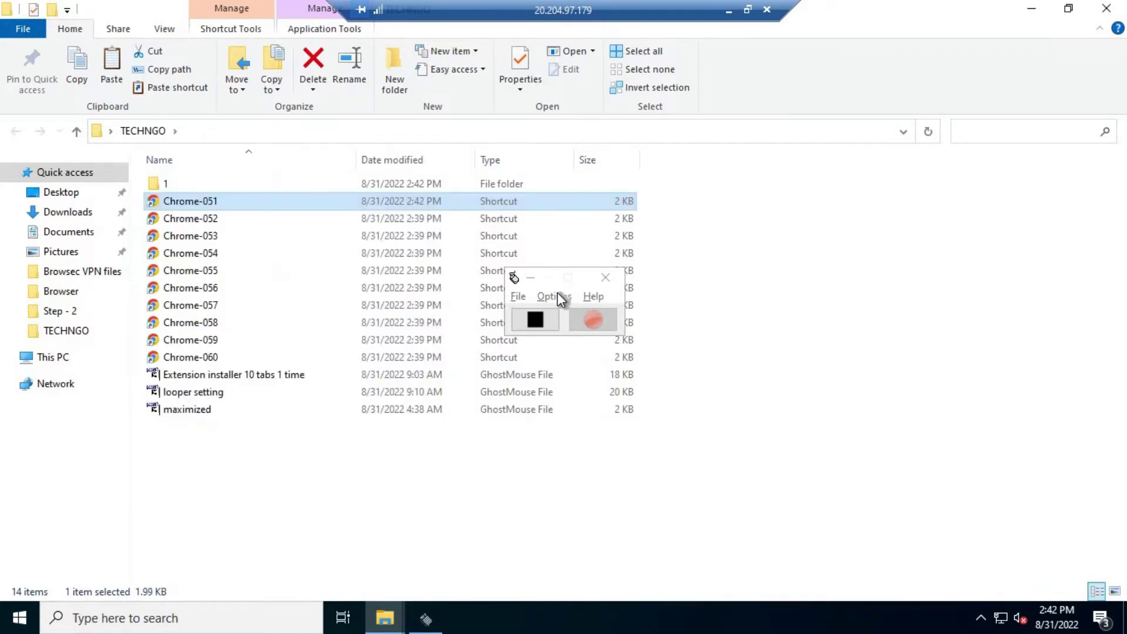
click(557, 296)
mouse_move(572, 311)
click(693, 316)
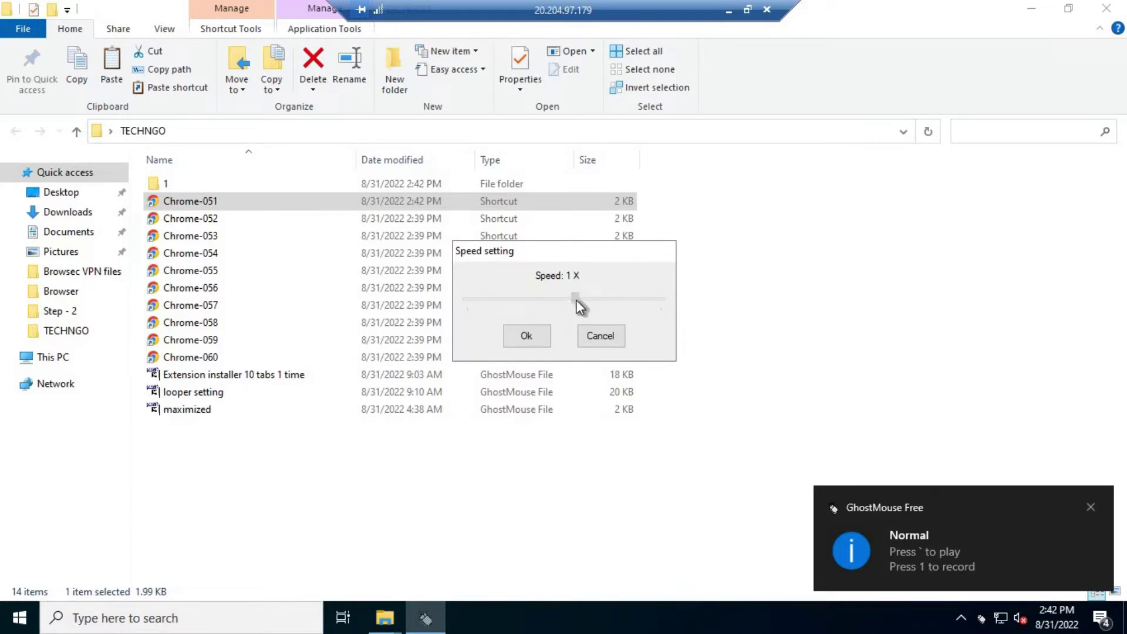
click(529, 342)
key(grave)
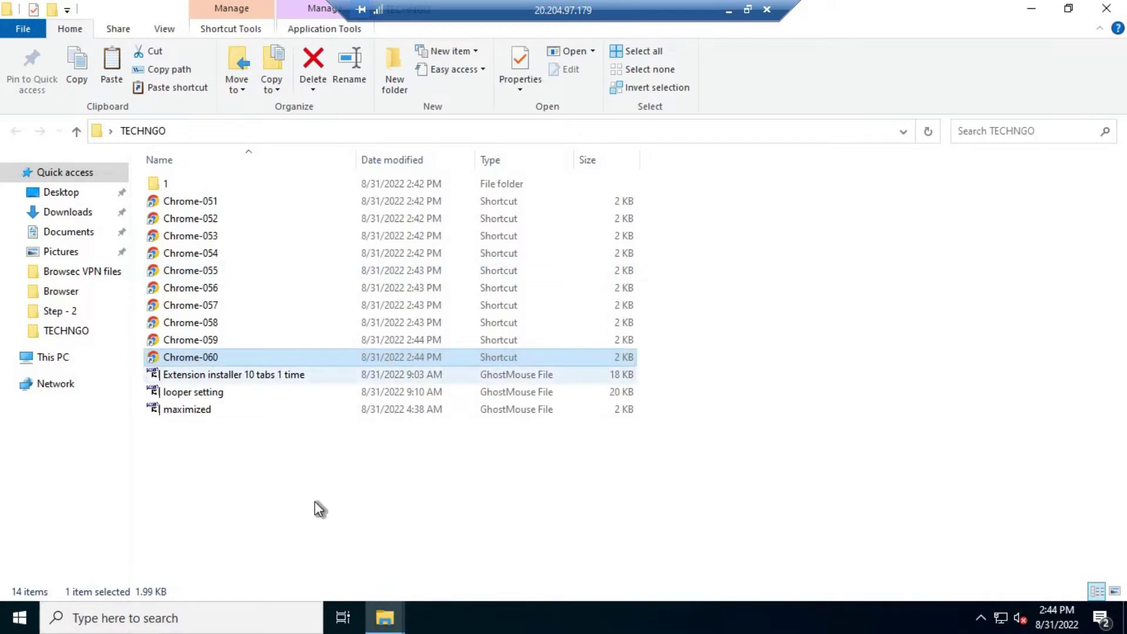
Bring up the Step - 2 folder window, go back to the step folders, and open Browsec VPN files inside Step - 3
click(244, 509)
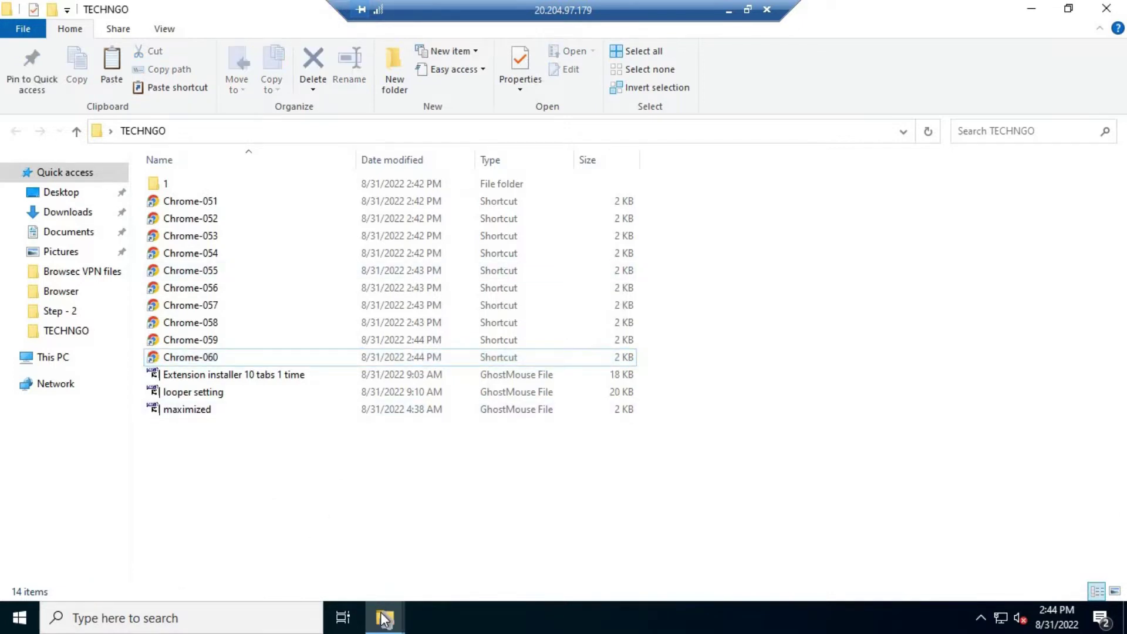
mouse_move(383, 620)
click(495, 533)
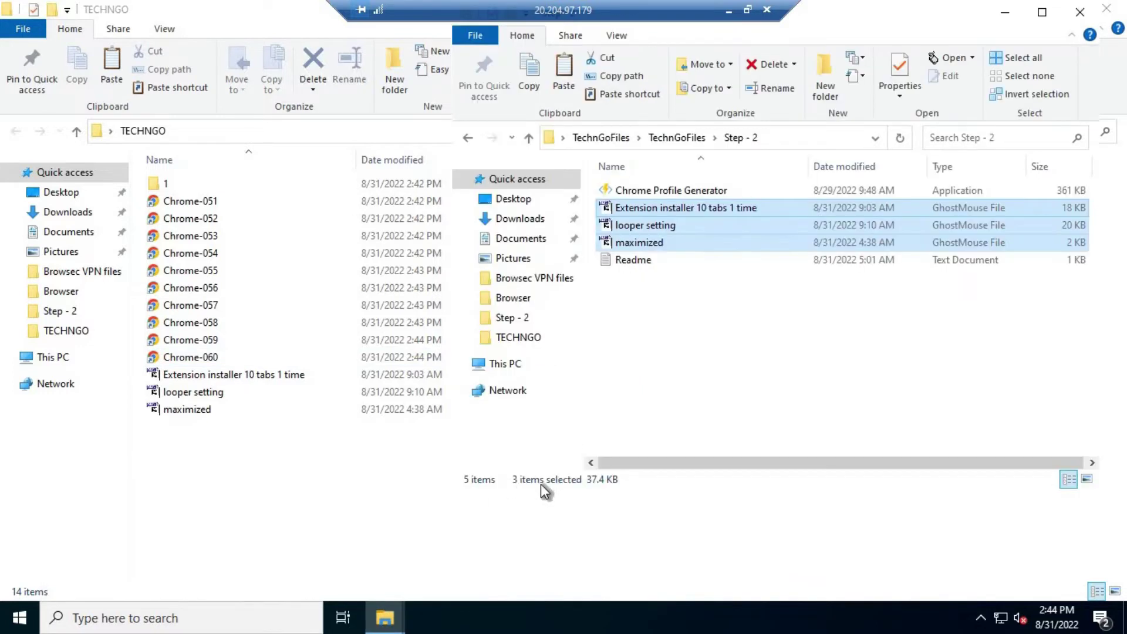
click(676, 322)
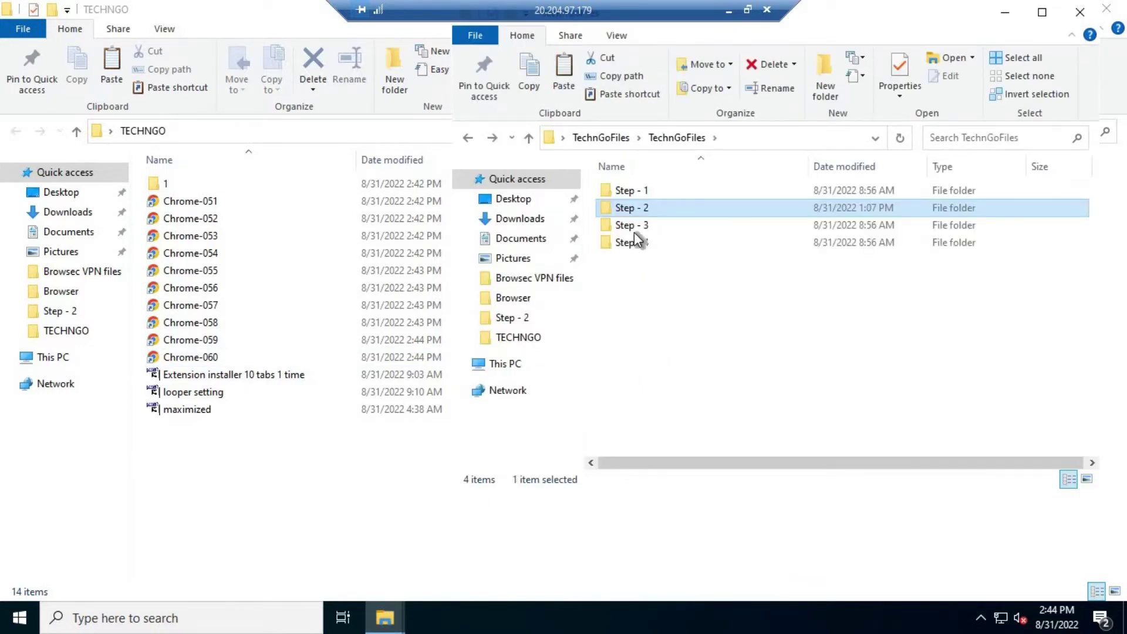
click(642, 226)
double_click(640, 225)
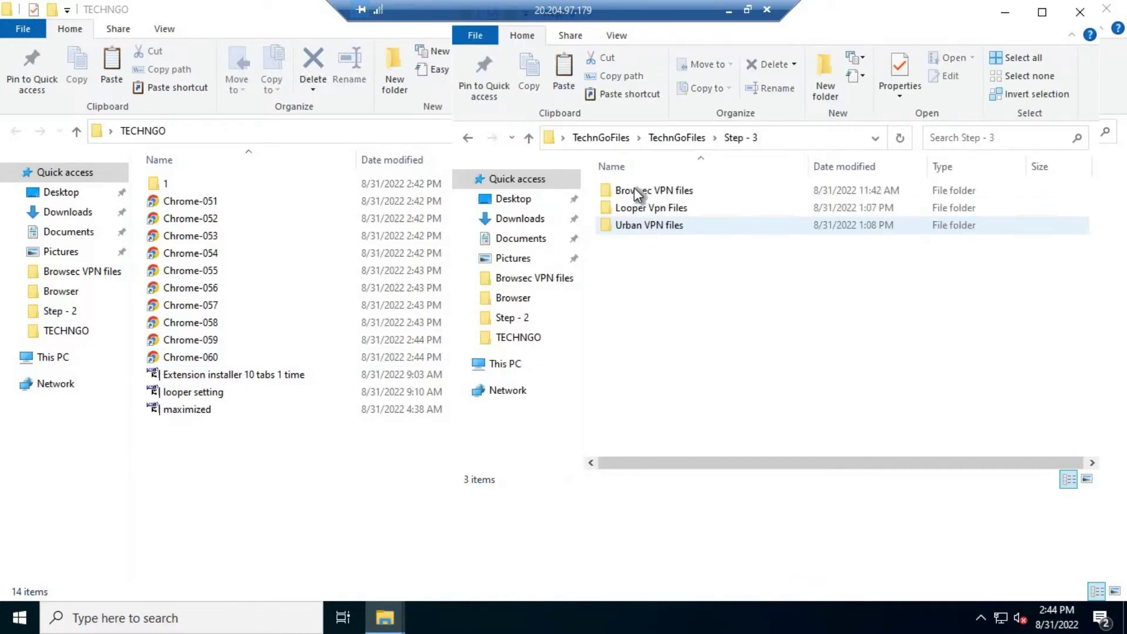
double_click(633, 189)
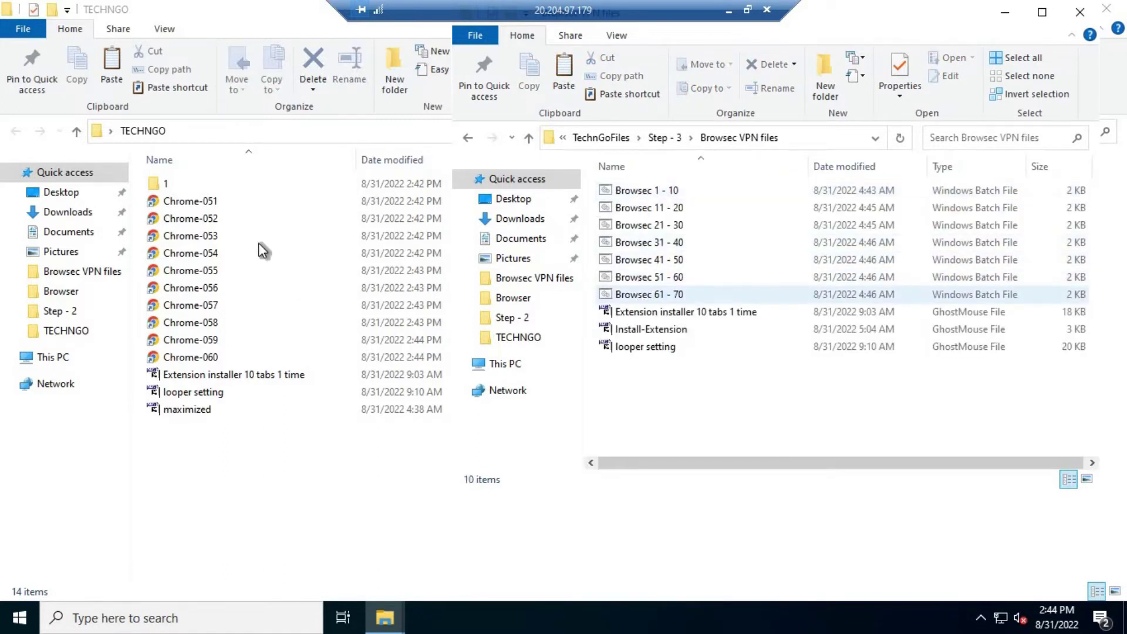
Copy the Browsec 51 - 60 batch file into the TECHNGO folder and run it there
click(669, 281)
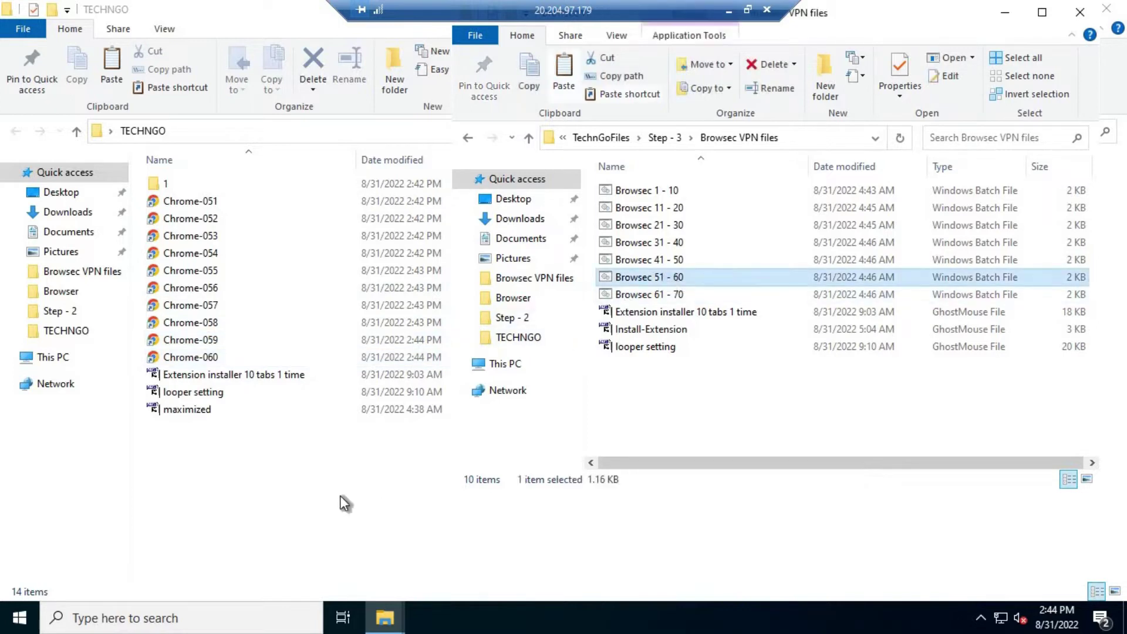
click(301, 481)
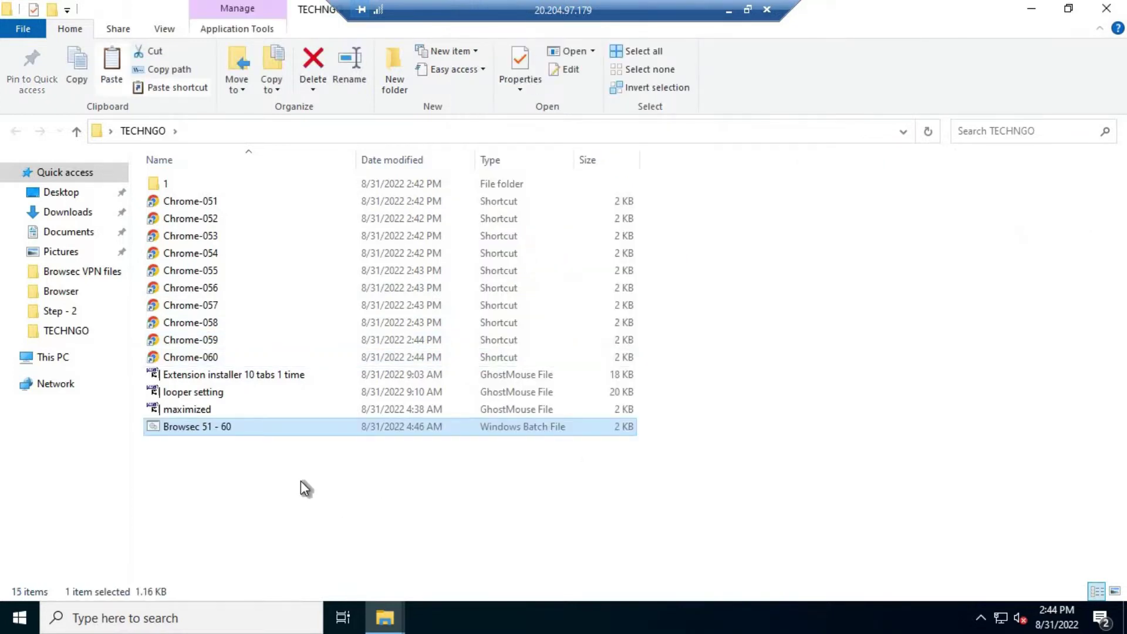
click(300, 481)
double_click(214, 428)
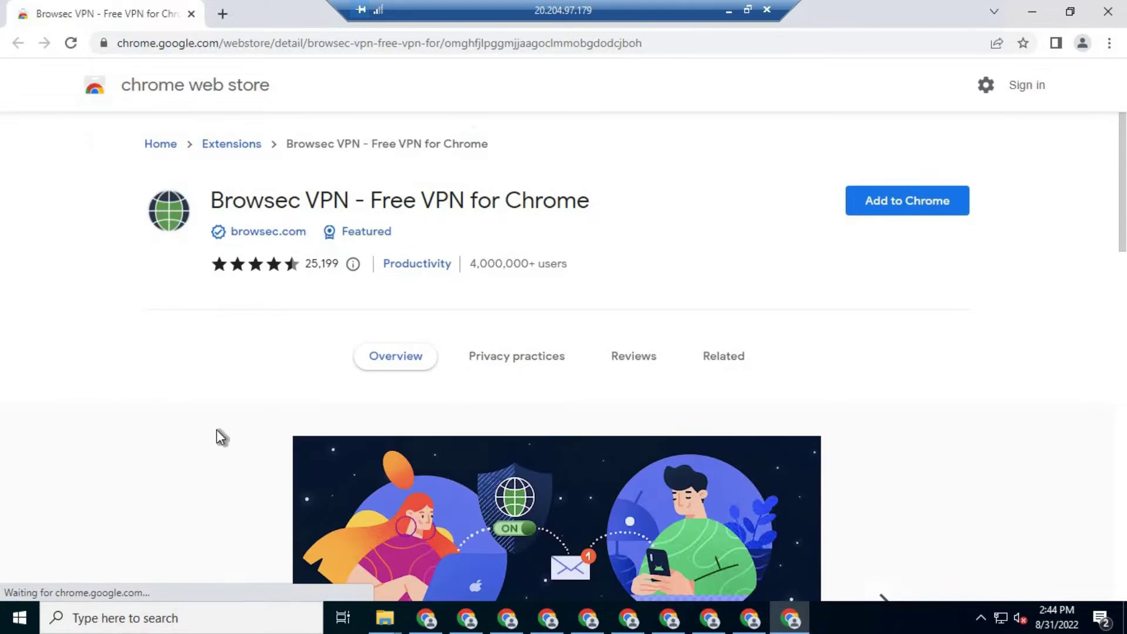
Open the Extension installer 10 tabs 1 time macro from the TECHNGO folder and play it over the Browsec store page
click(385, 618)
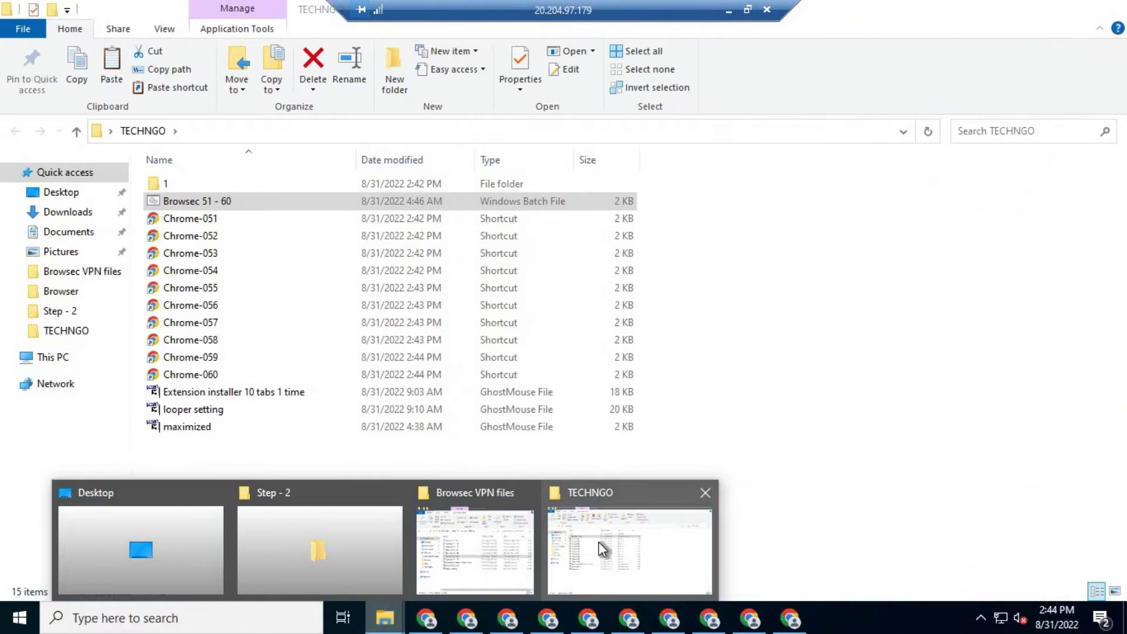
click(599, 543)
double_click(222, 391)
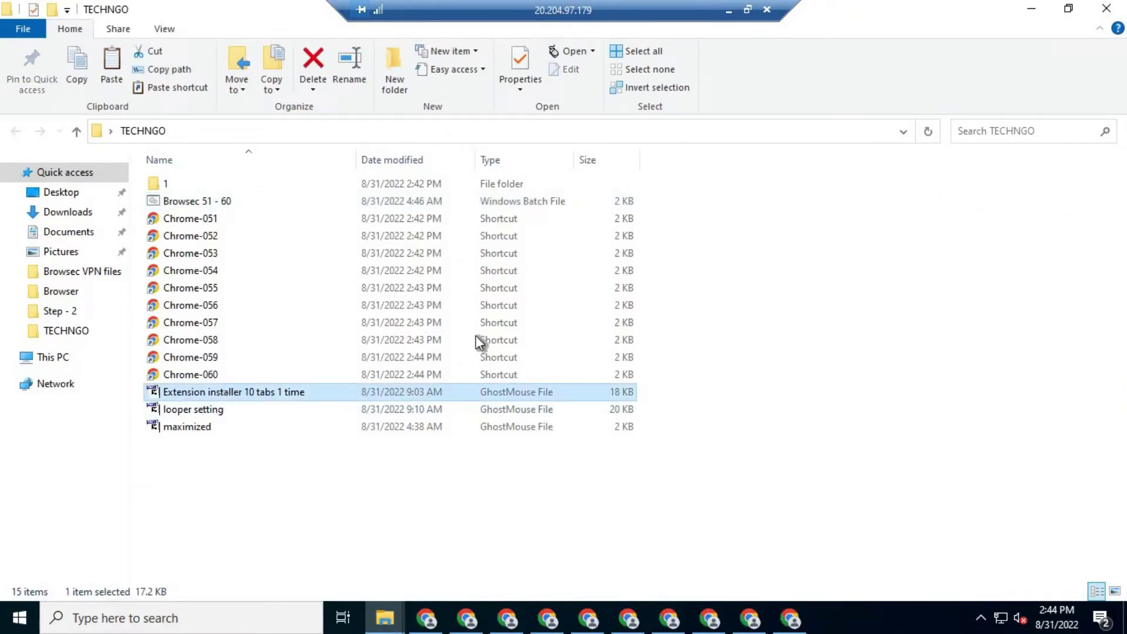
click(1033, 10)
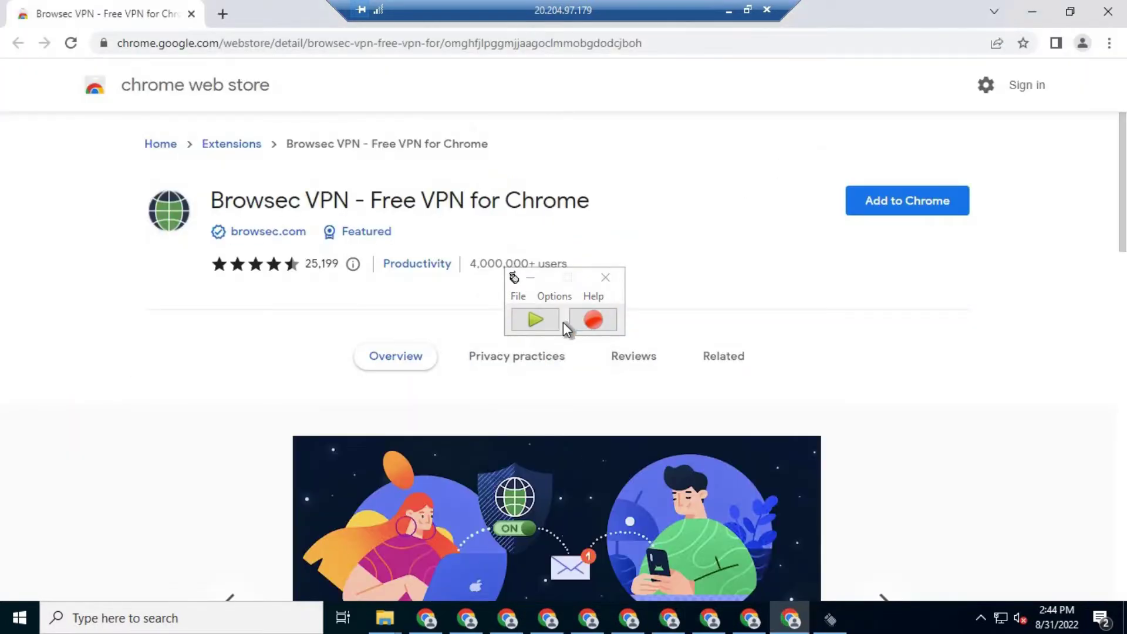
click(533, 322)
click(533, 321)
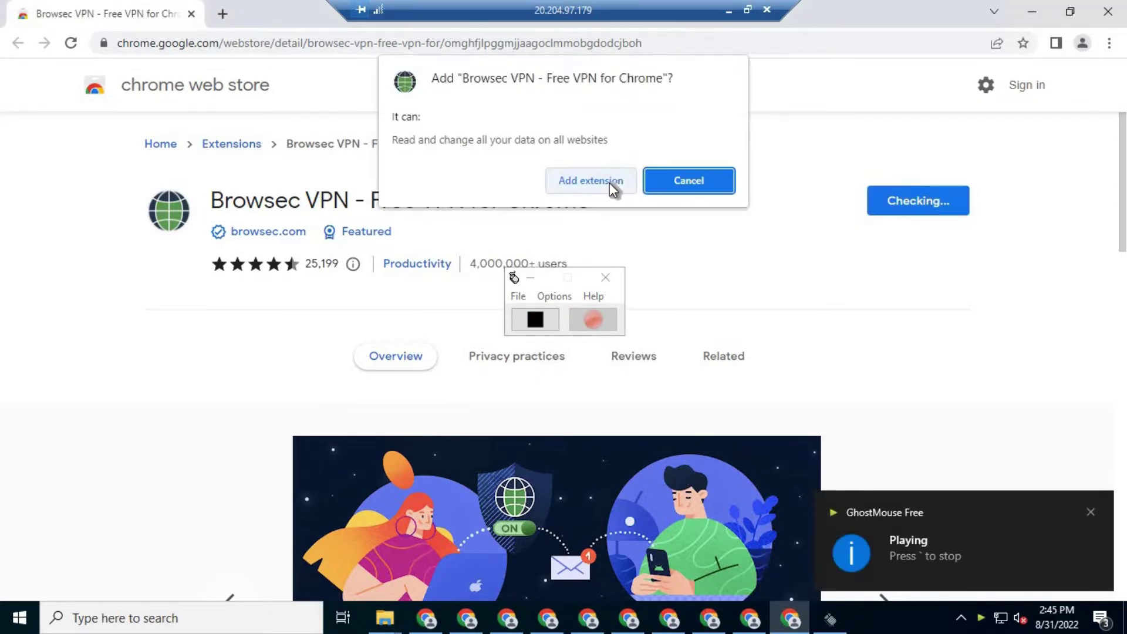
Adjust the GhostMouse playback speed and replay the extension installer macro
click(555, 300)
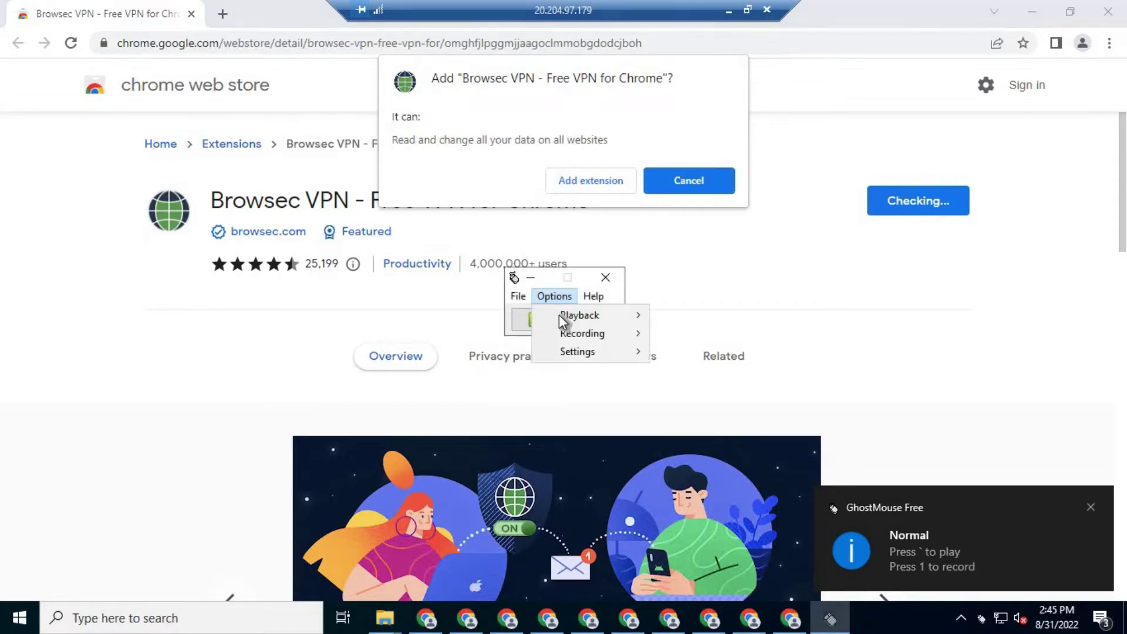
mouse_move(559, 315)
click(675, 317)
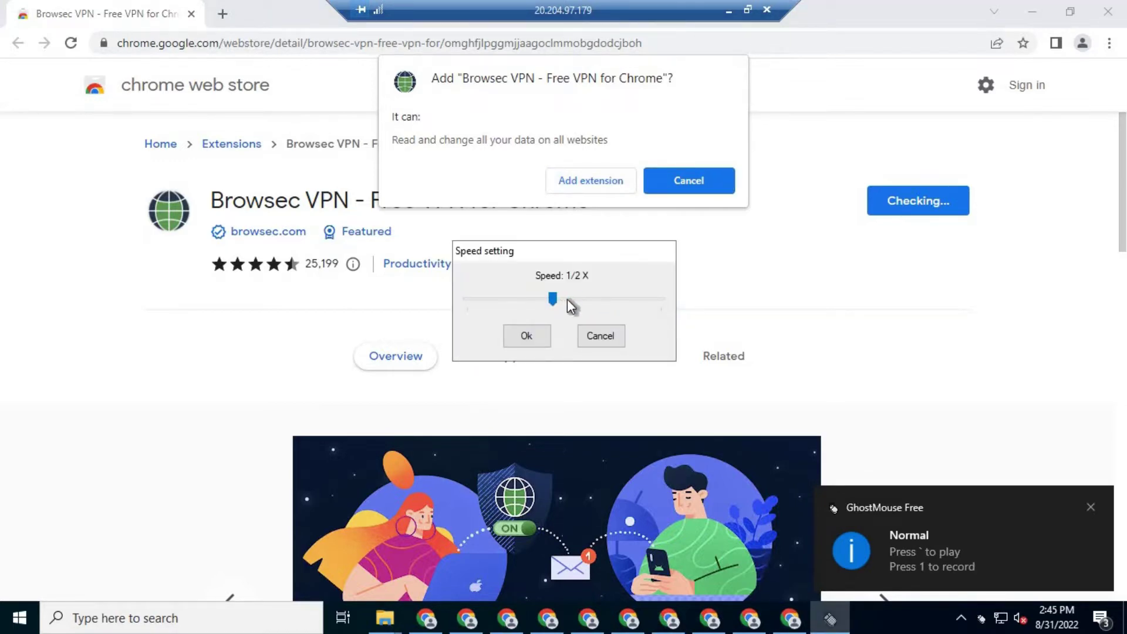
click(565, 305)
click(544, 336)
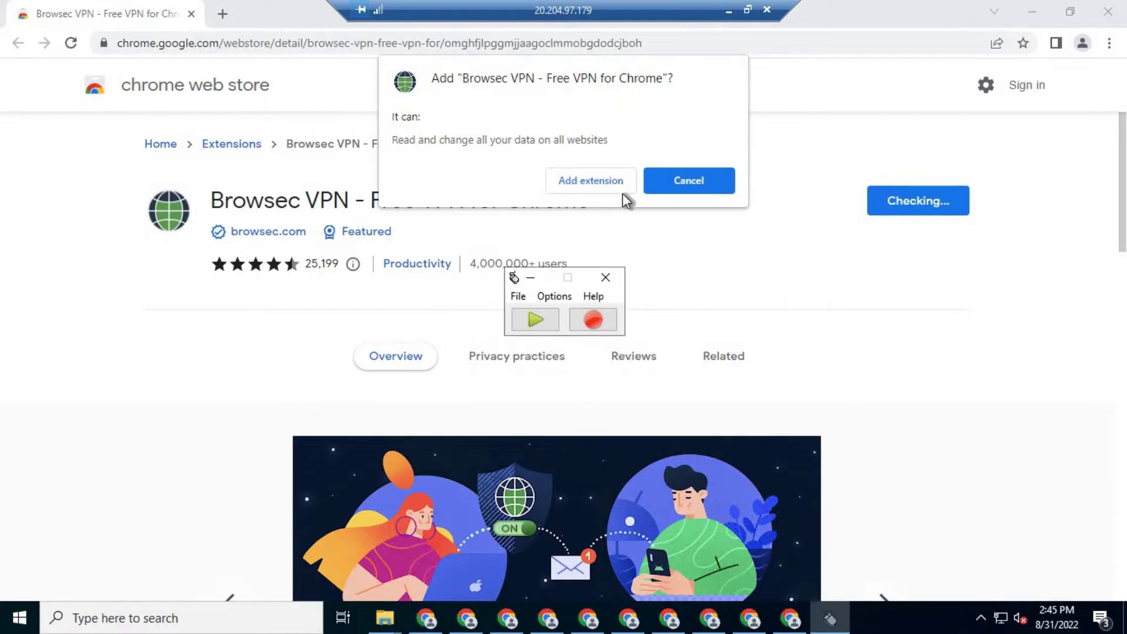
click(565, 317)
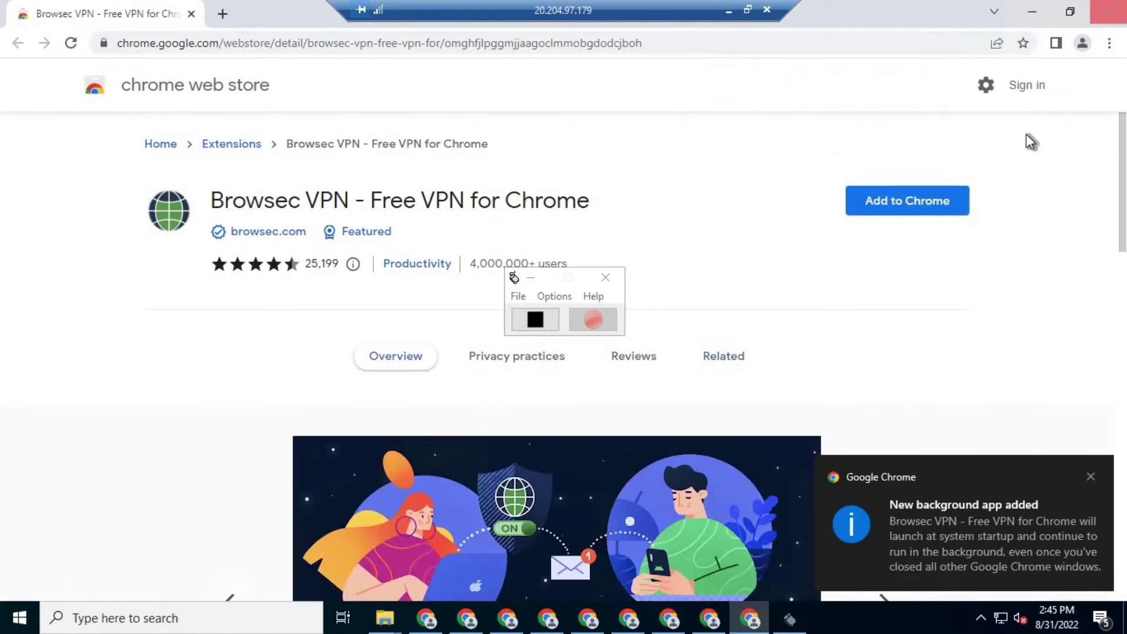
Add the Browsec VPN extension in each remaining Chrome profile window and close every window after its installation
click(927, 205)
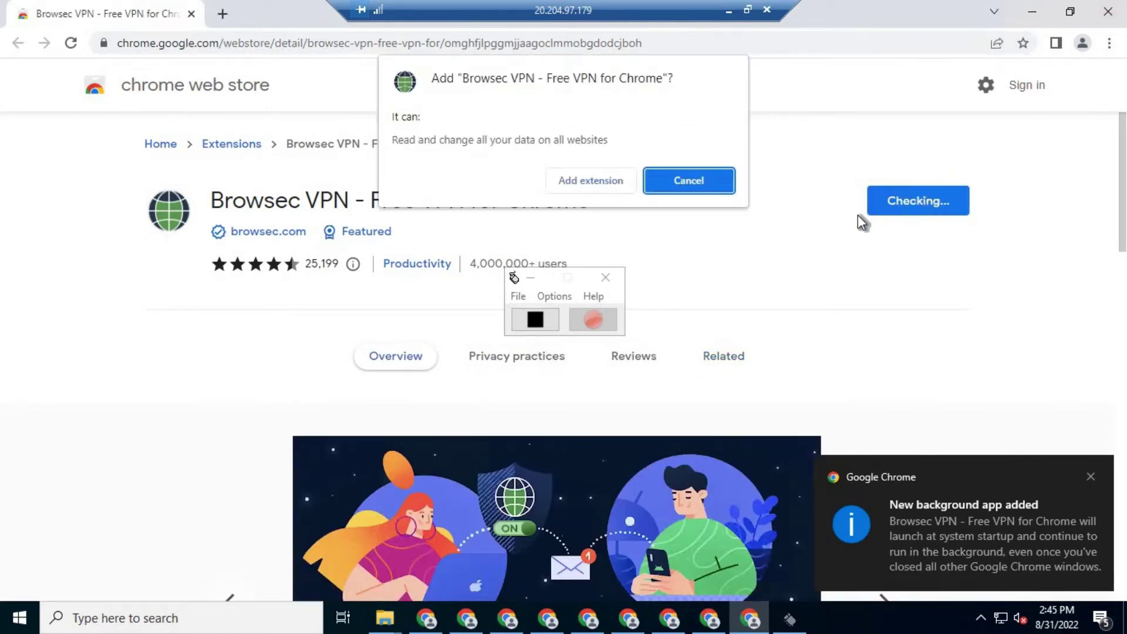
click(611, 188)
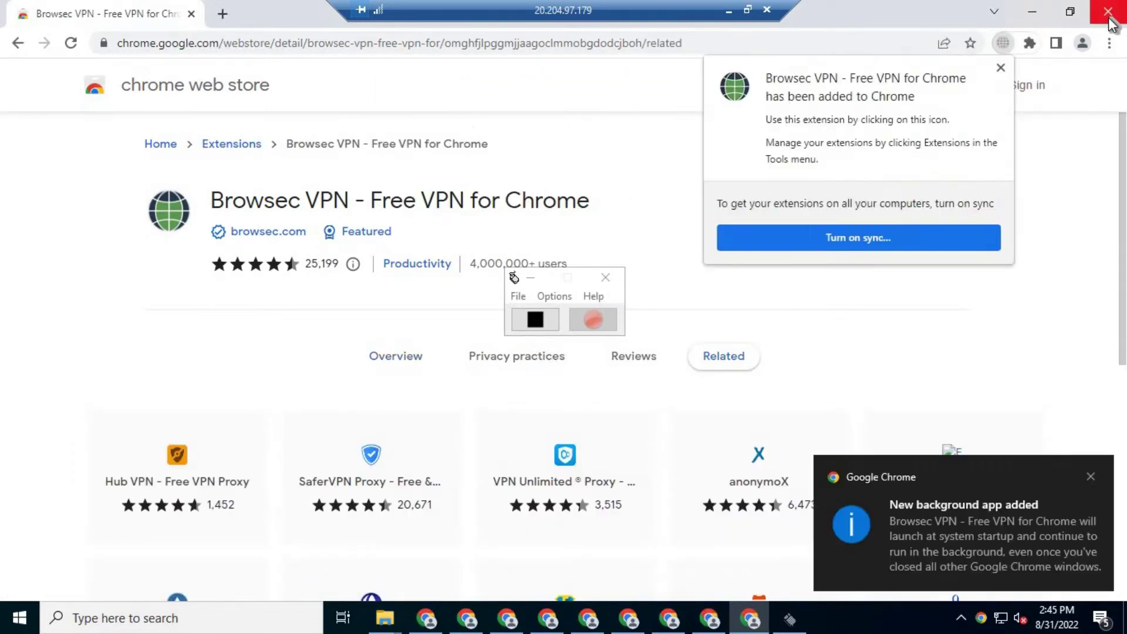
click(1108, 11)
click(894, 205)
click(601, 180)
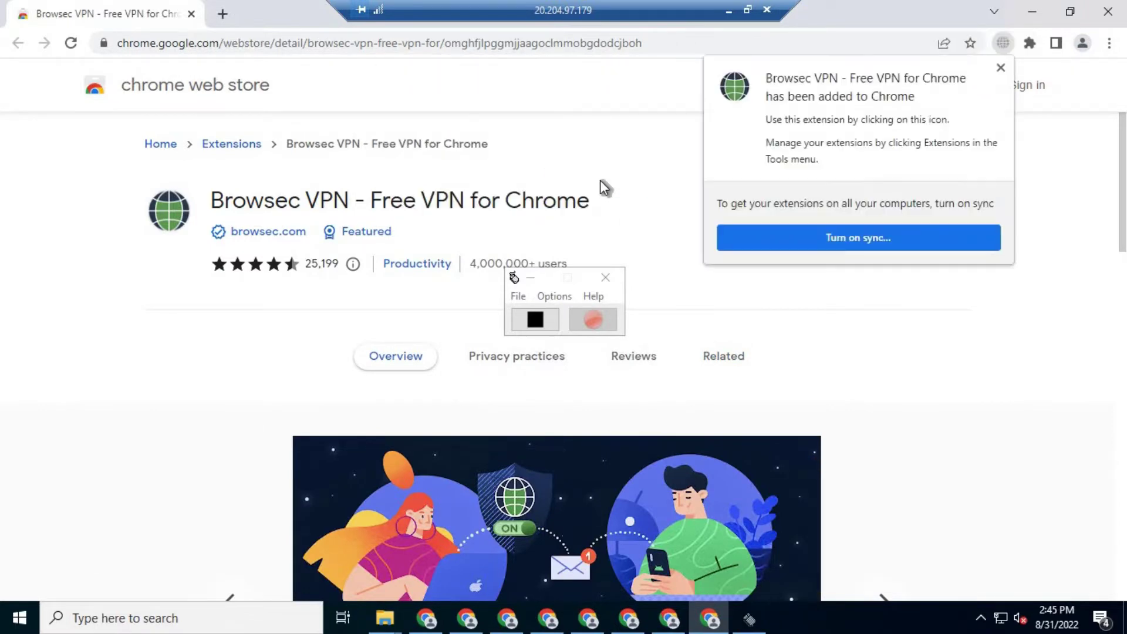
click(1108, 11)
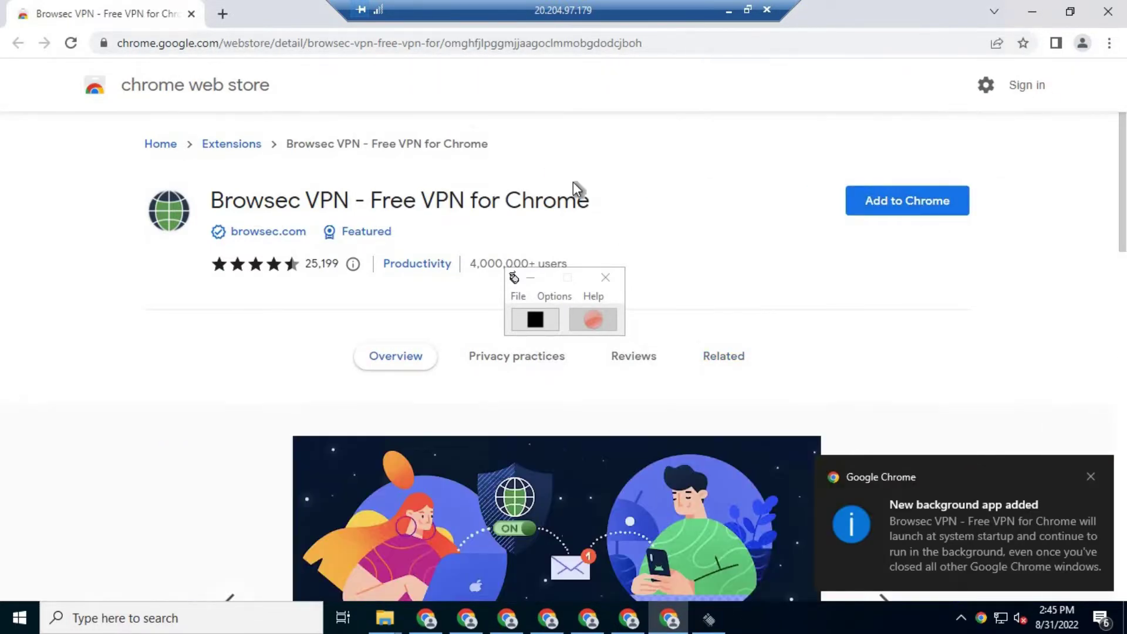
click(1108, 11)
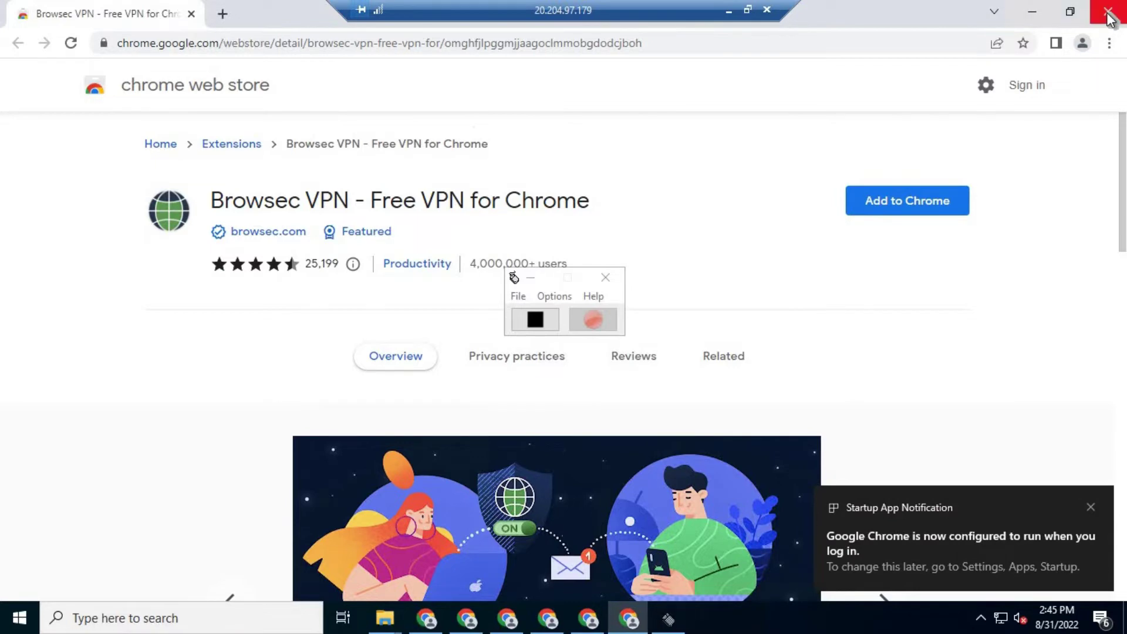
click(914, 205)
click(608, 182)
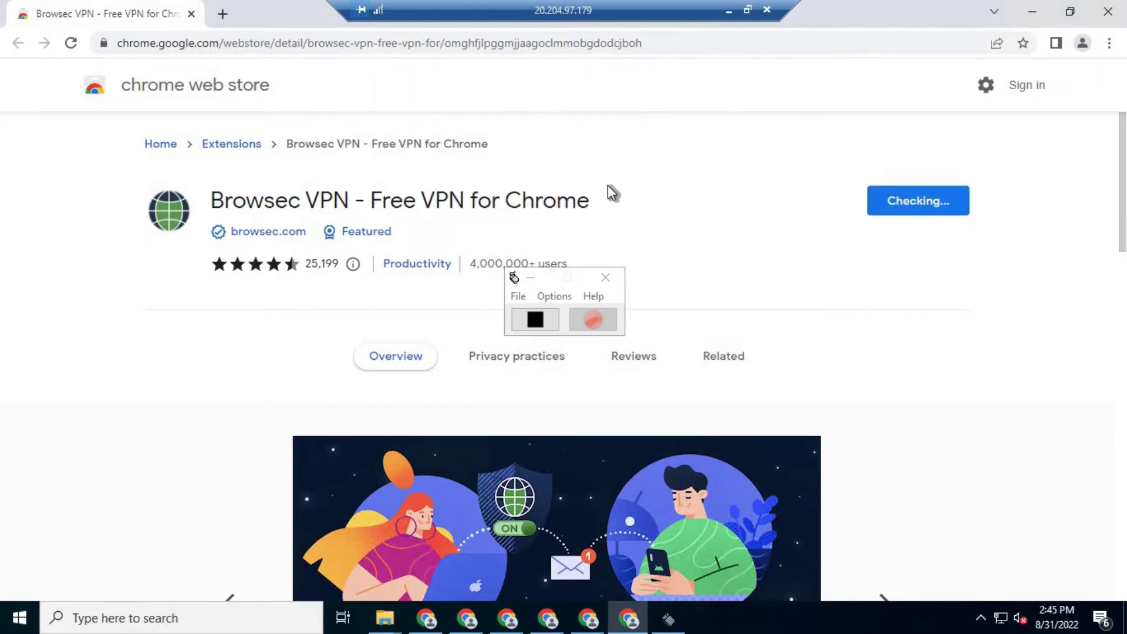
click(1110, 11)
click(892, 196)
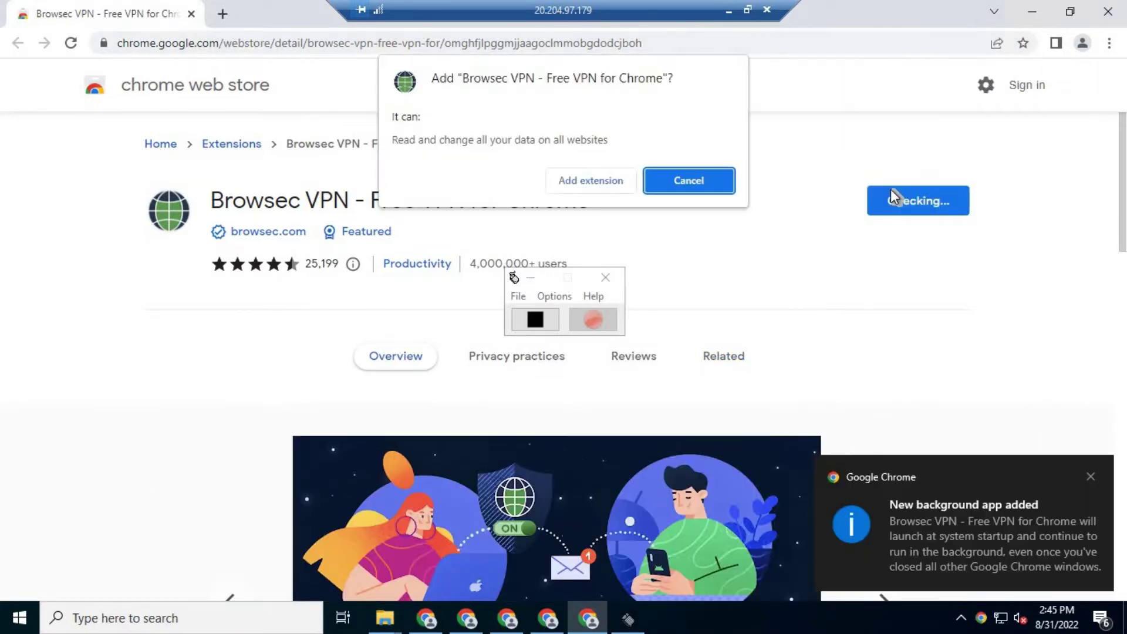
click(591, 180)
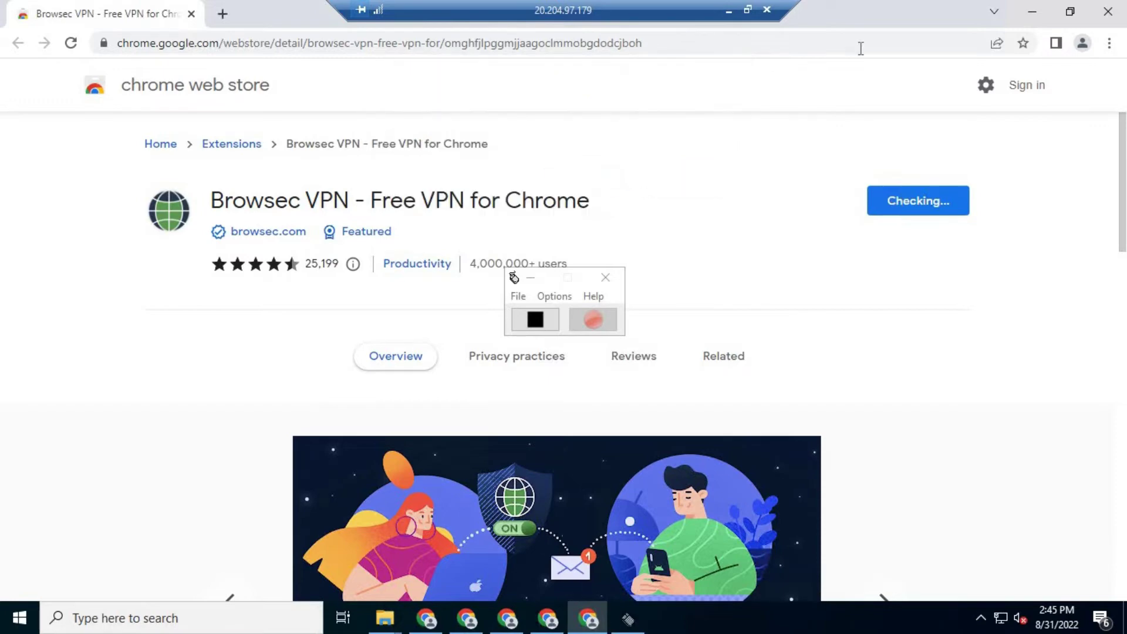
click(1110, 11)
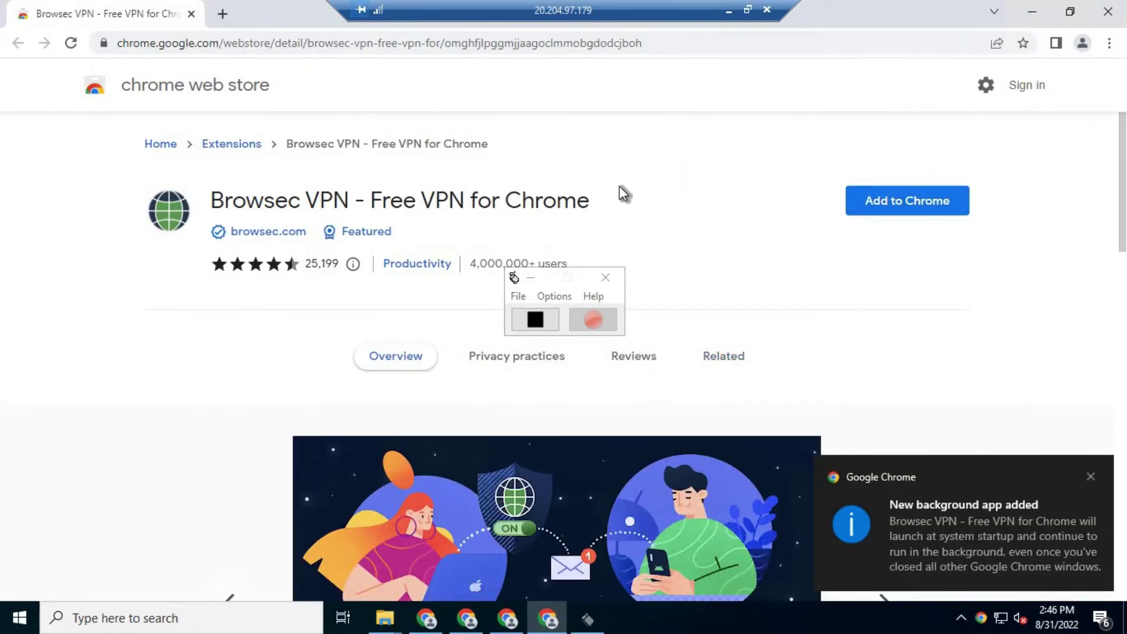
click(932, 200)
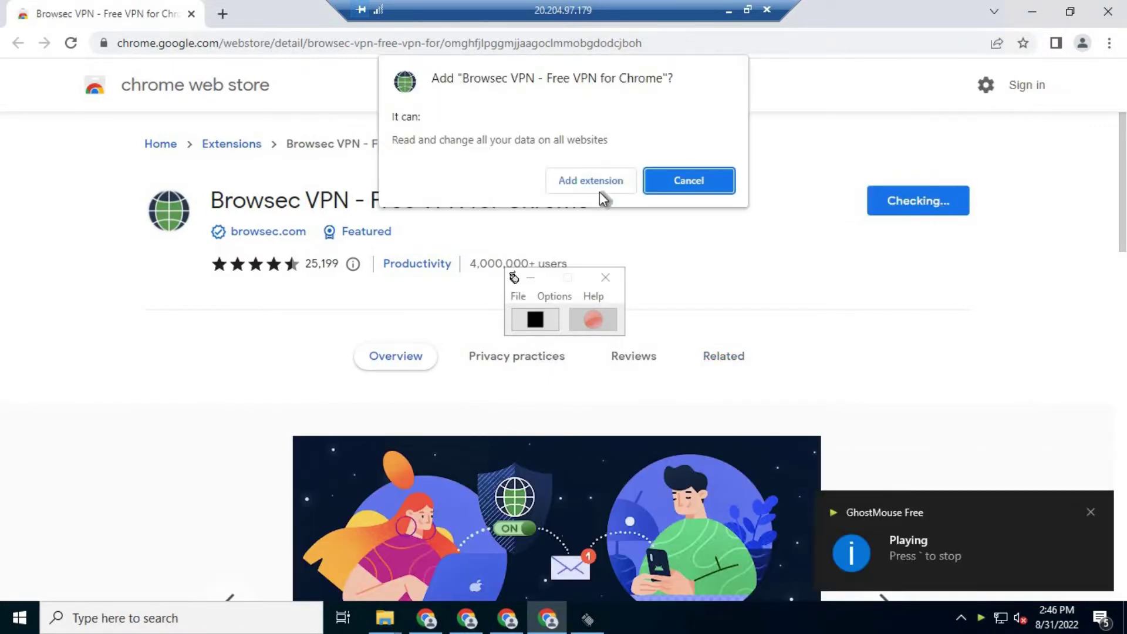
click(600, 178)
click(1110, 11)
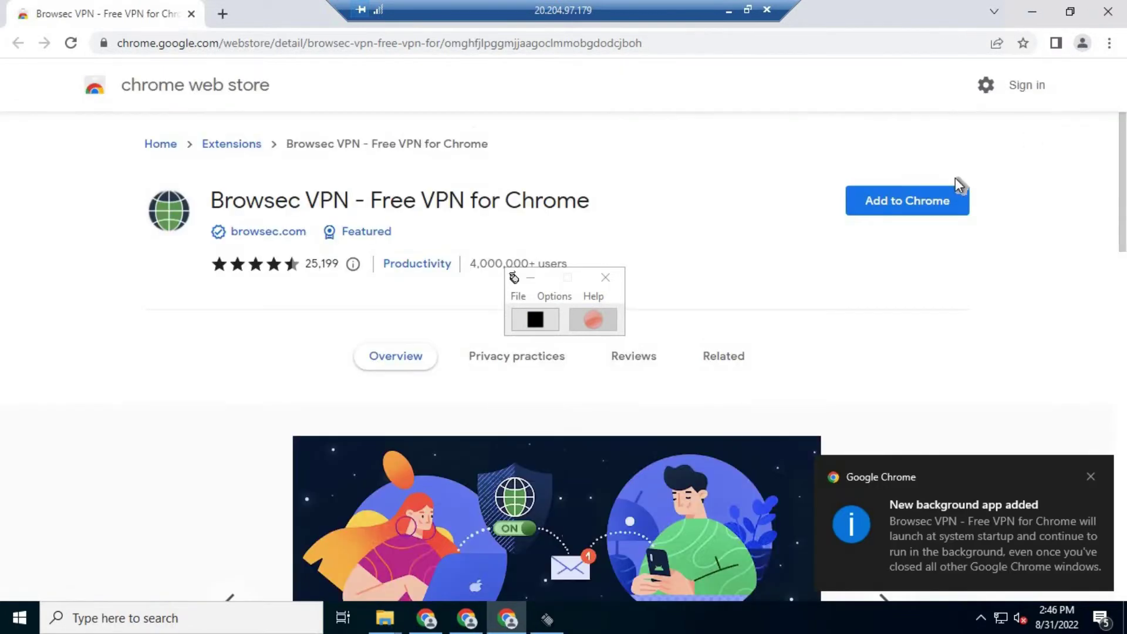
click(927, 202)
click(610, 182)
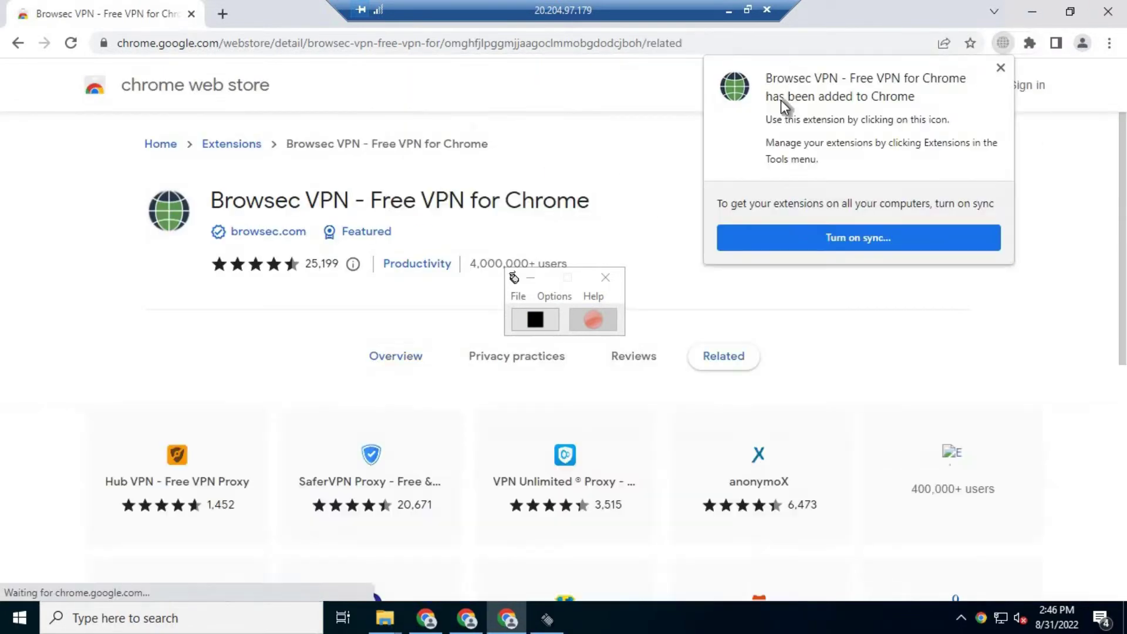
click(1109, 18)
click(893, 206)
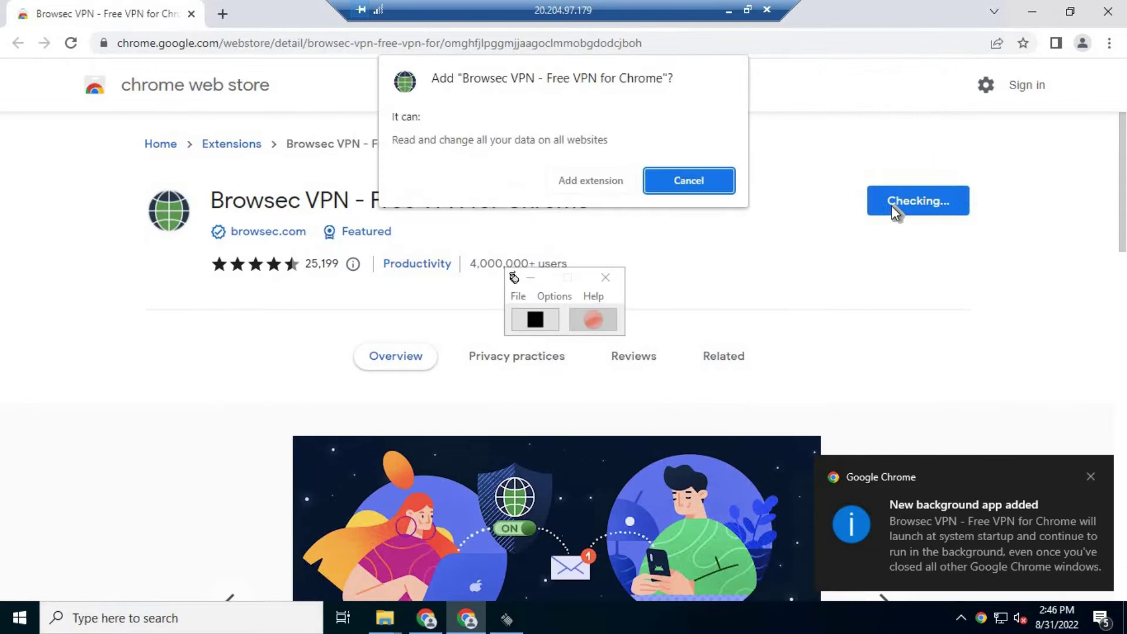
click(600, 180)
click(1109, 11)
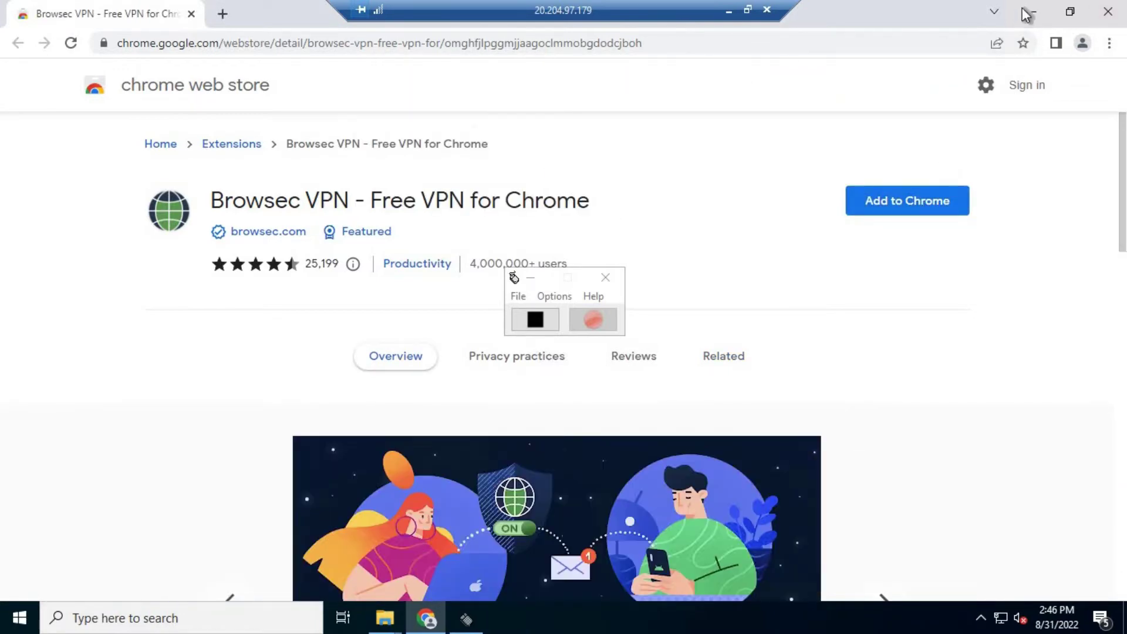
click(934, 205)
click(600, 180)
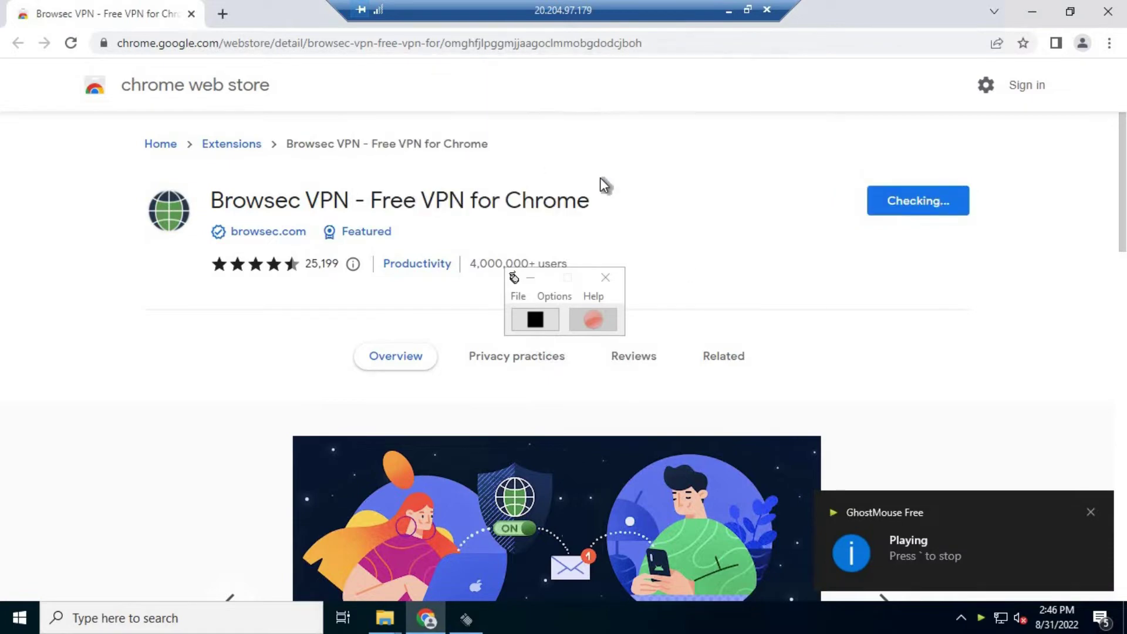
click(1109, 11)
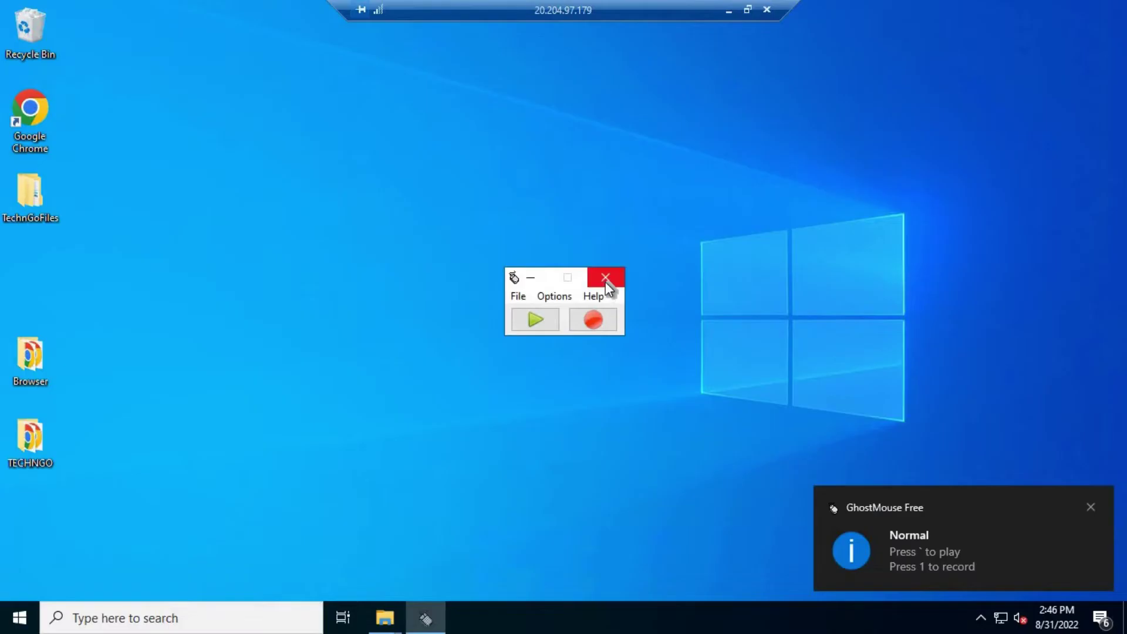
Close GhostMouse and reopen the TECHNGO folder from the desktop in a maximized window
click(605, 282)
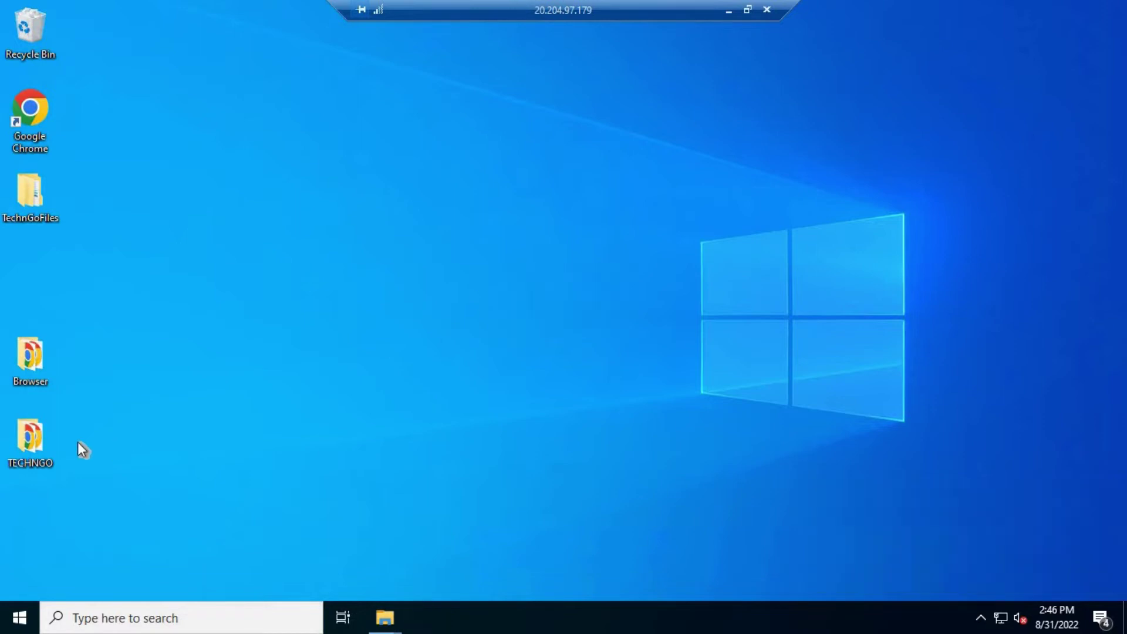
double_click(26, 438)
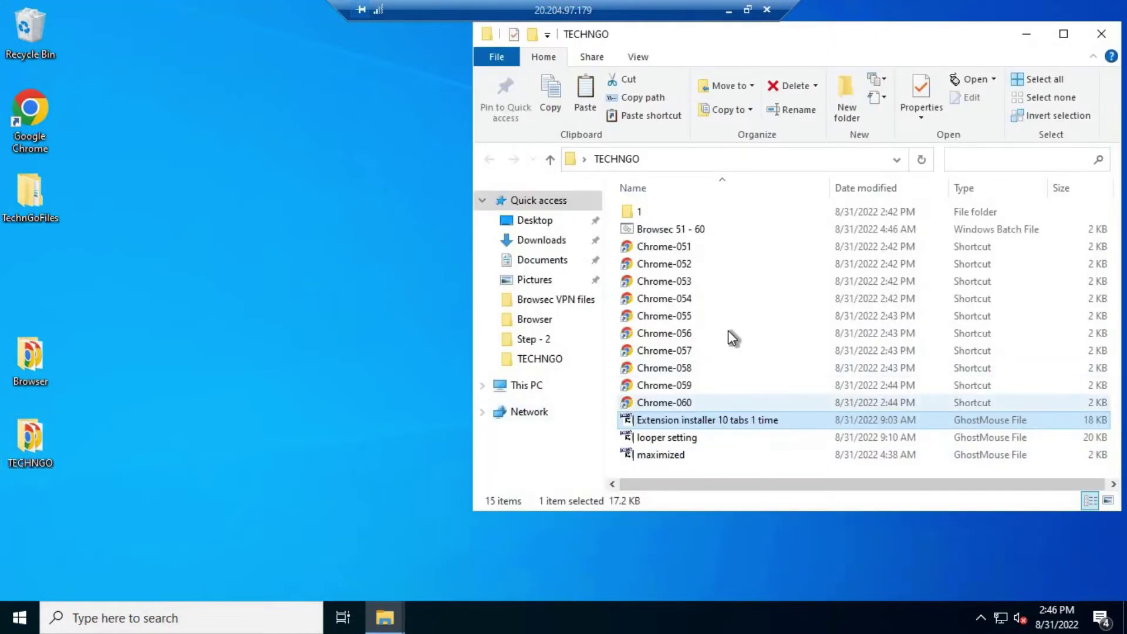
double_click(798, 39)
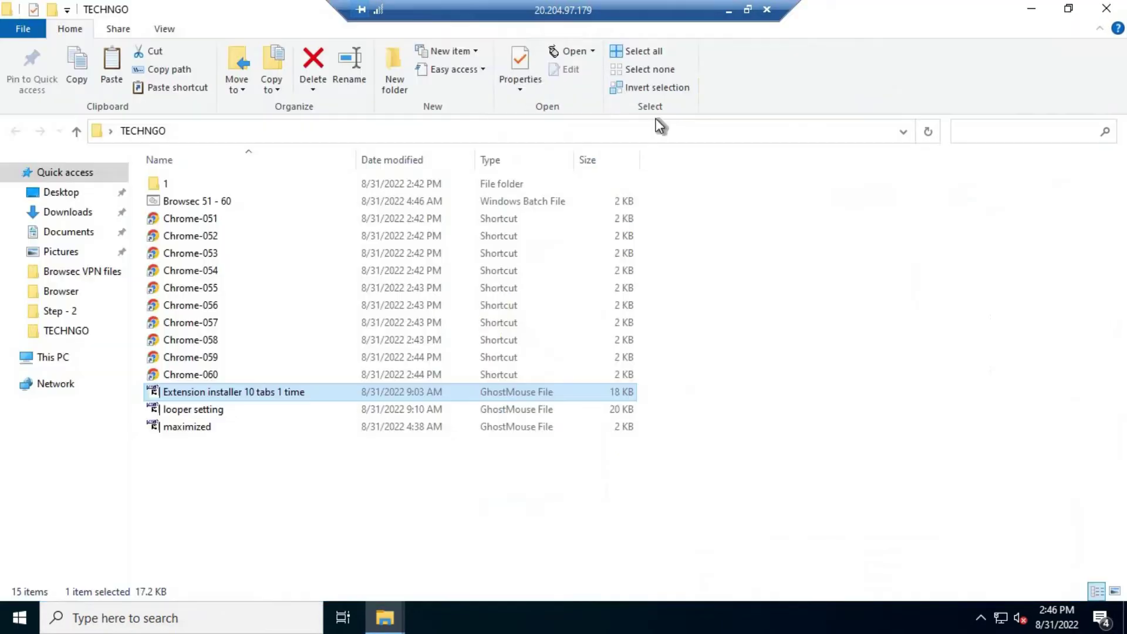
Switch to the Step - 2 folder window and open the Looper Vpn Files folder inside Step - 3
click(387, 619)
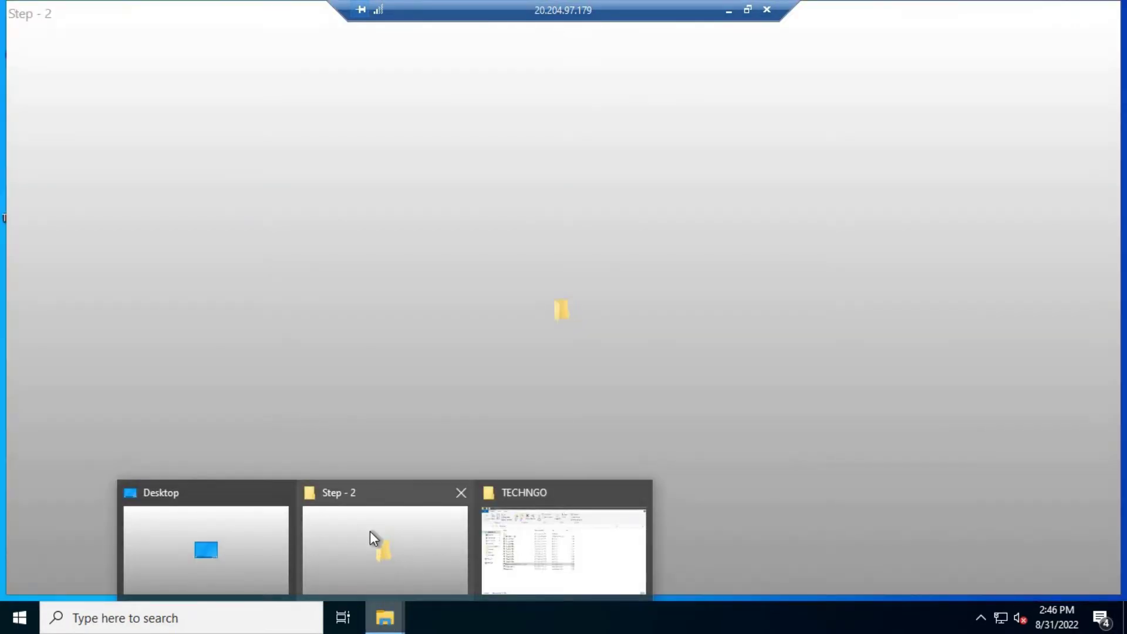
click(372, 532)
key(alt+Up)
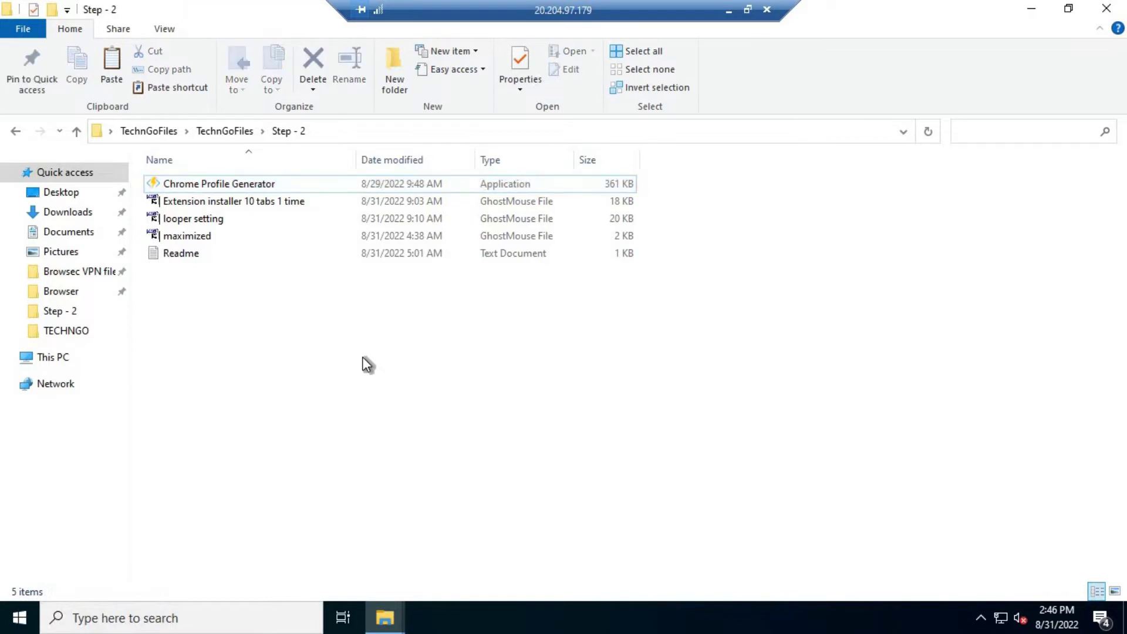
double_click(190, 217)
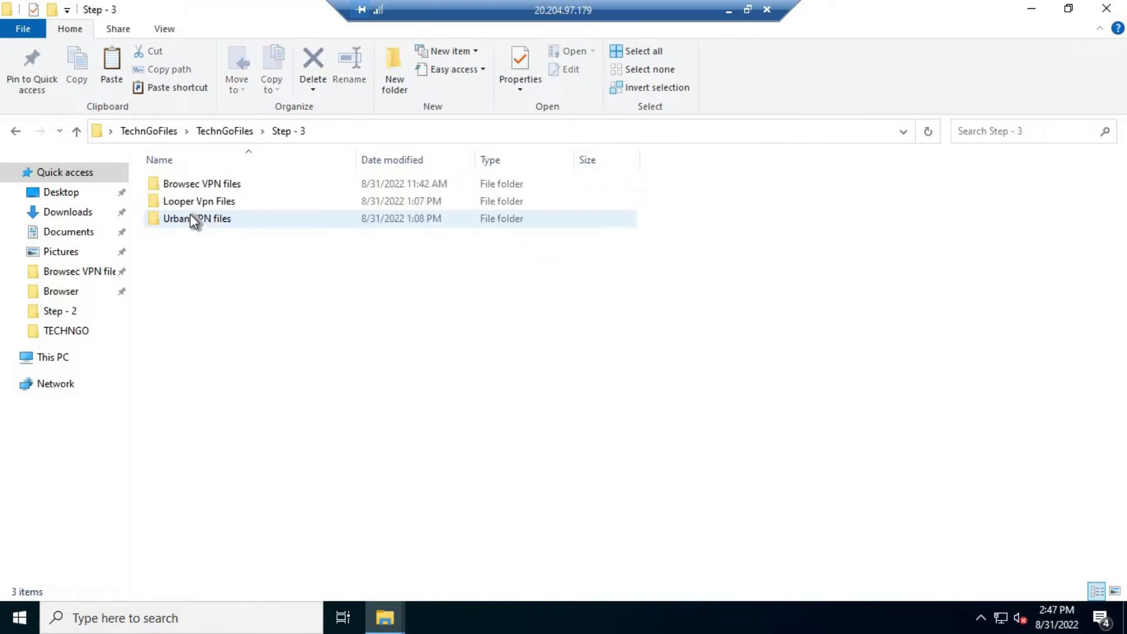
double_click(197, 202)
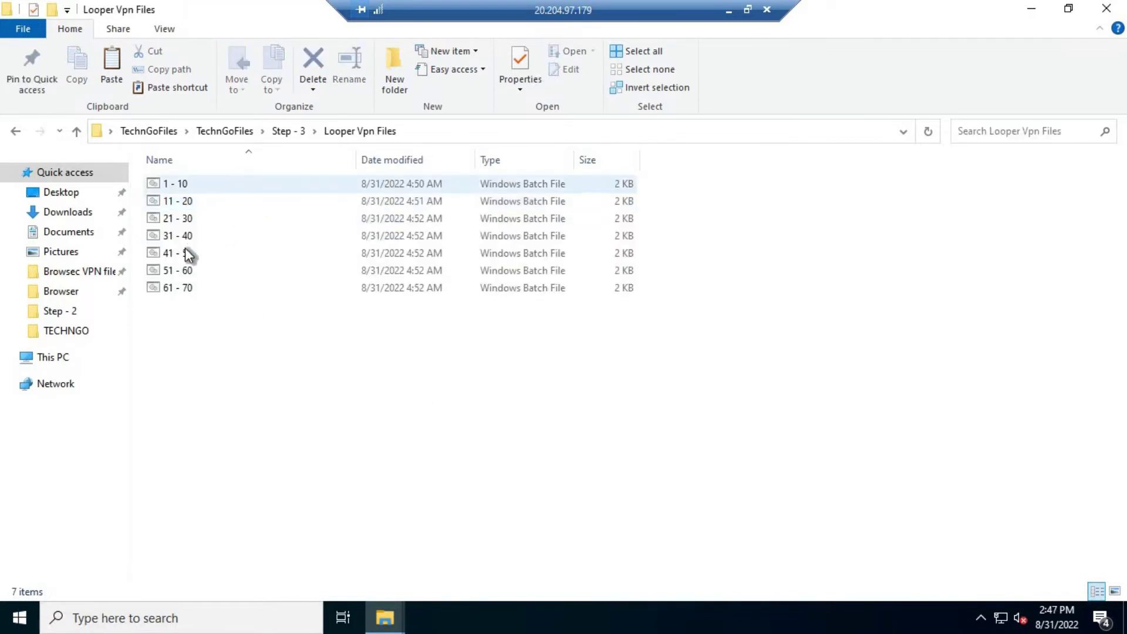
Copy the 51 - 60 batch file from Looper Vpn Files into the TECHNGO folder
click(180, 271)
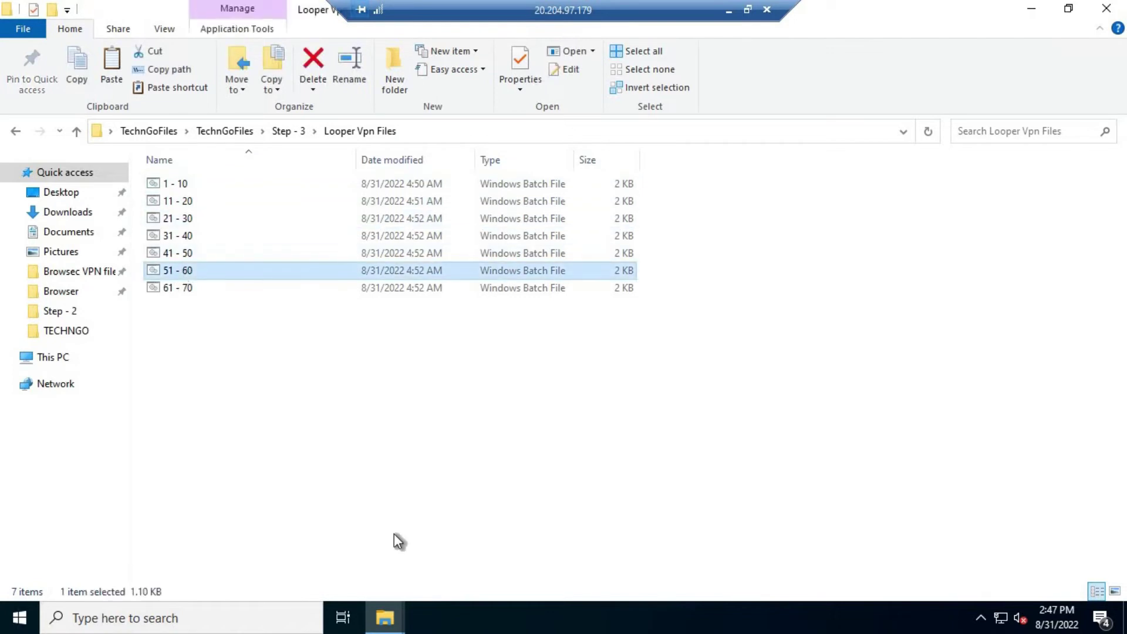
click(388, 621)
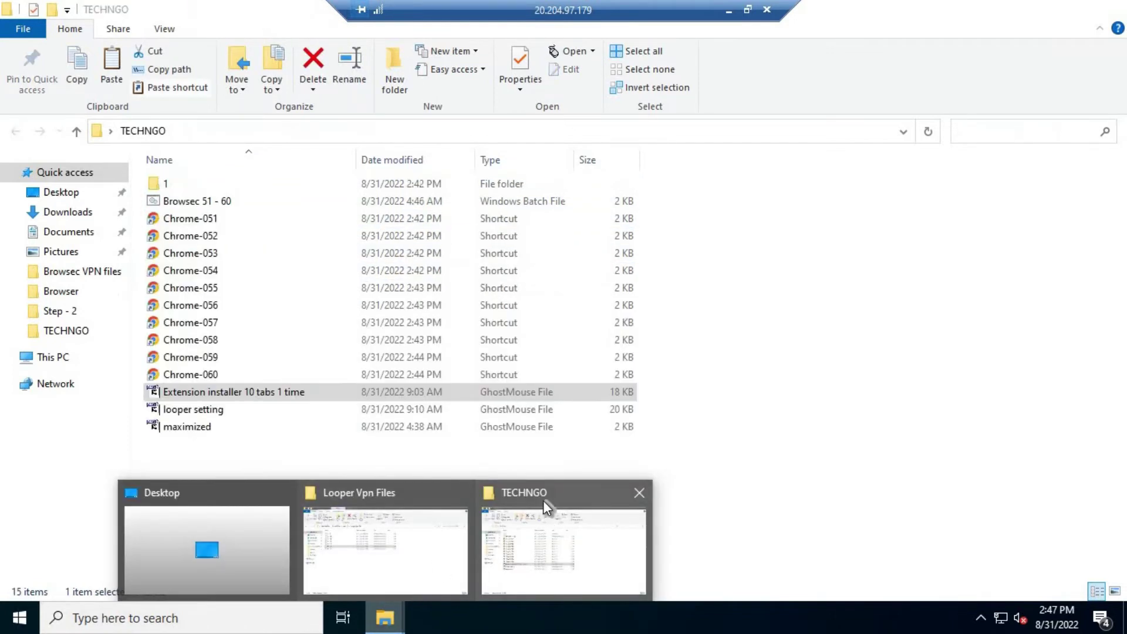
click(544, 500)
click(530, 484)
key(ctrl+v)
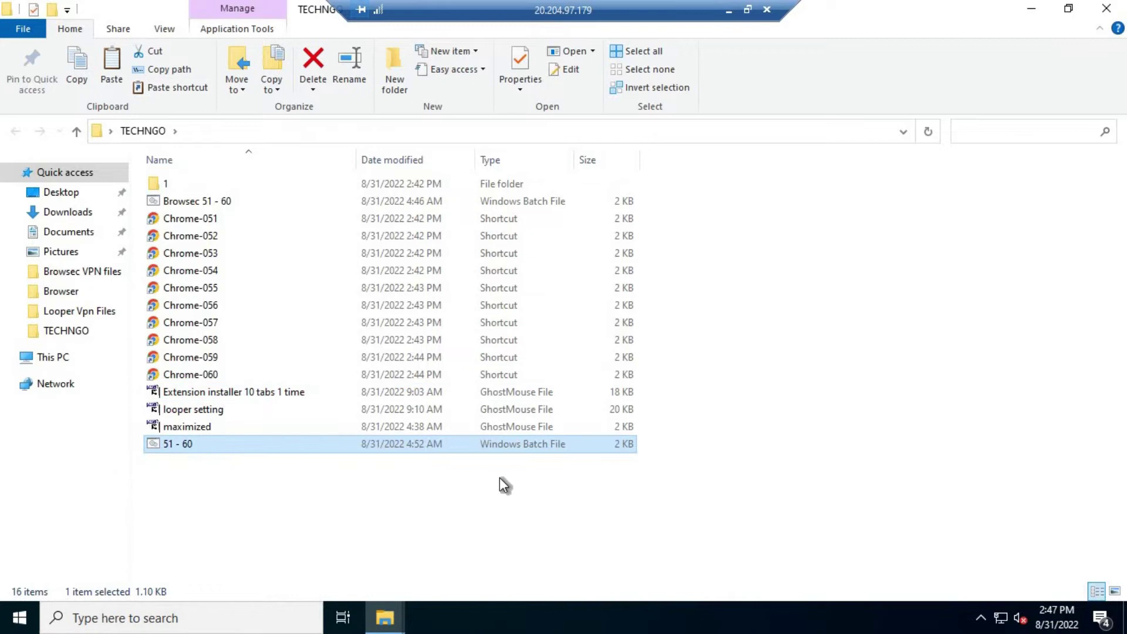
click(312, 489)
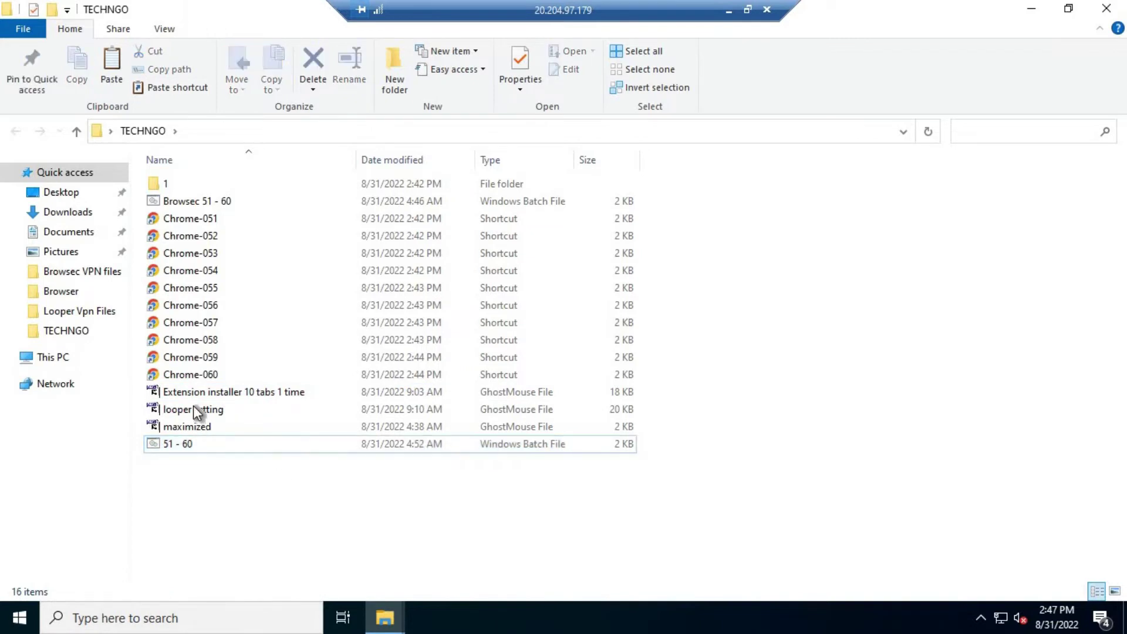
Run the 51 - 60 batch file and play the Extension installer 10 tabs 1 time macro over the Looper for YouTube page
double_click(169, 447)
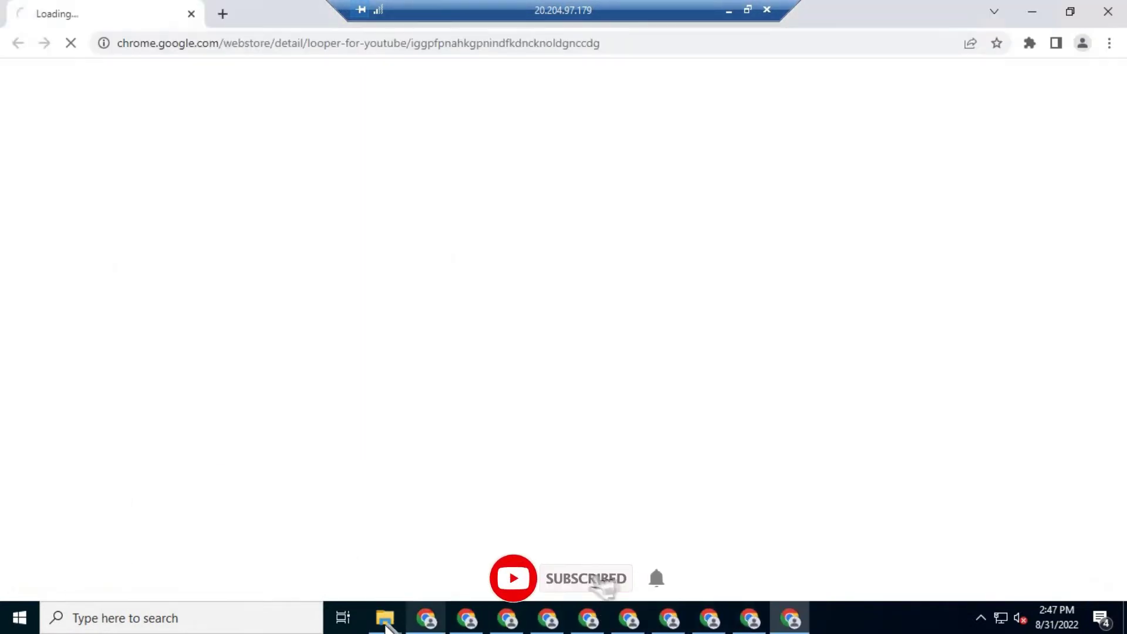
mouse_move(385, 622)
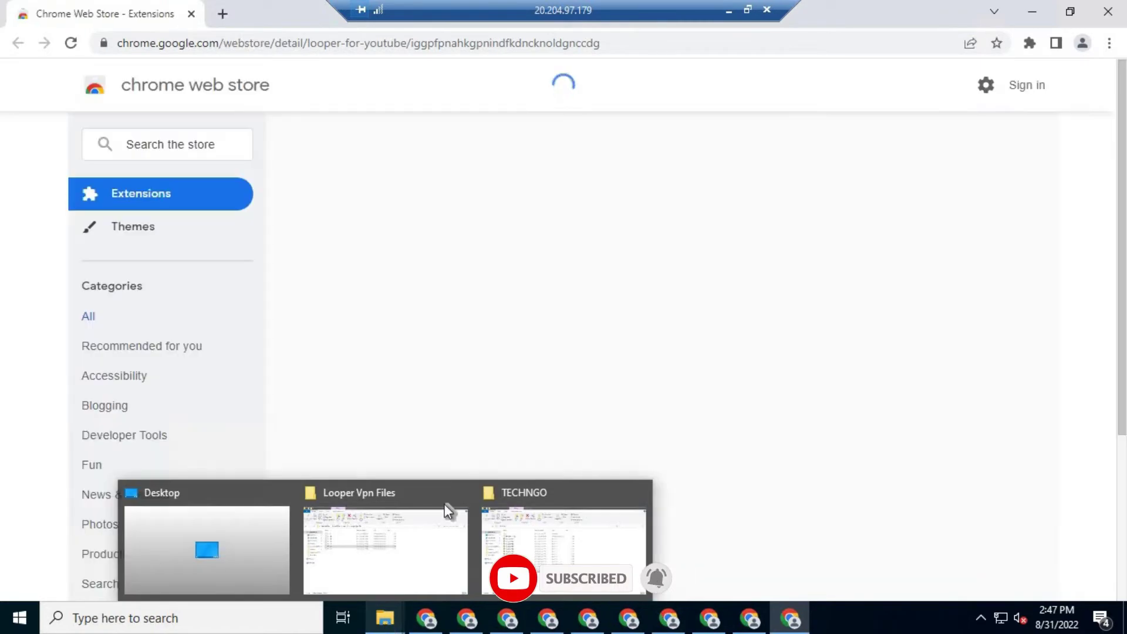
click(522, 522)
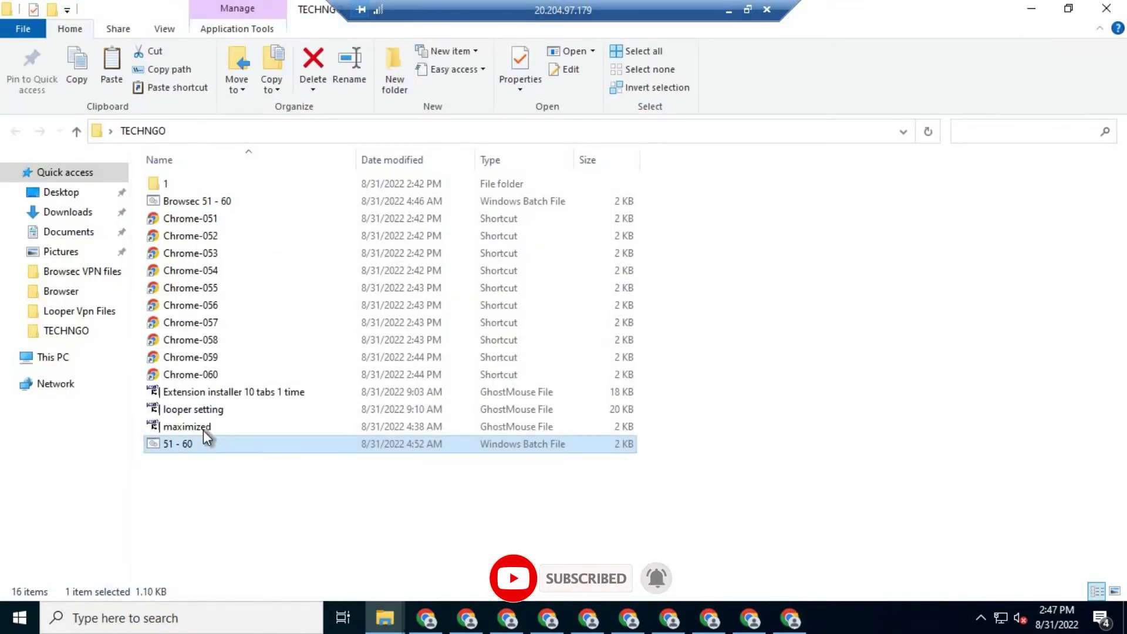
click(221, 392)
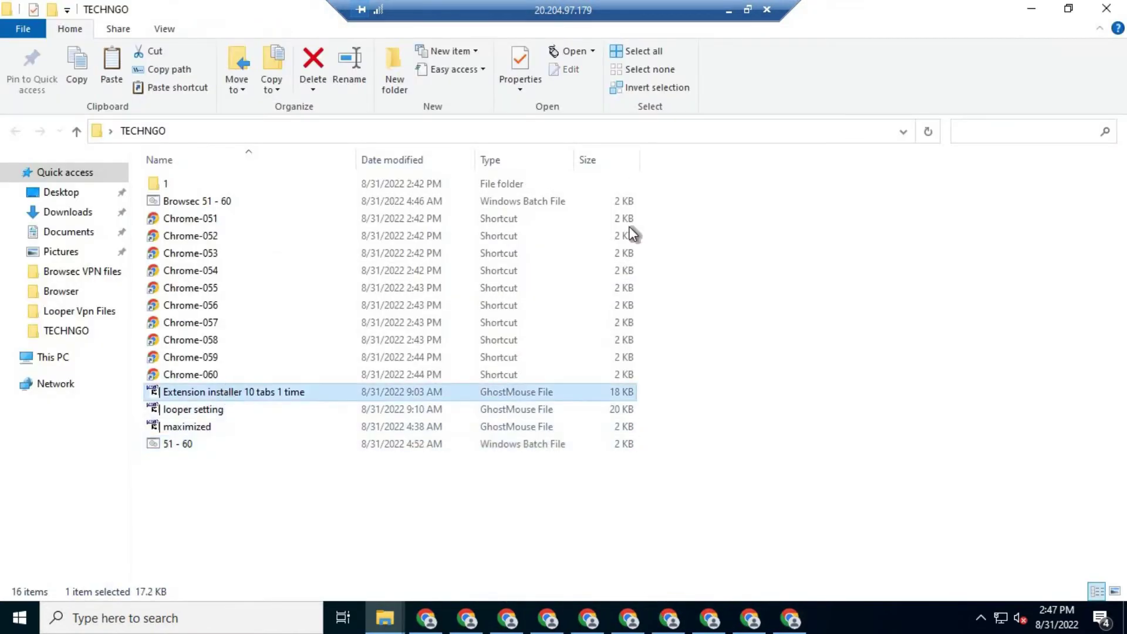
key(Return)
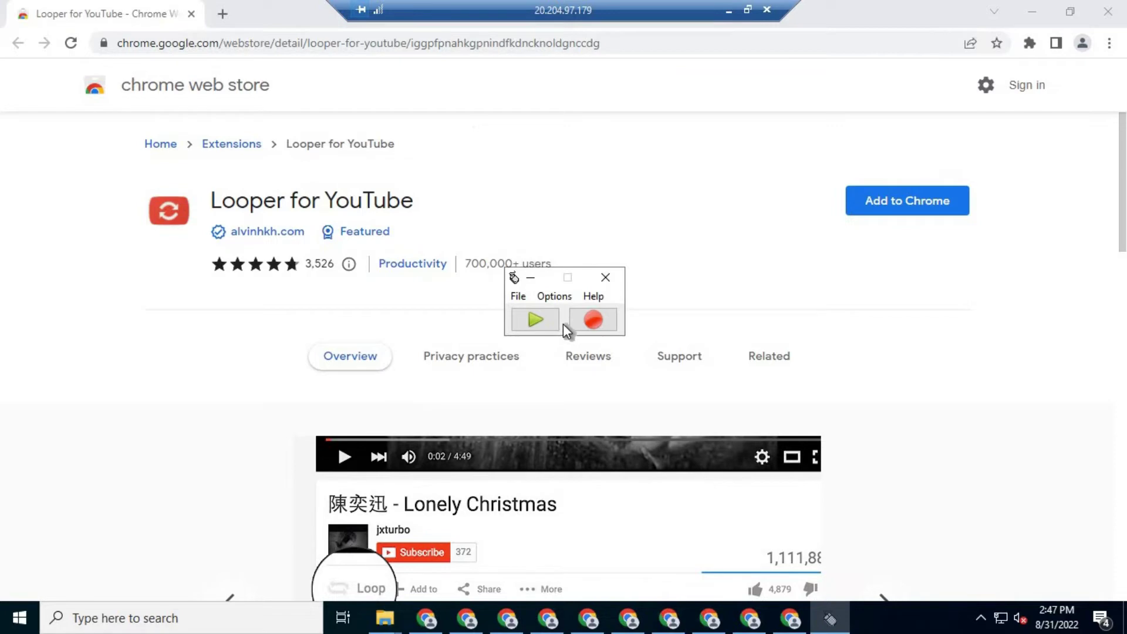
click(562, 323)
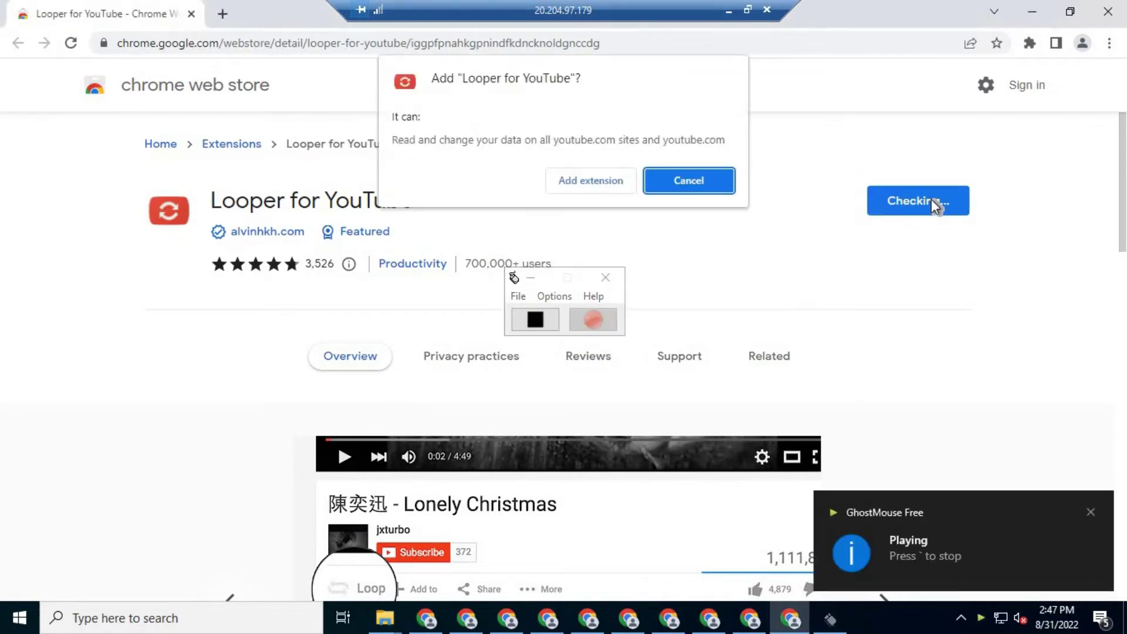
Add the Looper for YouTube extension in all ten Chrome profile windows, closing each window after its installation
click(600, 177)
click(1108, 11)
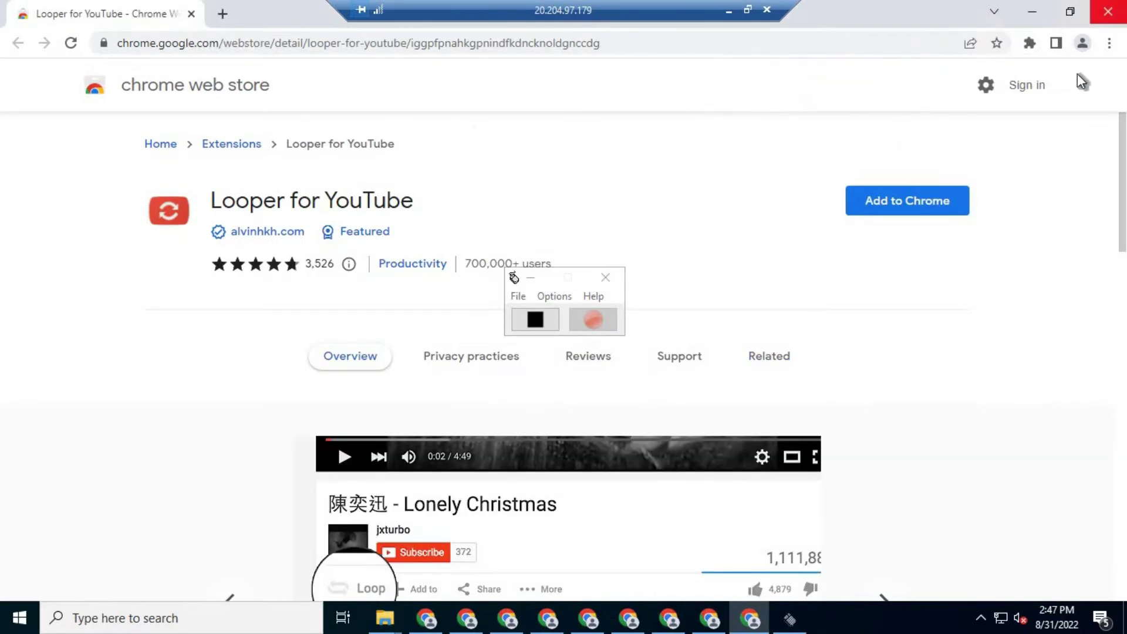
click(929, 201)
click(611, 177)
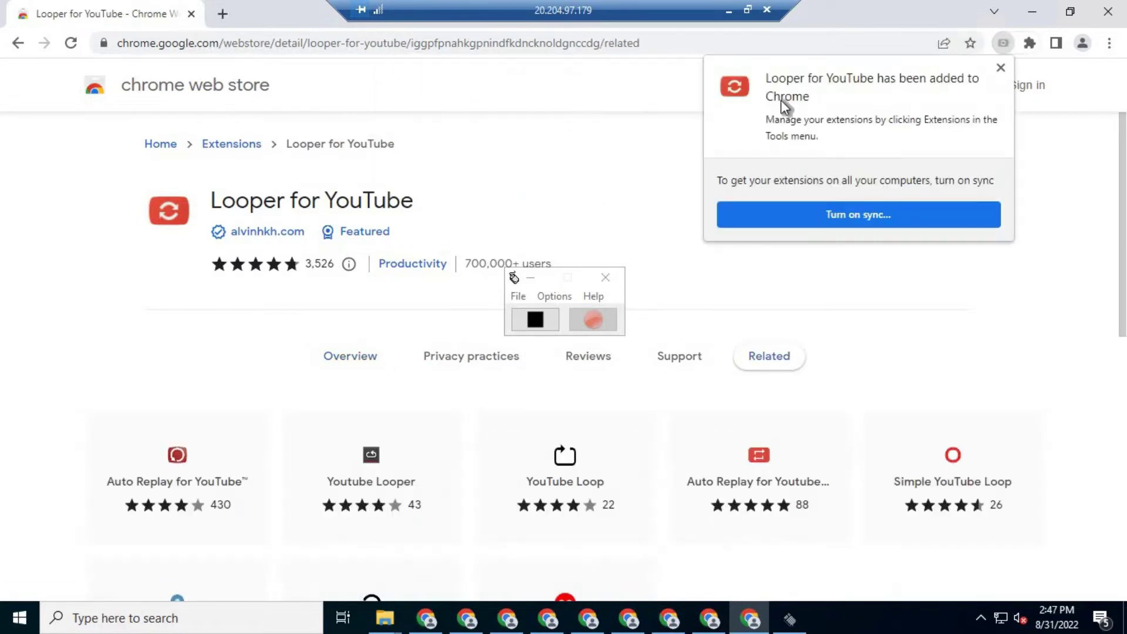
click(1108, 11)
click(893, 209)
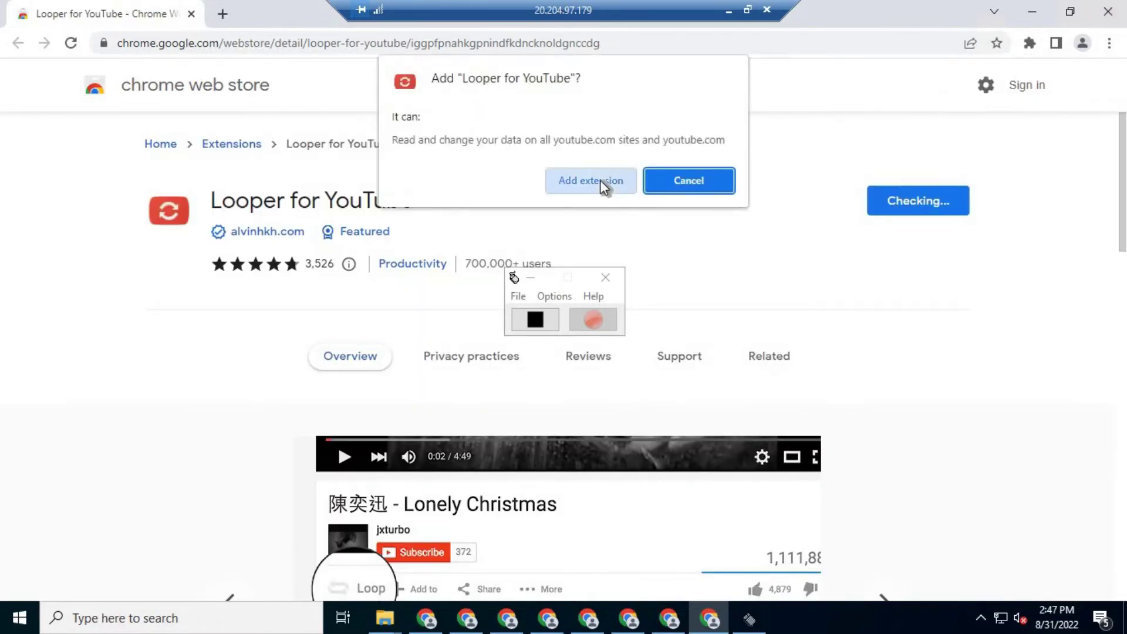
click(600, 180)
click(1108, 11)
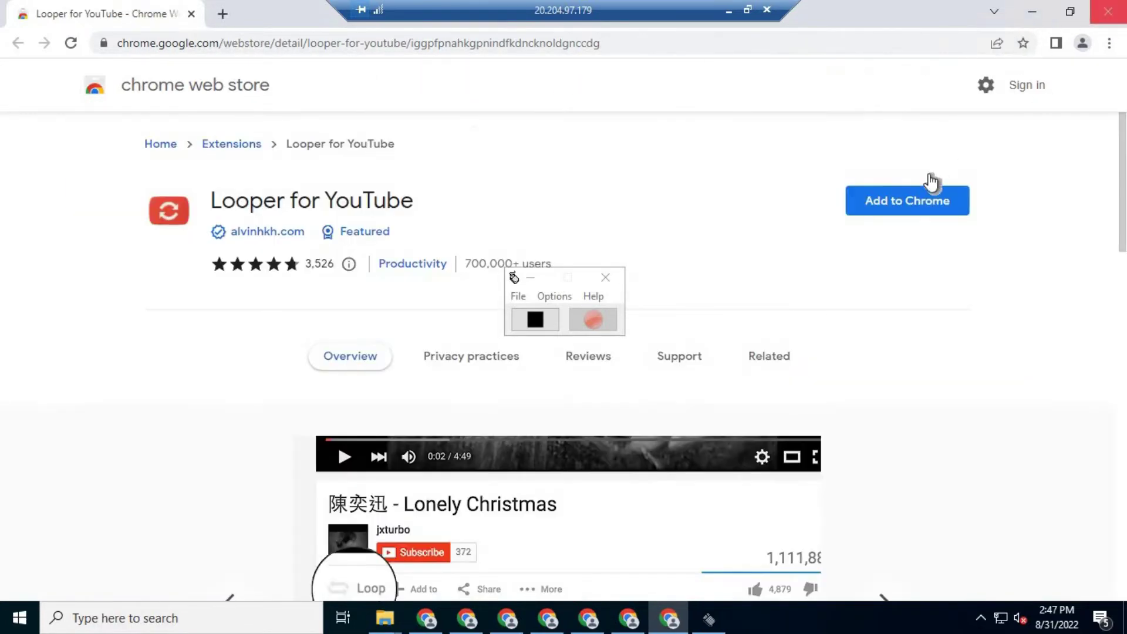
click(916, 206)
click(574, 180)
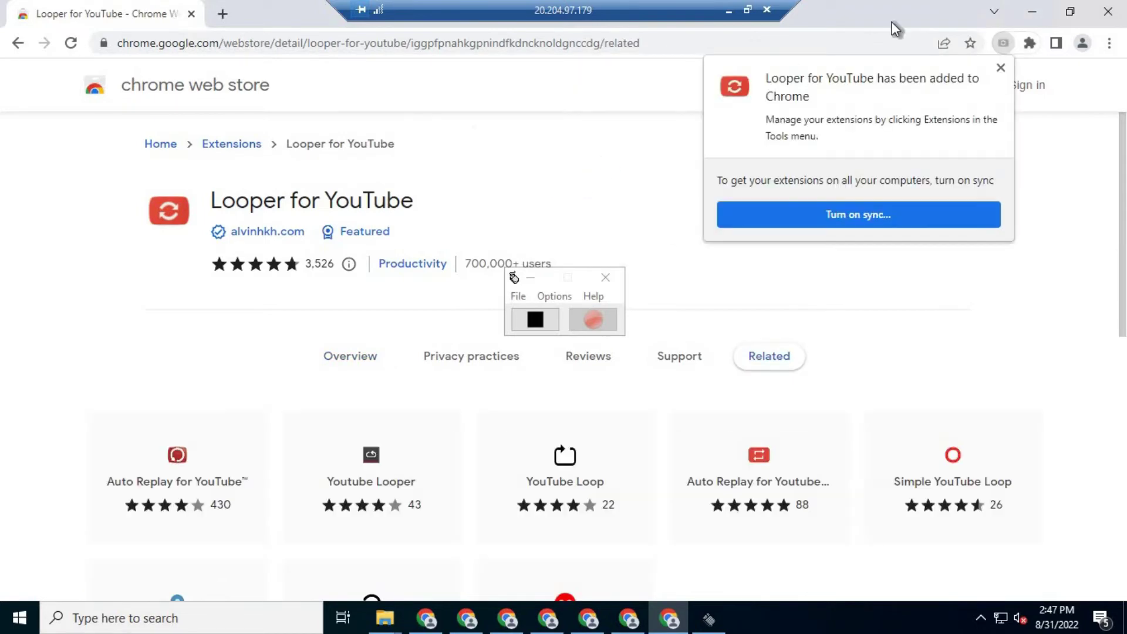
click(1108, 11)
click(919, 209)
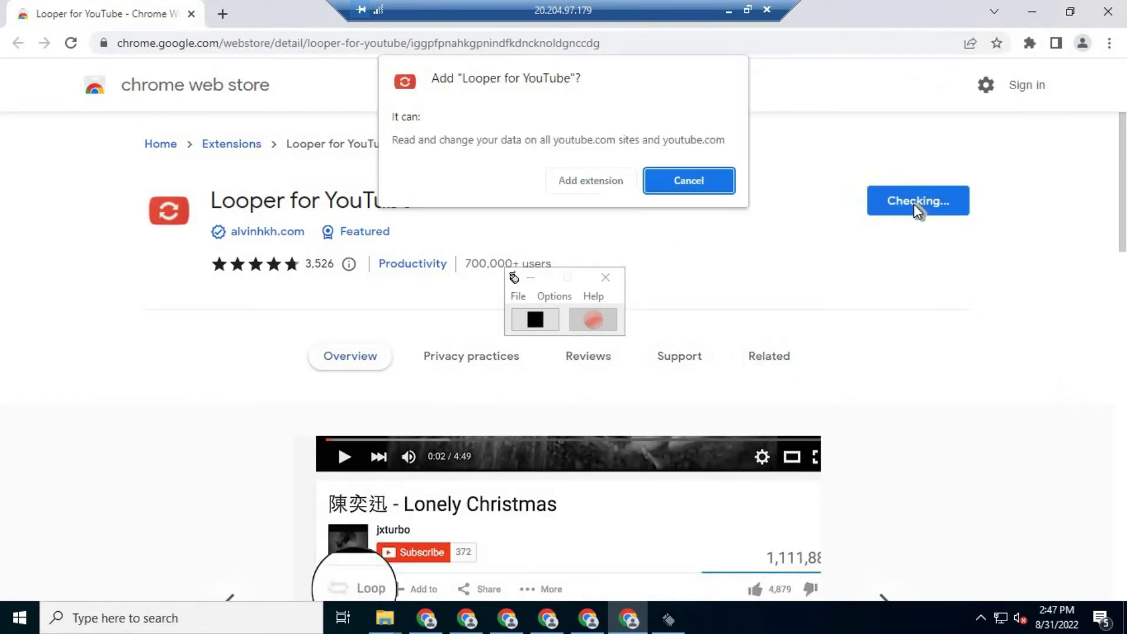
click(608, 185)
click(1108, 11)
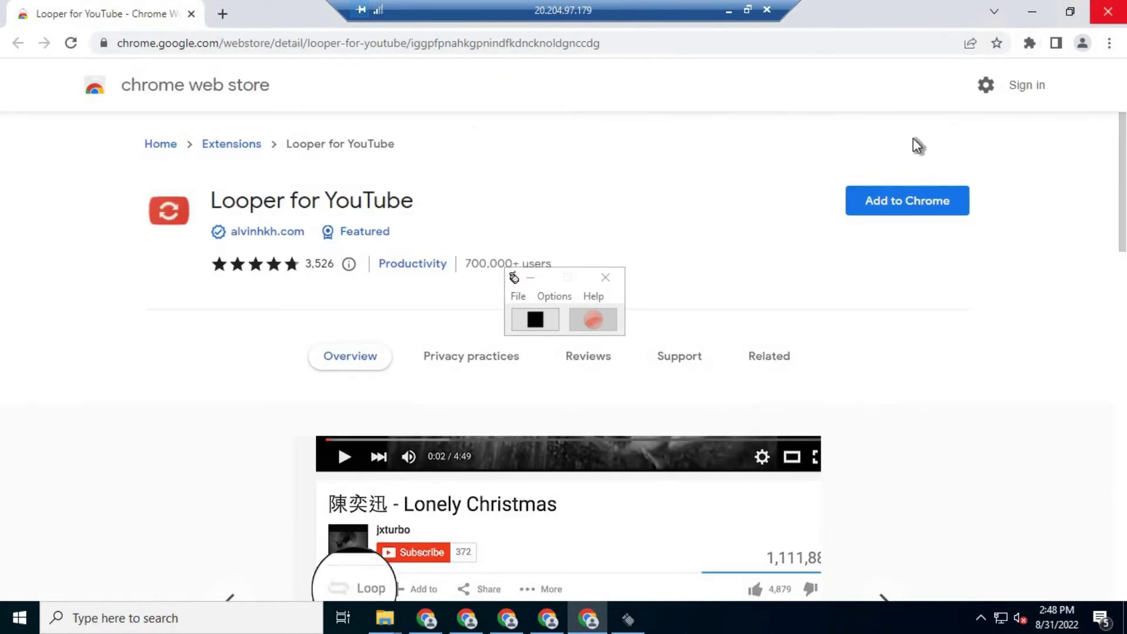
click(893, 197)
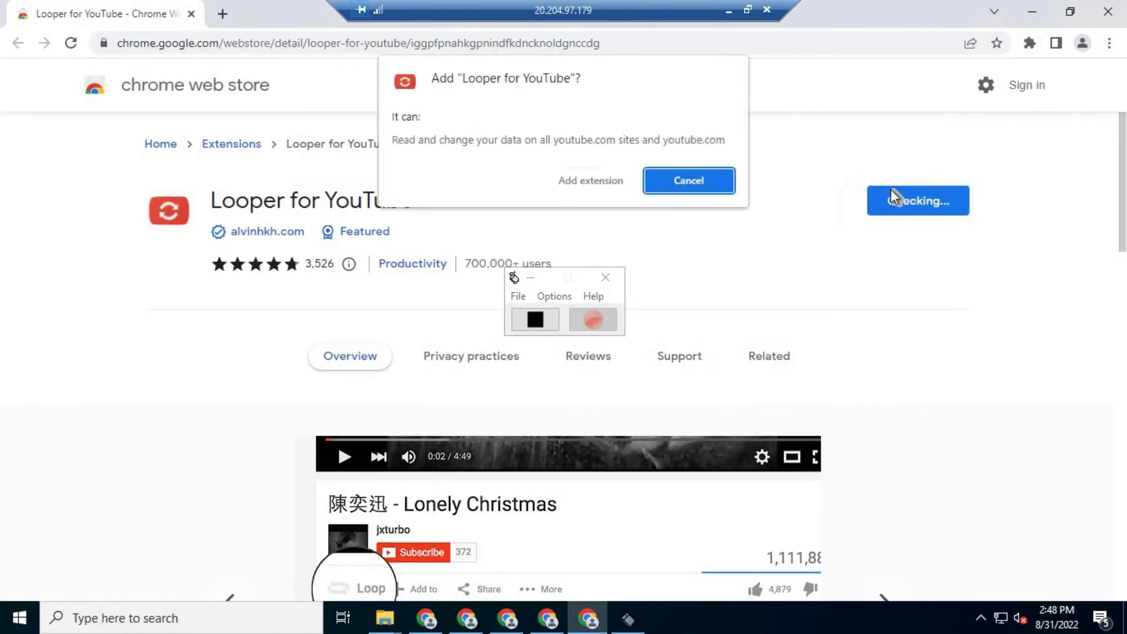
click(623, 181)
click(1110, 12)
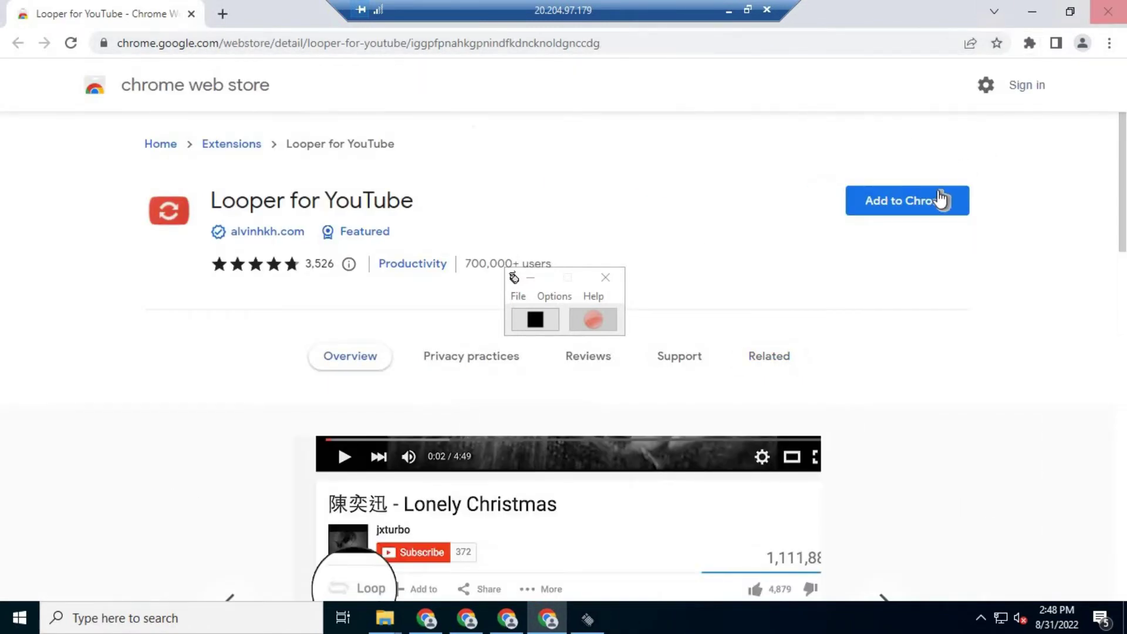
click(937, 200)
click(615, 180)
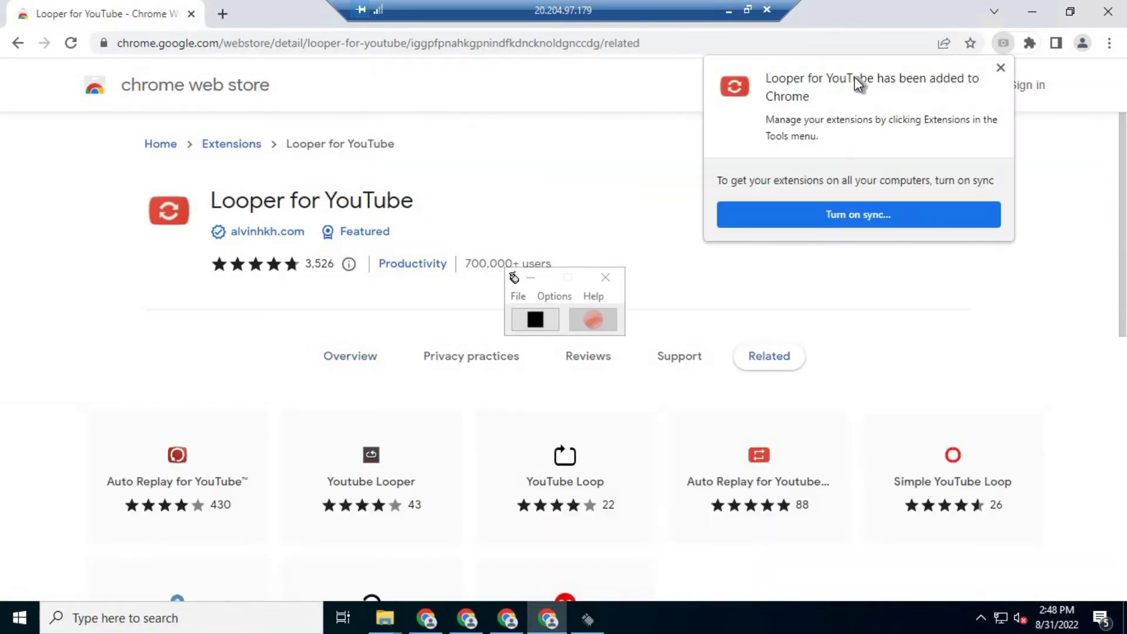
click(1108, 11)
click(916, 199)
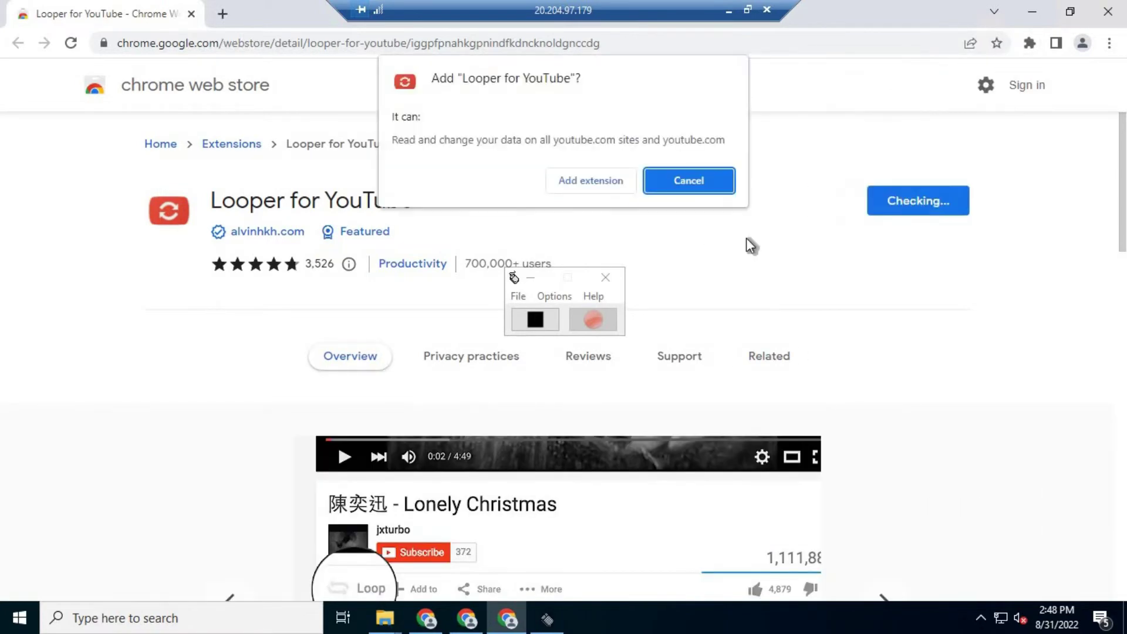
click(565, 179)
click(1102, 14)
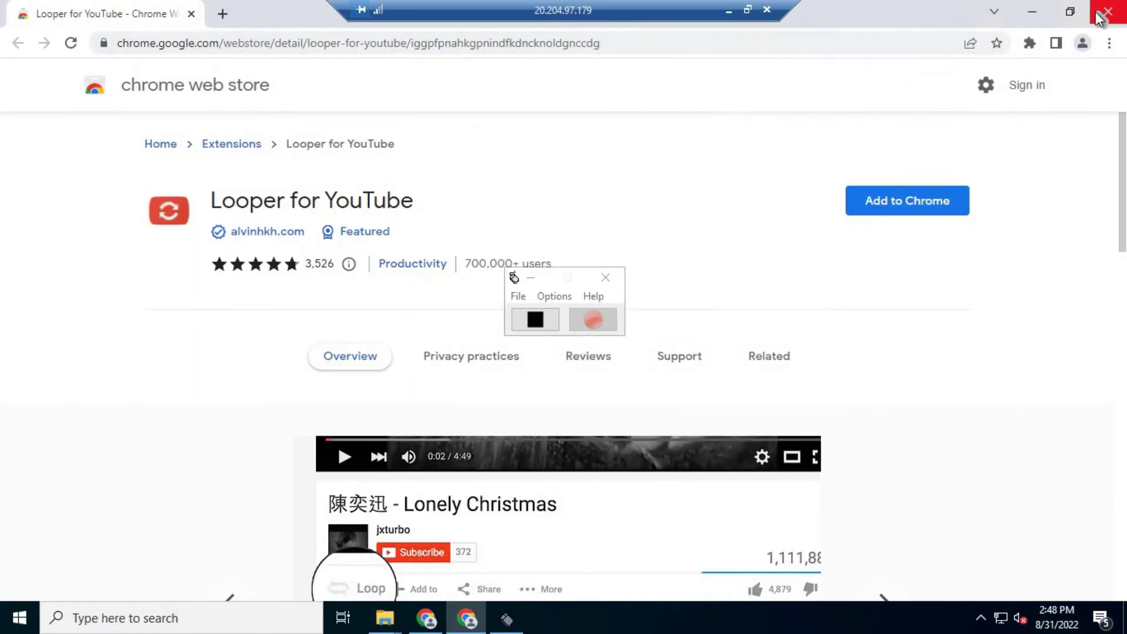
click(916, 201)
click(578, 178)
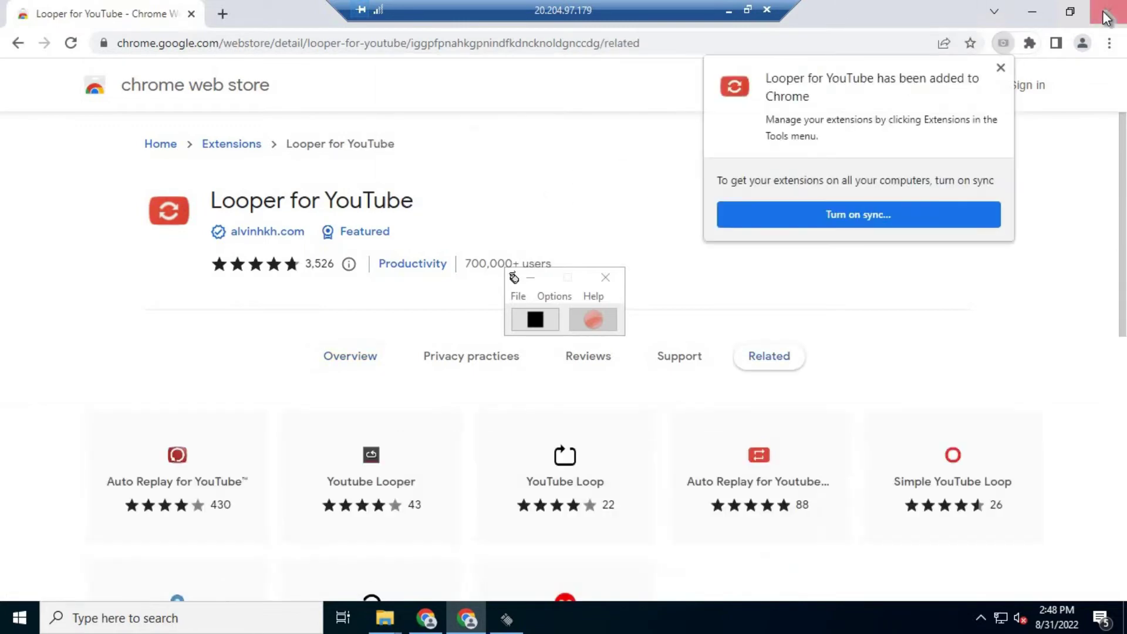
click(1108, 11)
click(934, 199)
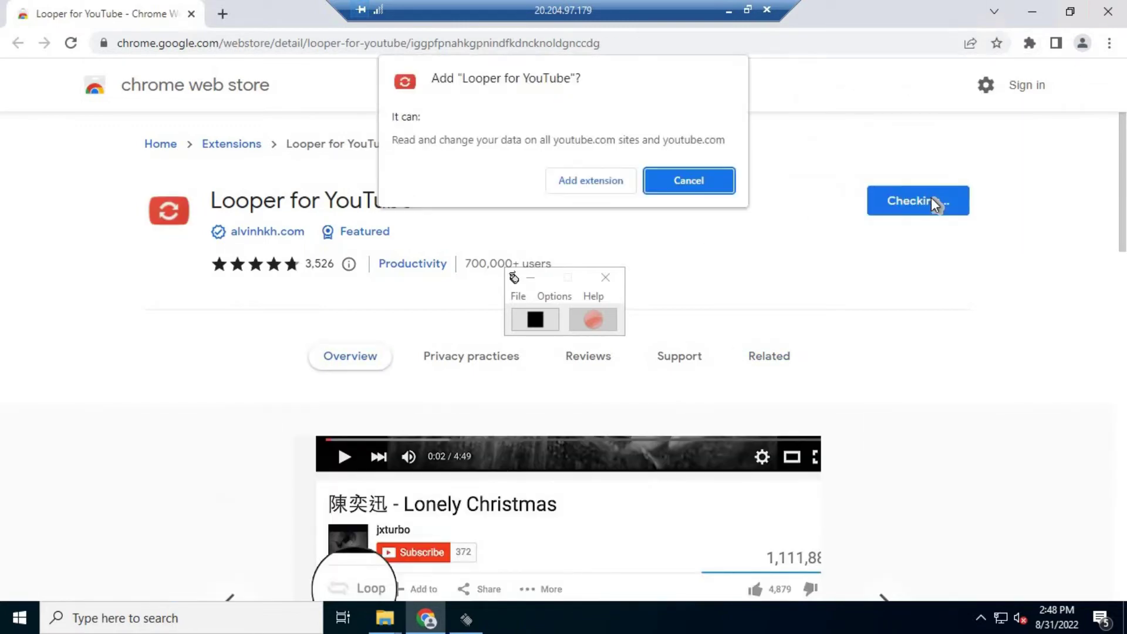
click(601, 180)
click(1108, 12)
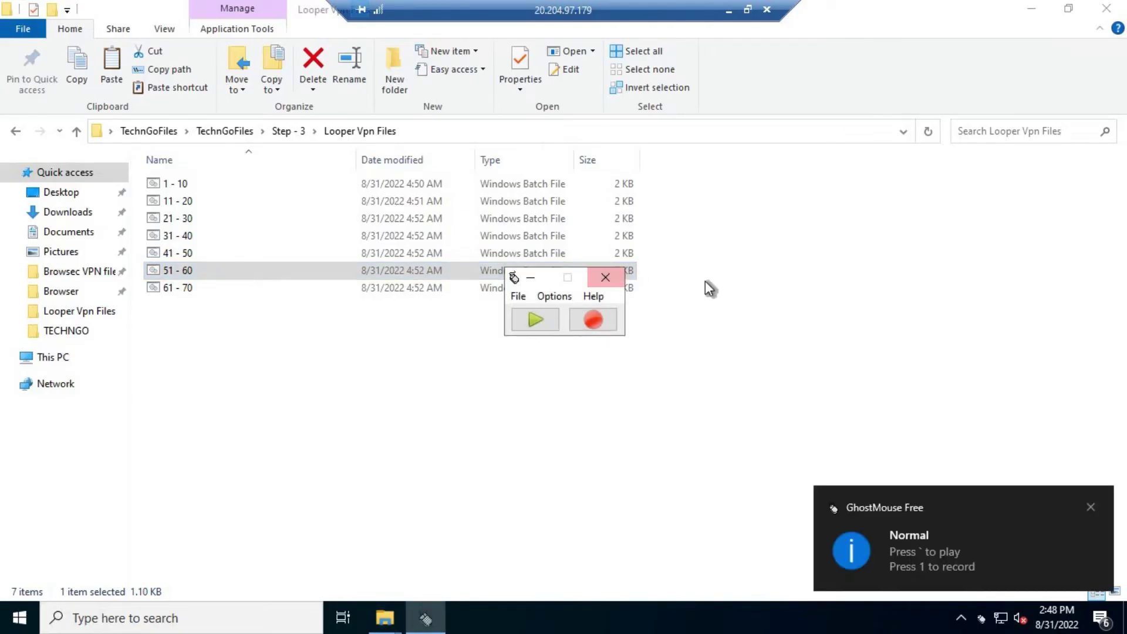
Leave the Looper Vpn Files folder and open the Looper Setting folder inside Step - 4
click(693, 321)
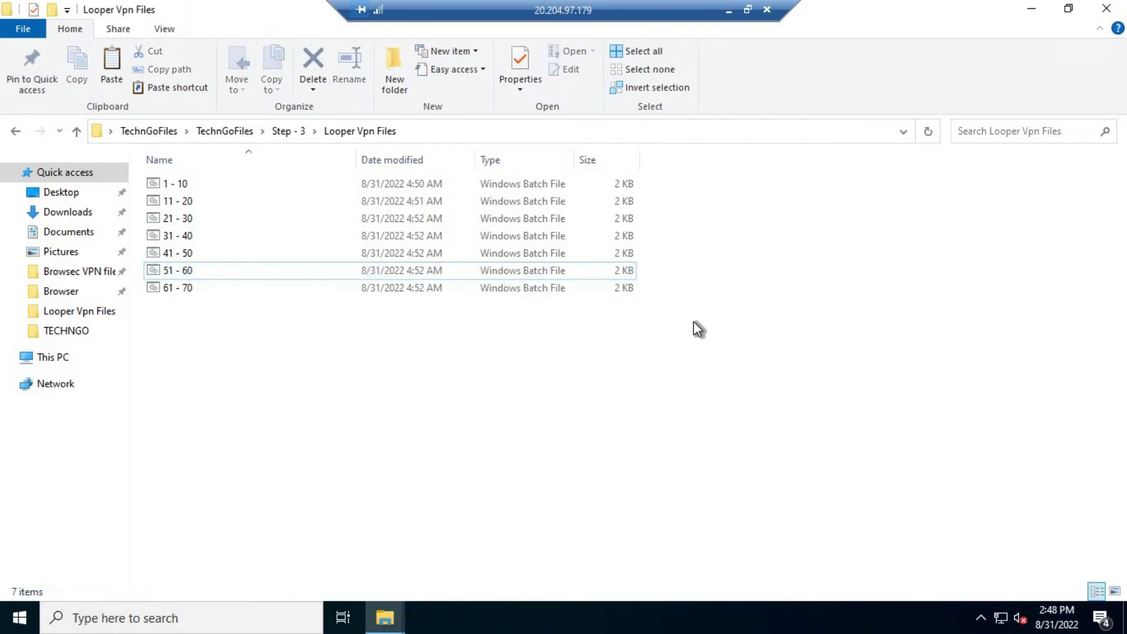
key(alt+Left)
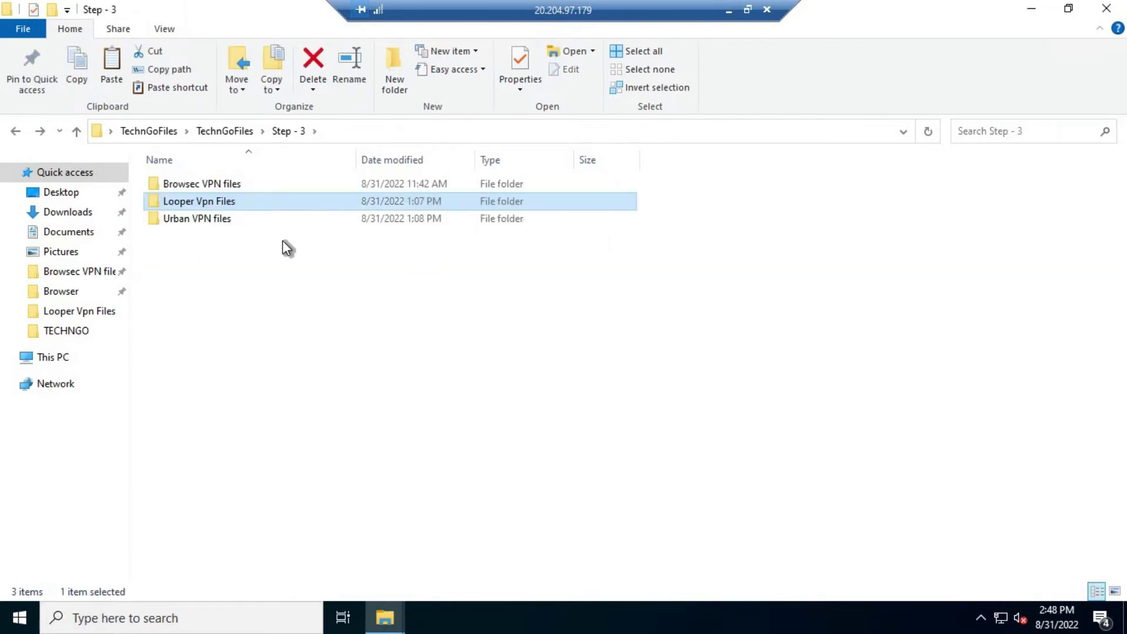
key(alt+Left)
double_click(175, 235)
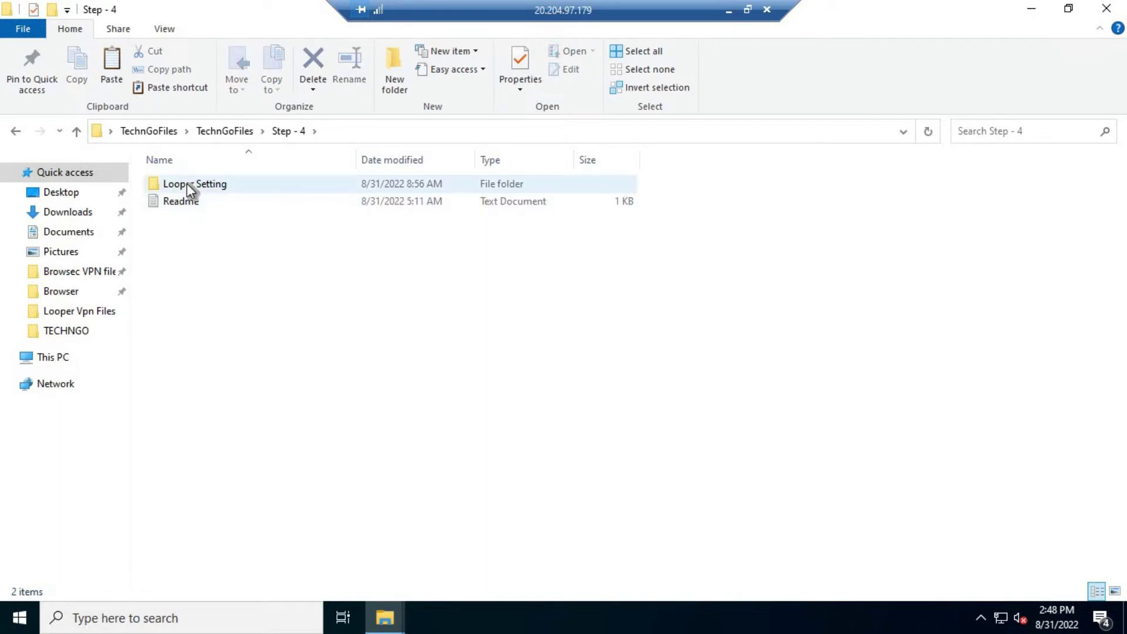
double_click(187, 183)
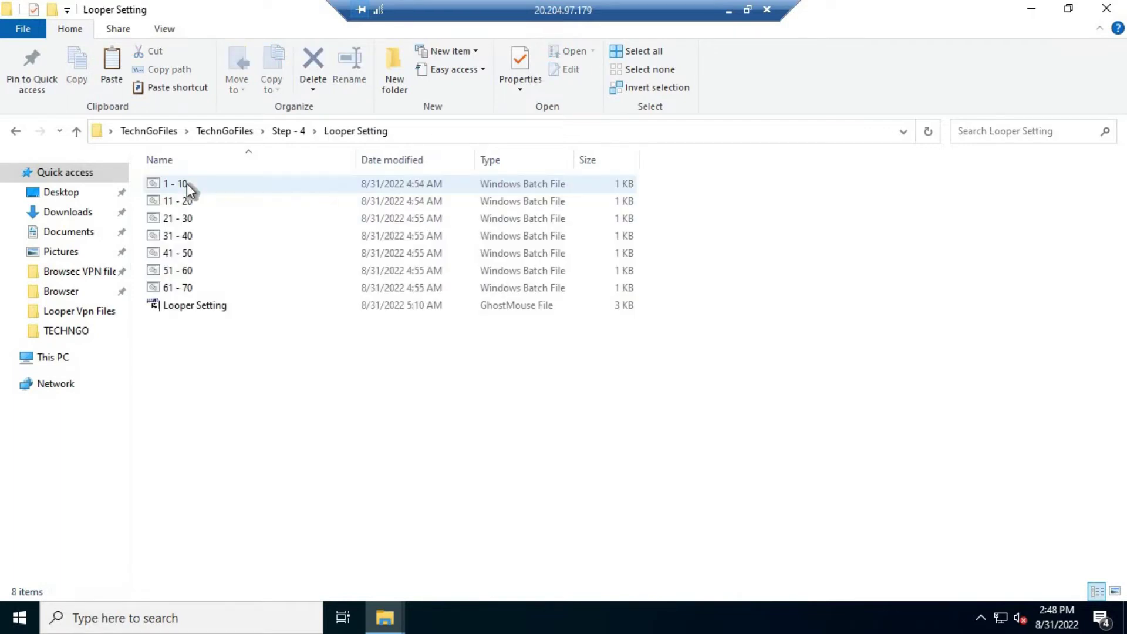
Copy the 51 - 60 batch file from Looper Setting into the TECHNGO folder, replacing the existing file there
click(189, 269)
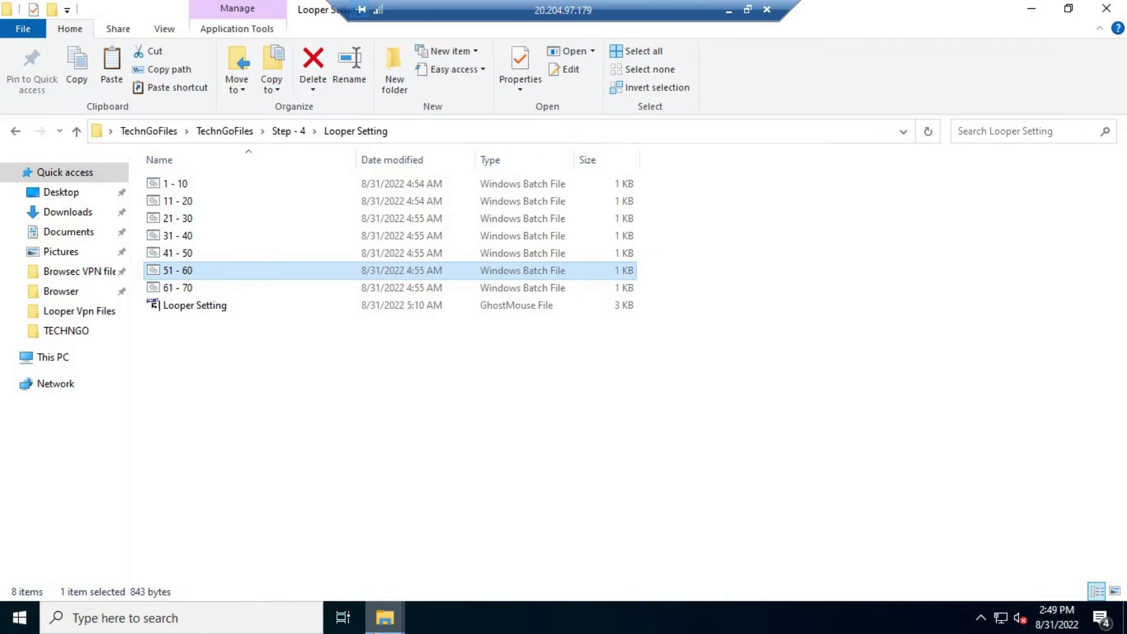
click(385, 618)
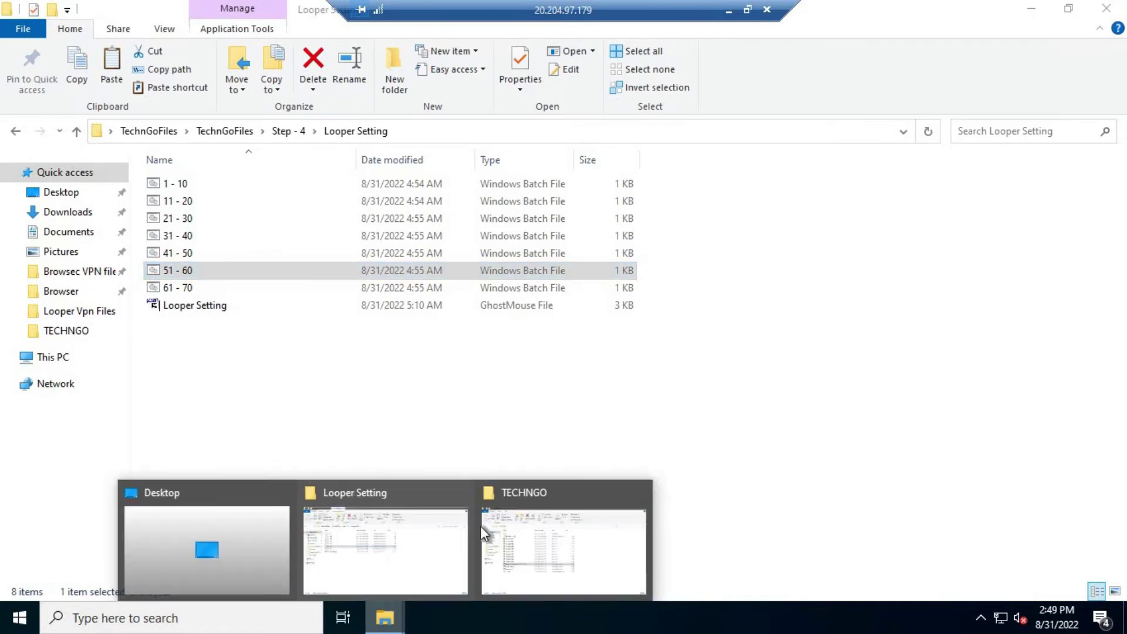
click(559, 553)
click(366, 485)
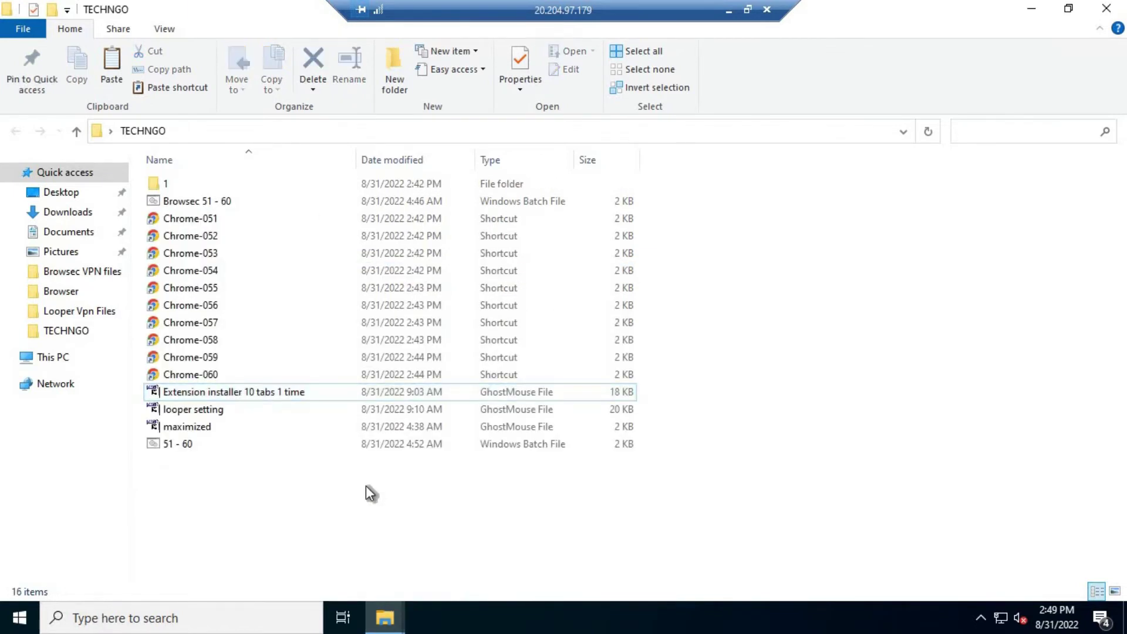
key(ctrl+v)
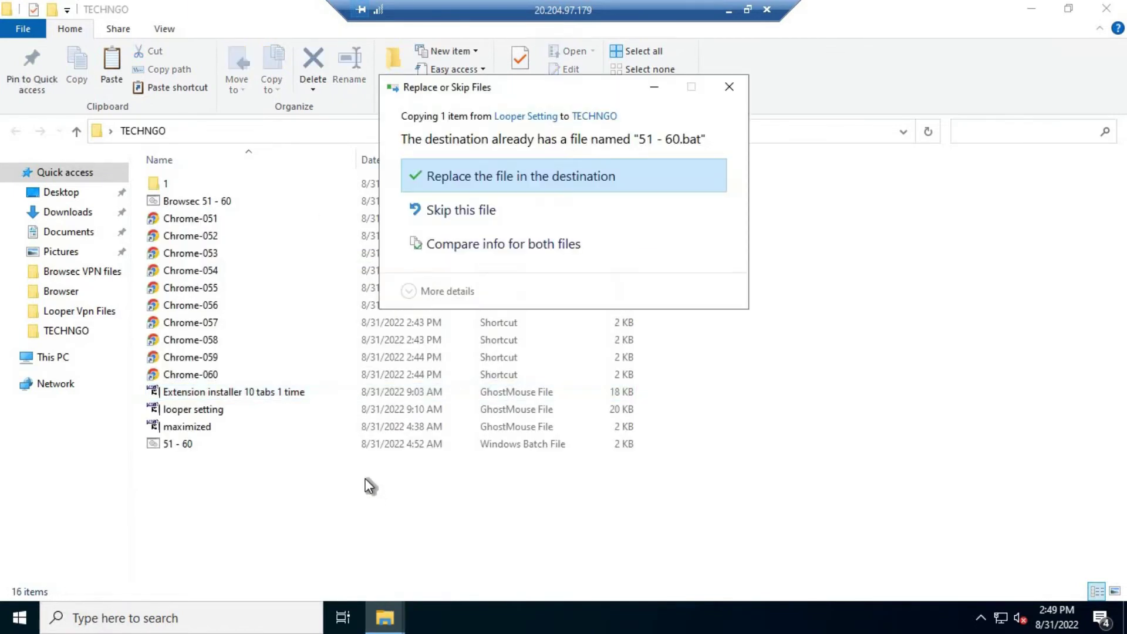
click(474, 176)
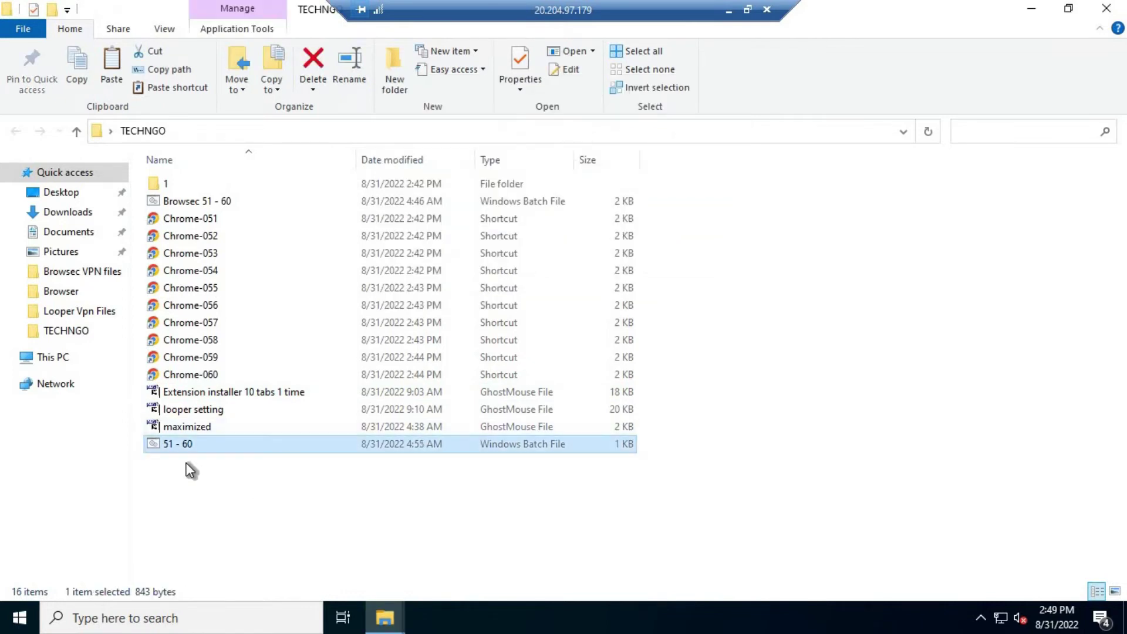
Run the 51 - 60 batch file and play the looper setting GhostMouse macro over the Looper for YouTube options page
double_click(176, 448)
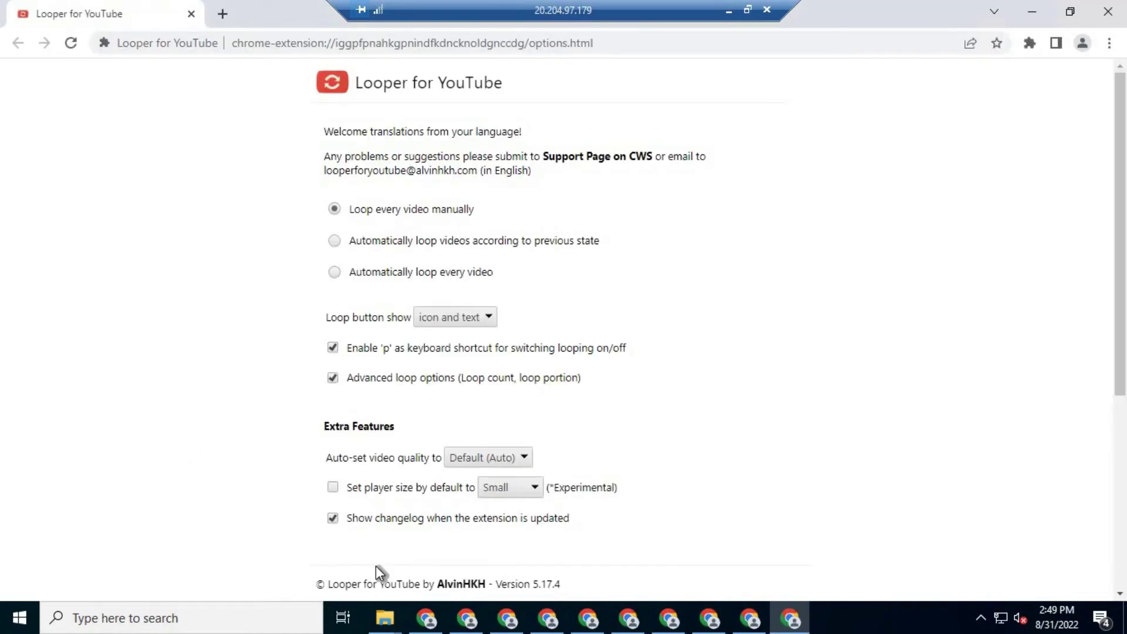
mouse_move(390, 627)
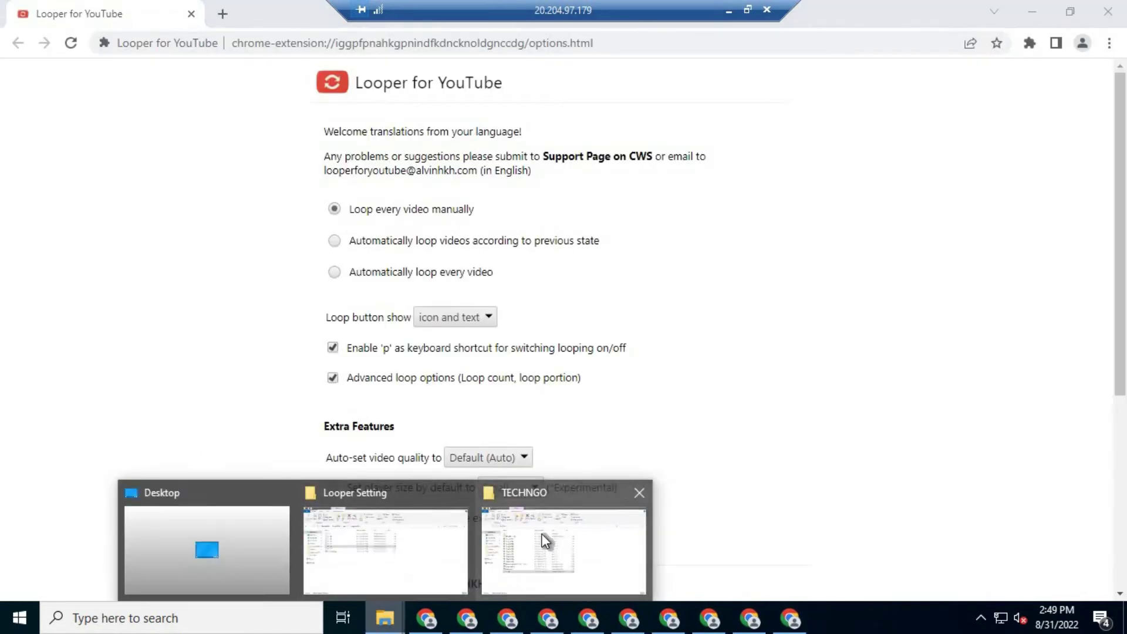
click(549, 542)
double_click(185, 409)
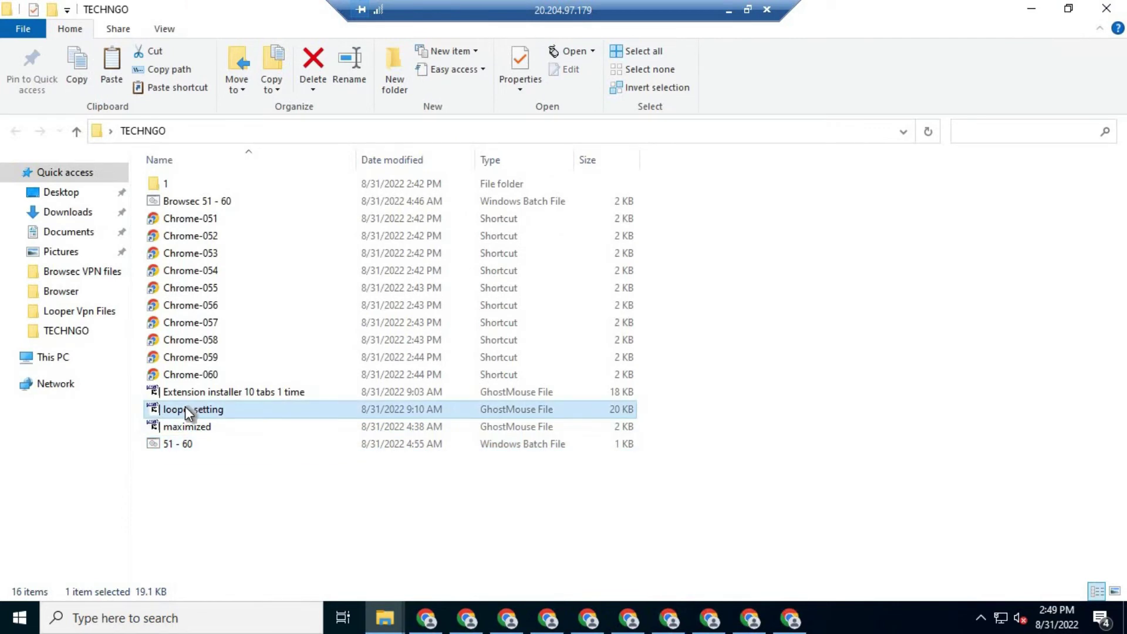
click(1031, 10)
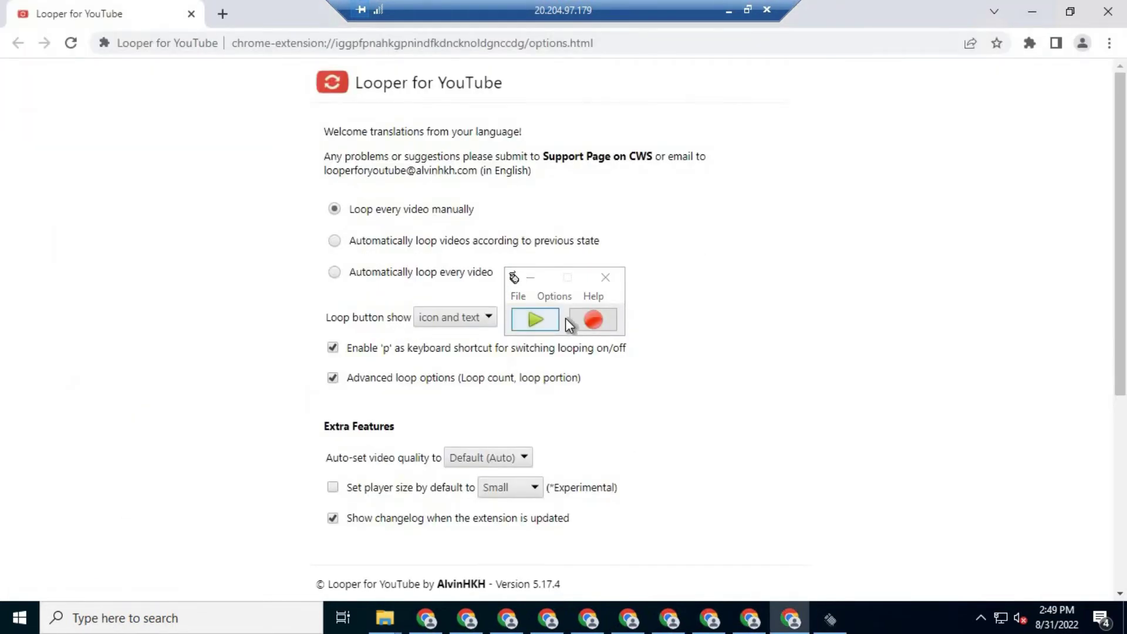
click(539, 320)
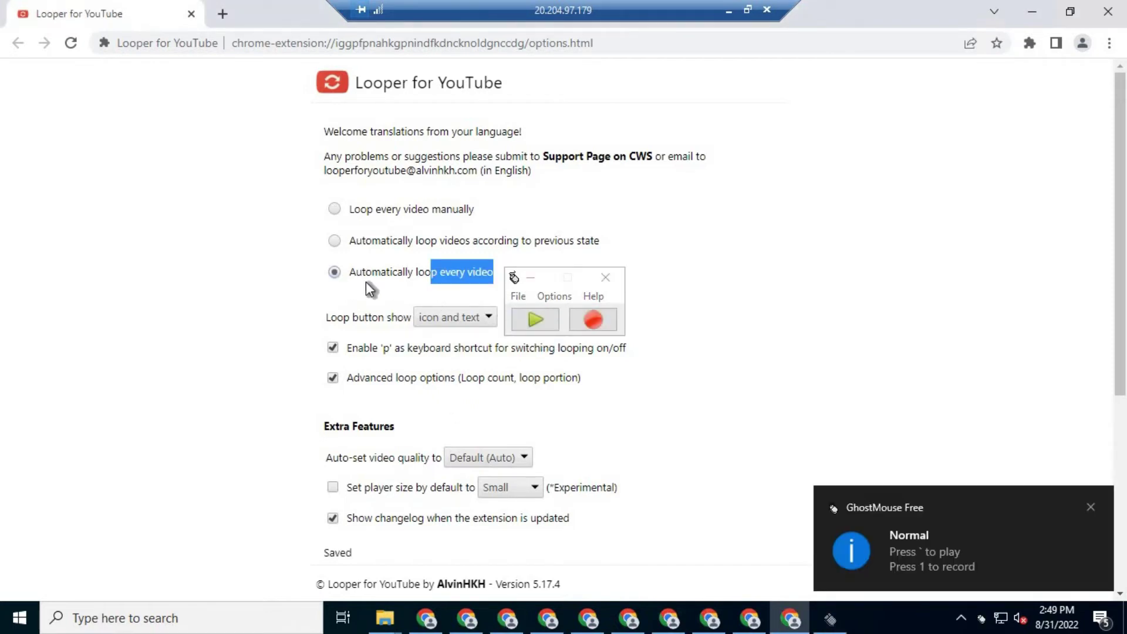
key(grave)
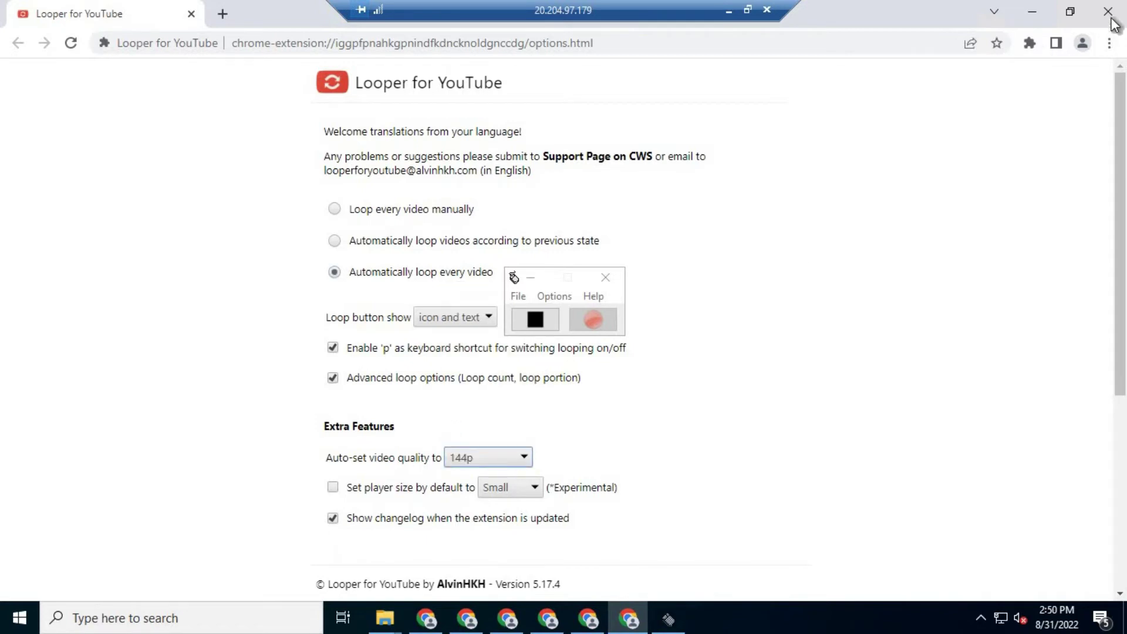
Set Looper to automatically loop every video at 144p quality in each remaining Chrome profile window, closing each window when done
click(334, 272)
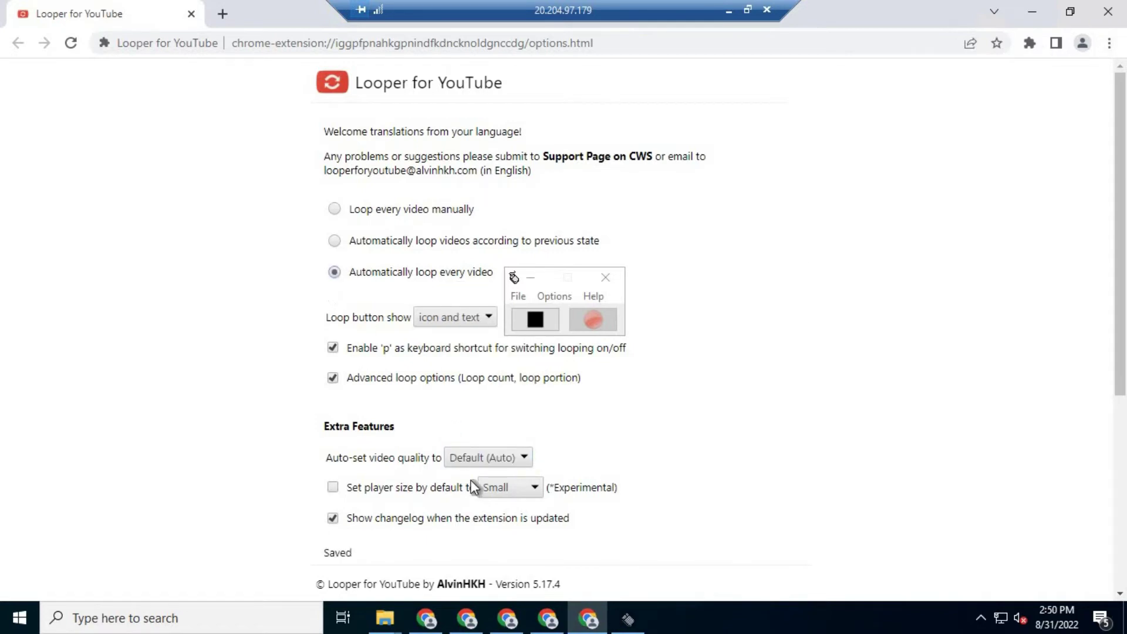
click(504, 456)
click(482, 436)
click(1108, 11)
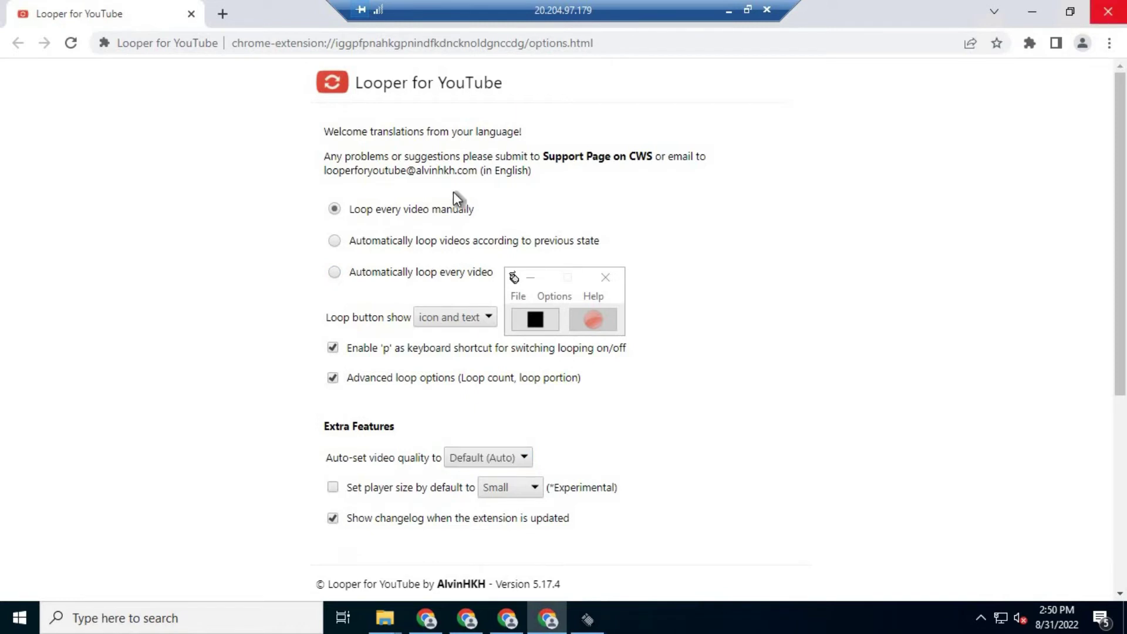
click(339, 273)
click(486, 457)
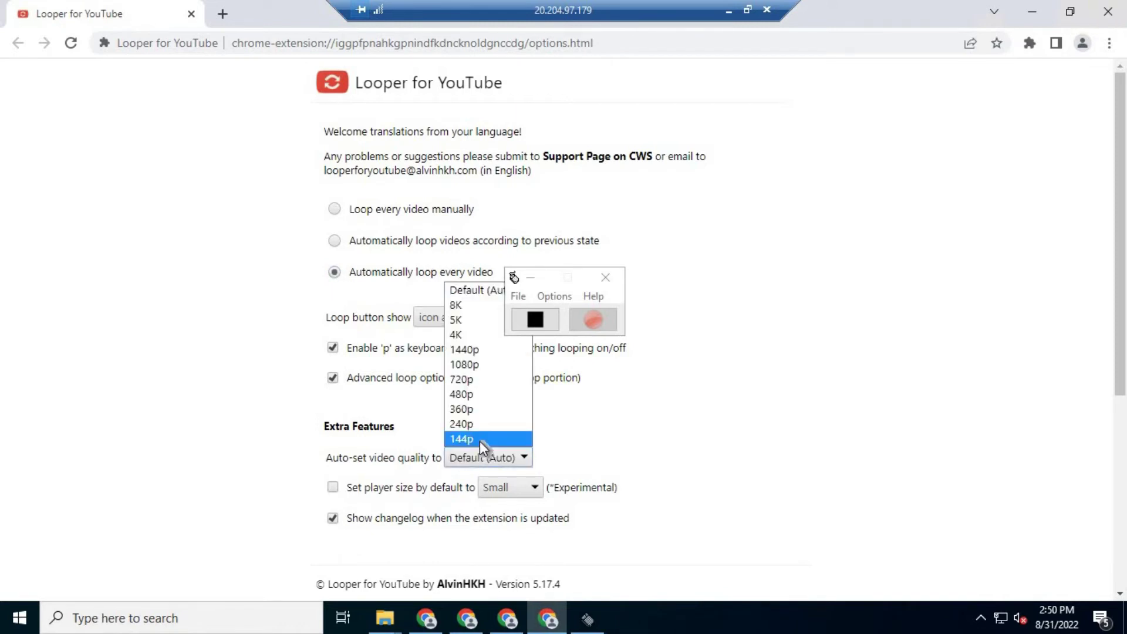
click(480, 440)
click(1108, 12)
click(334, 272)
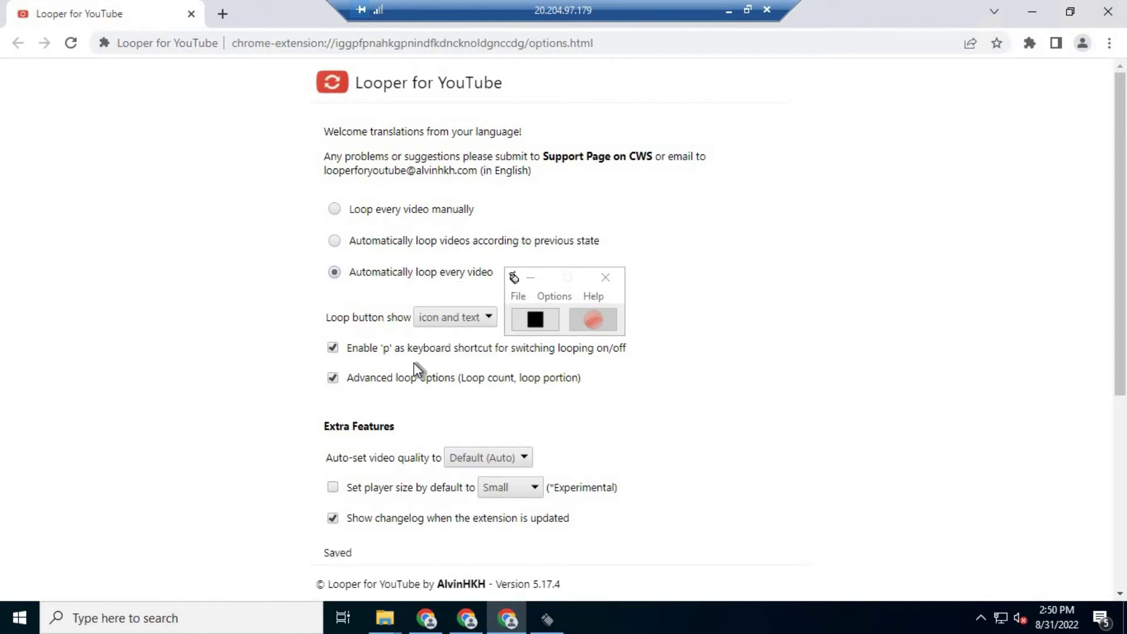
click(507, 459)
click(491, 438)
click(1108, 11)
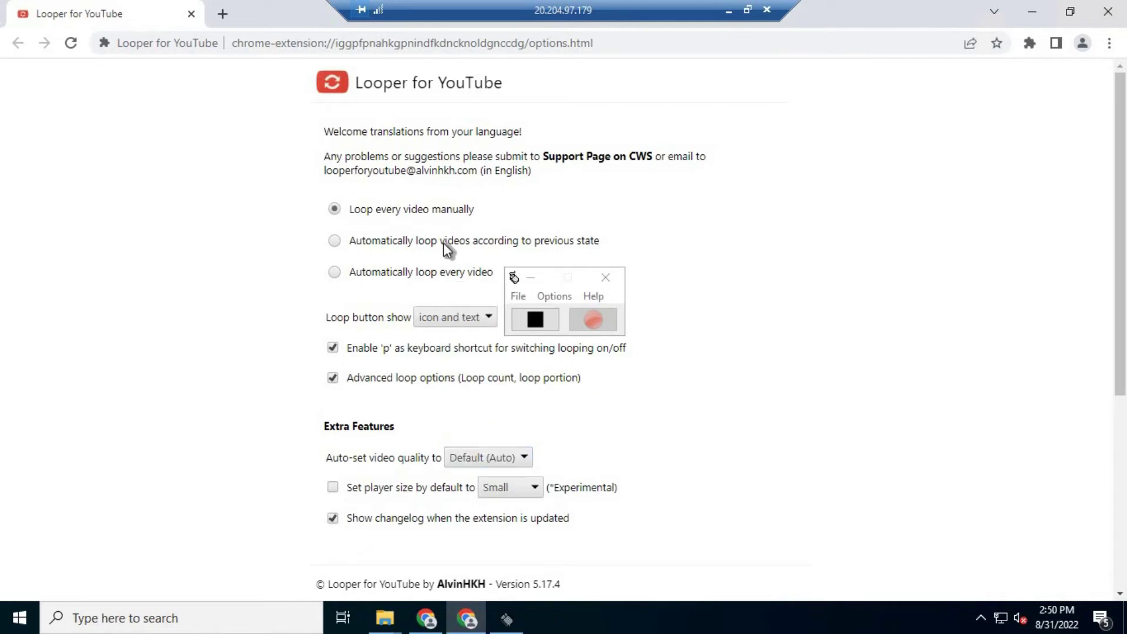
click(508, 458)
click(486, 440)
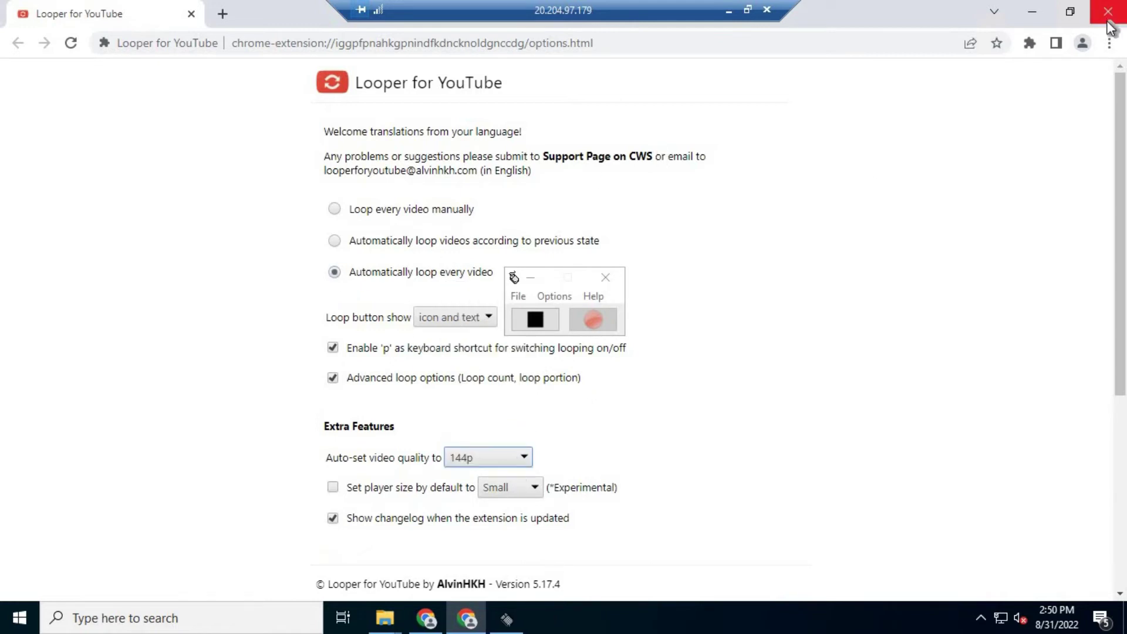
click(1108, 12)
click(334, 272)
click(506, 456)
click(490, 441)
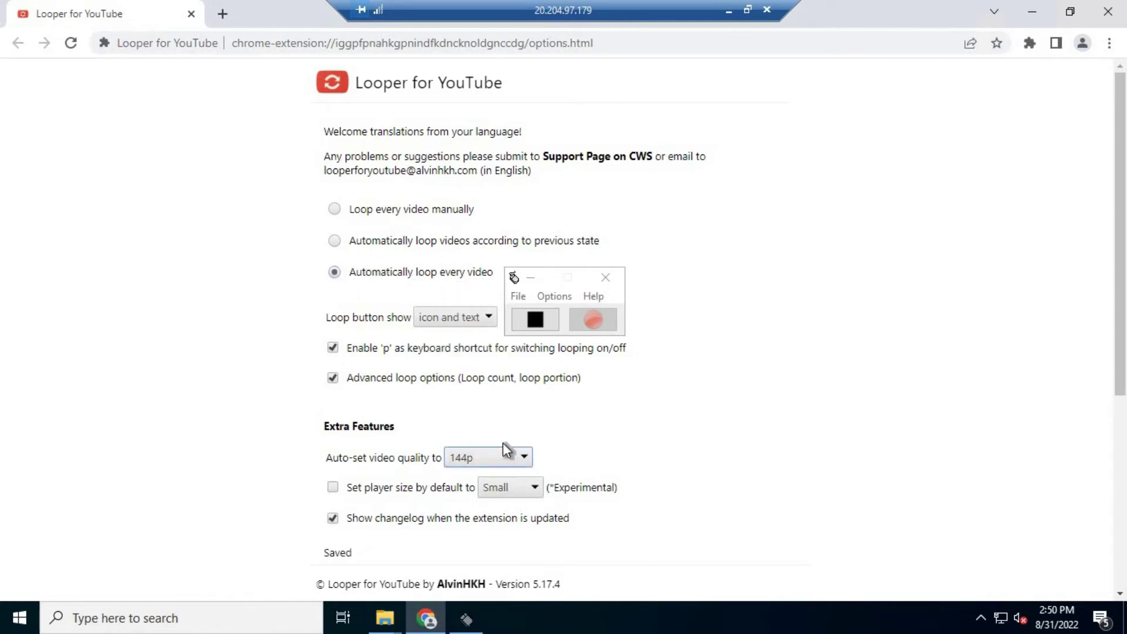
click(1116, 13)
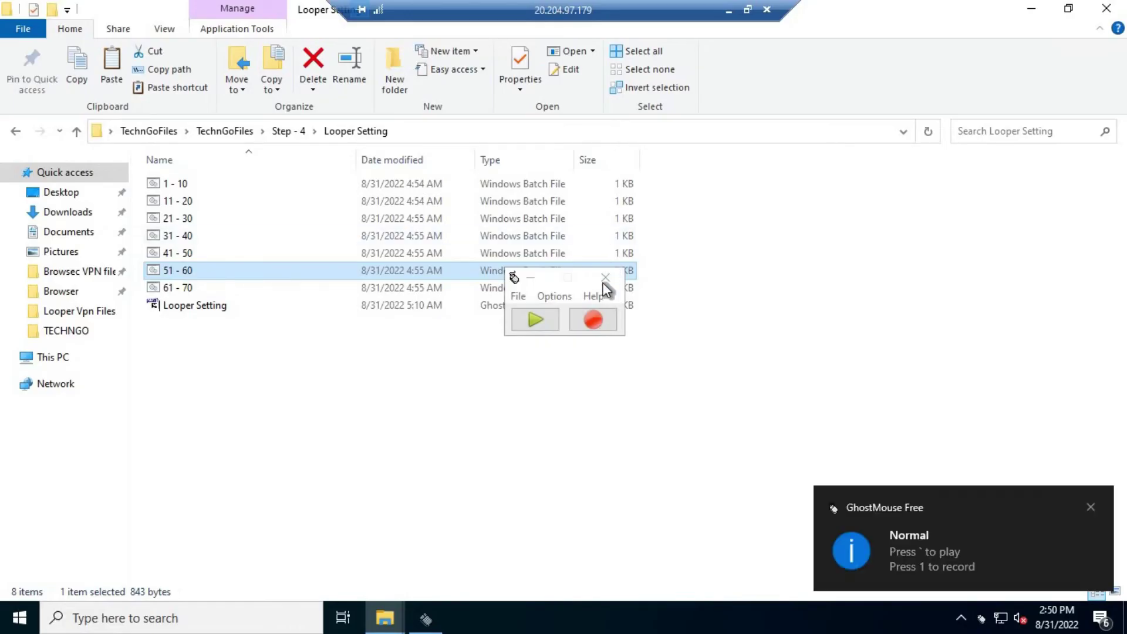
Close GhostMouse, the Looper Setting folder and the Desktop window, and bring up the TECHNGO folder
click(583, 321)
right_click(526, 399)
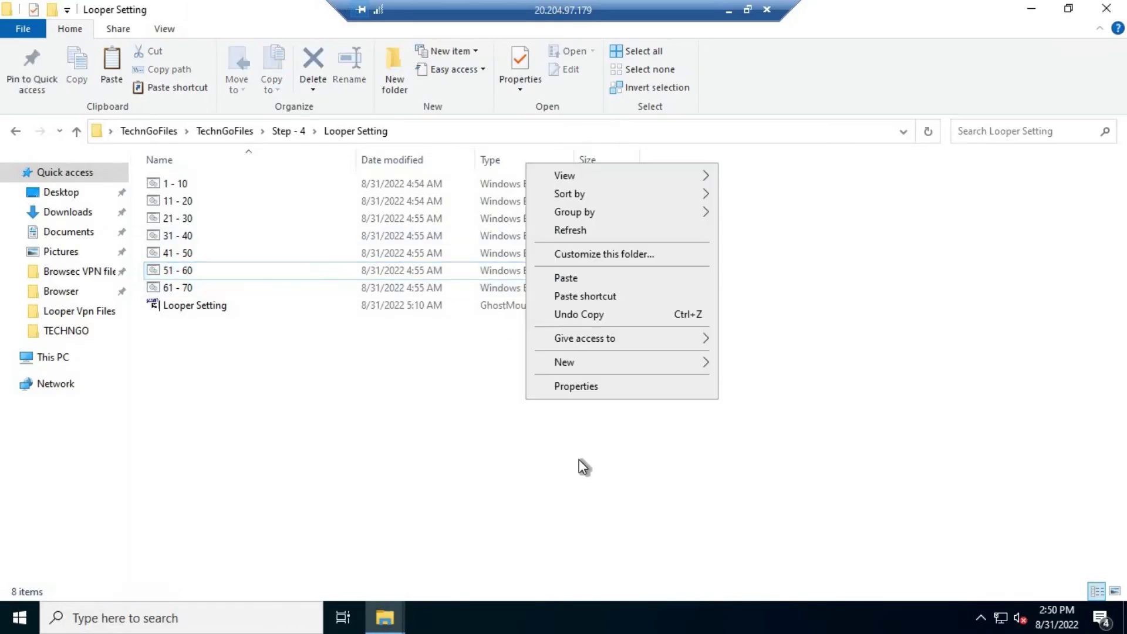
click(590, 231)
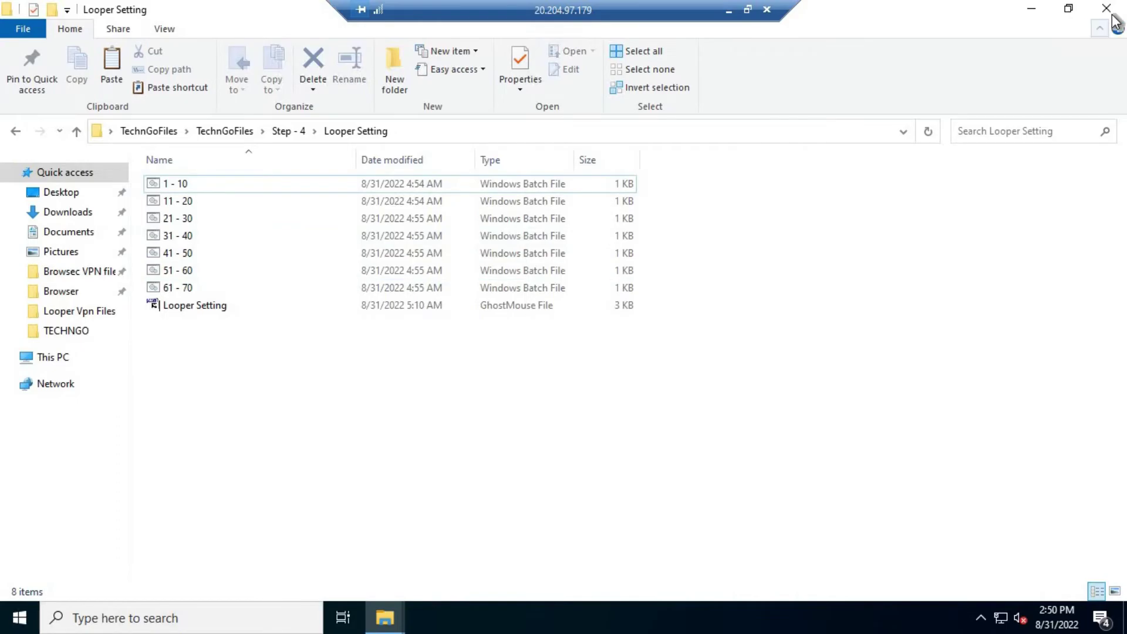
click(1116, 13)
mouse_move(385, 617)
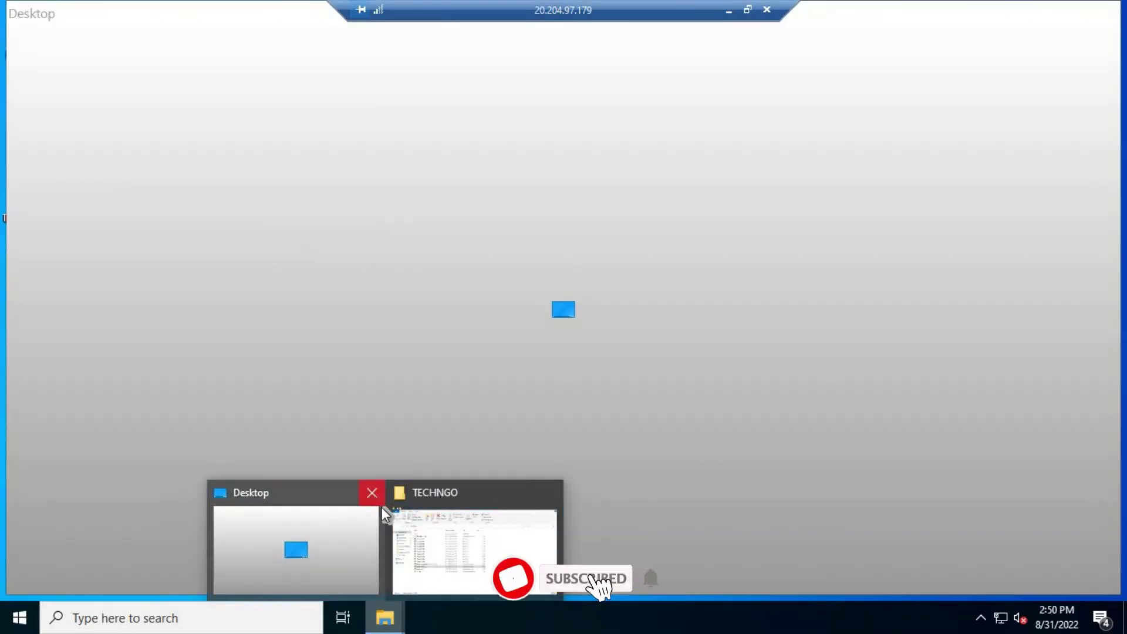
click(378, 500)
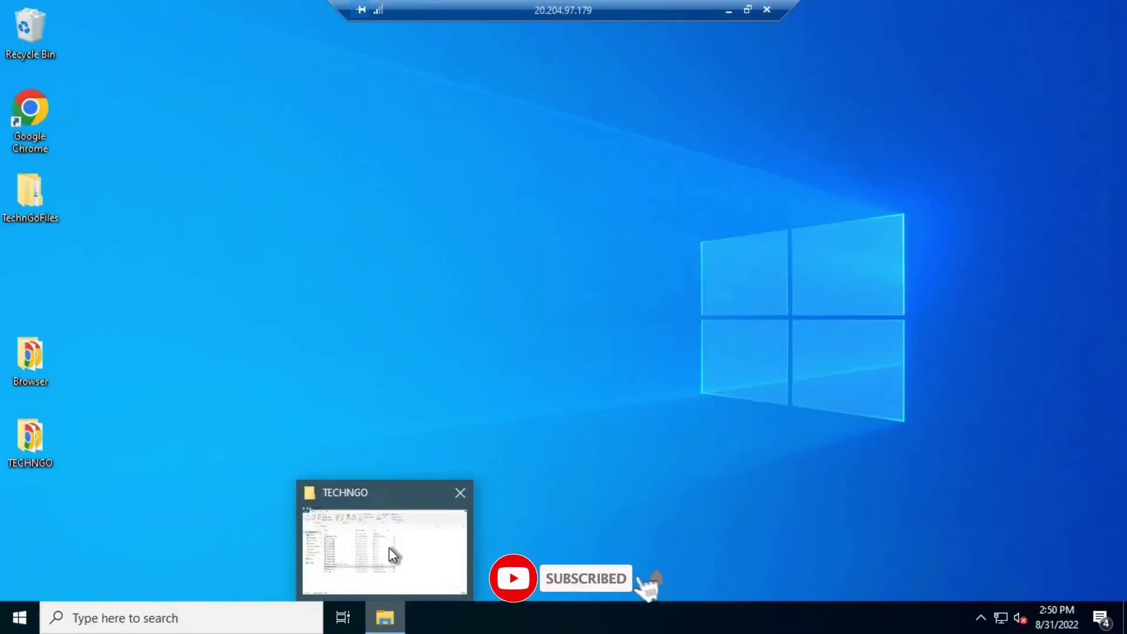
click(389, 547)
Delete the three GhostMouse macros, the 51 - 60 and Browsec 51 - 60 batch files and folder 1 from TECHNGO
click(284, 470)
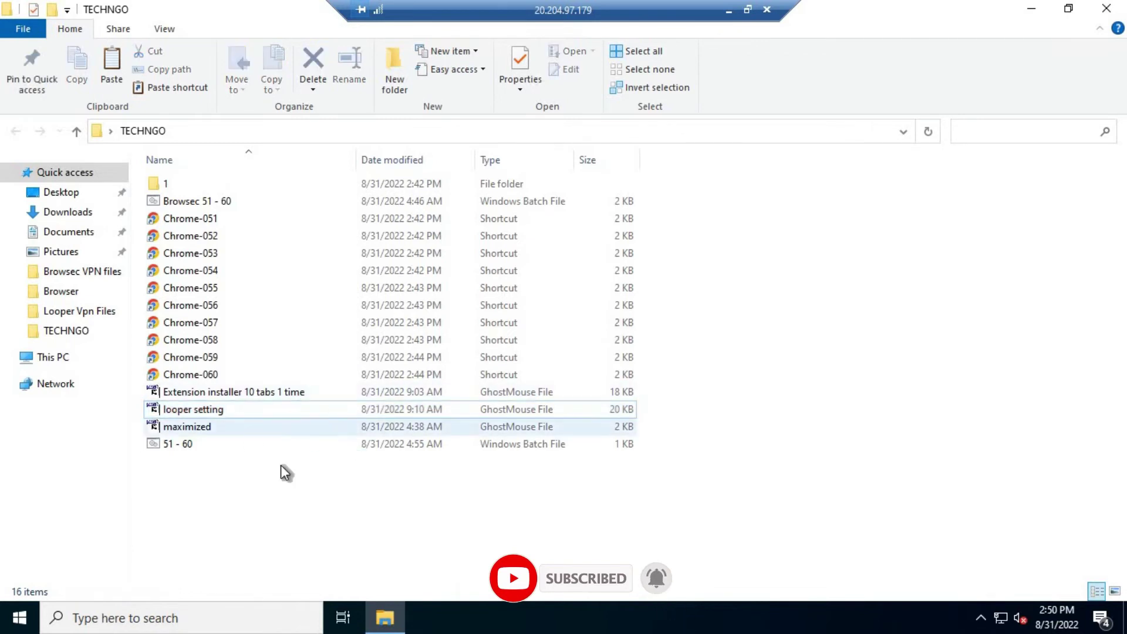
drag(654, 392, 517, 469)
key(Delete)
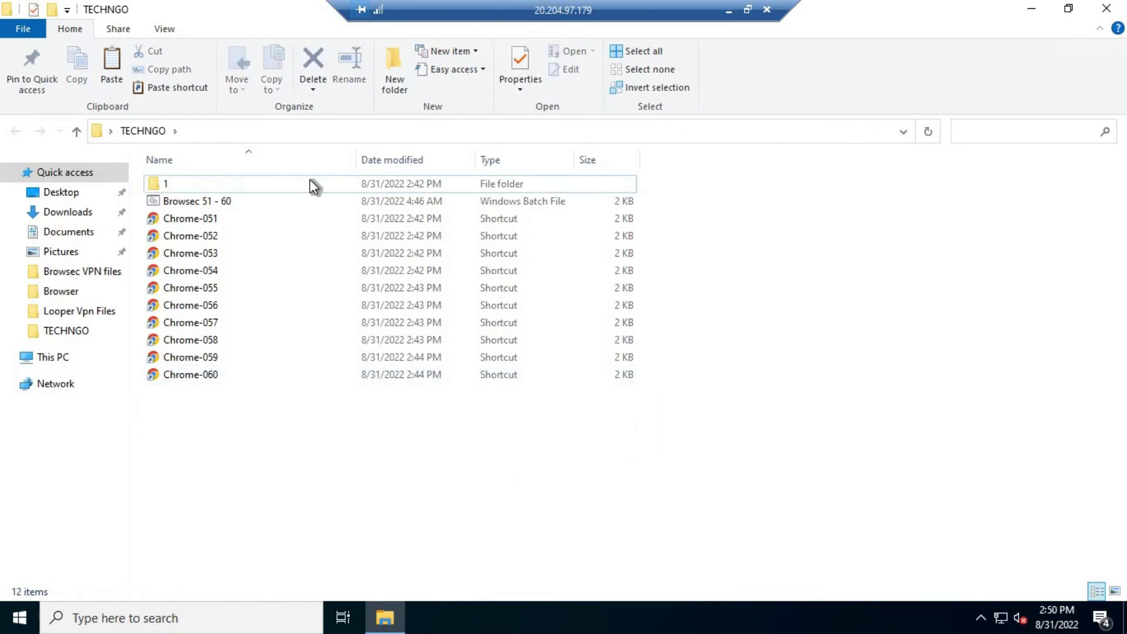
drag(659, 174, 616, 198)
key(Delete)
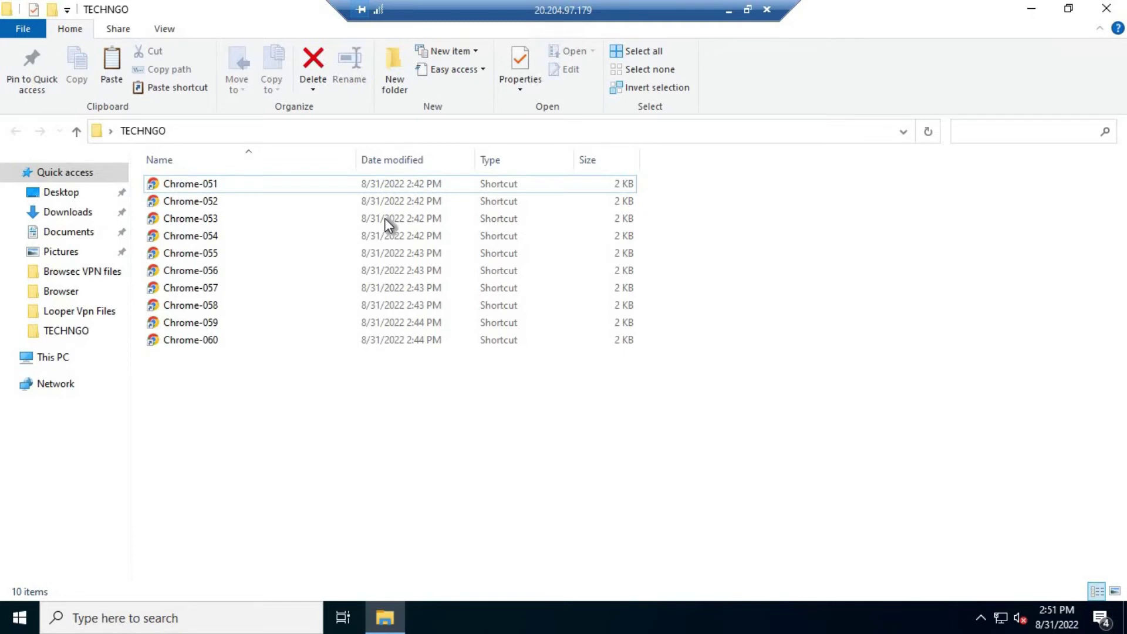
Launch the Chrome-051 profile and go to YouTube
double_click(181, 186)
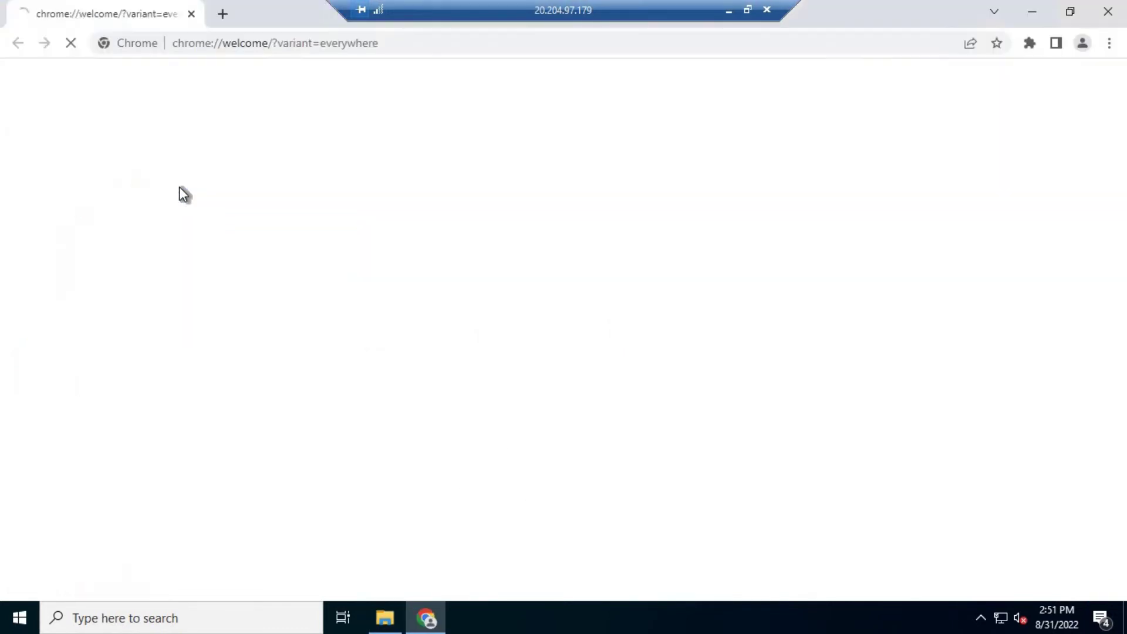
click(494, 37)
text(yo)
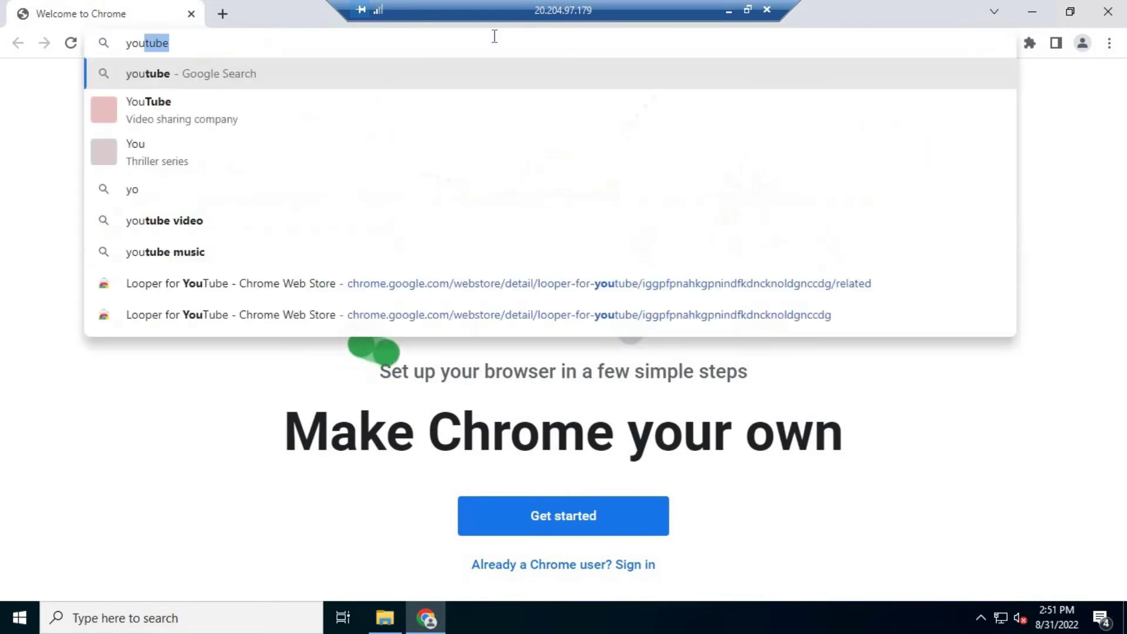
text(utube)
key(Return)
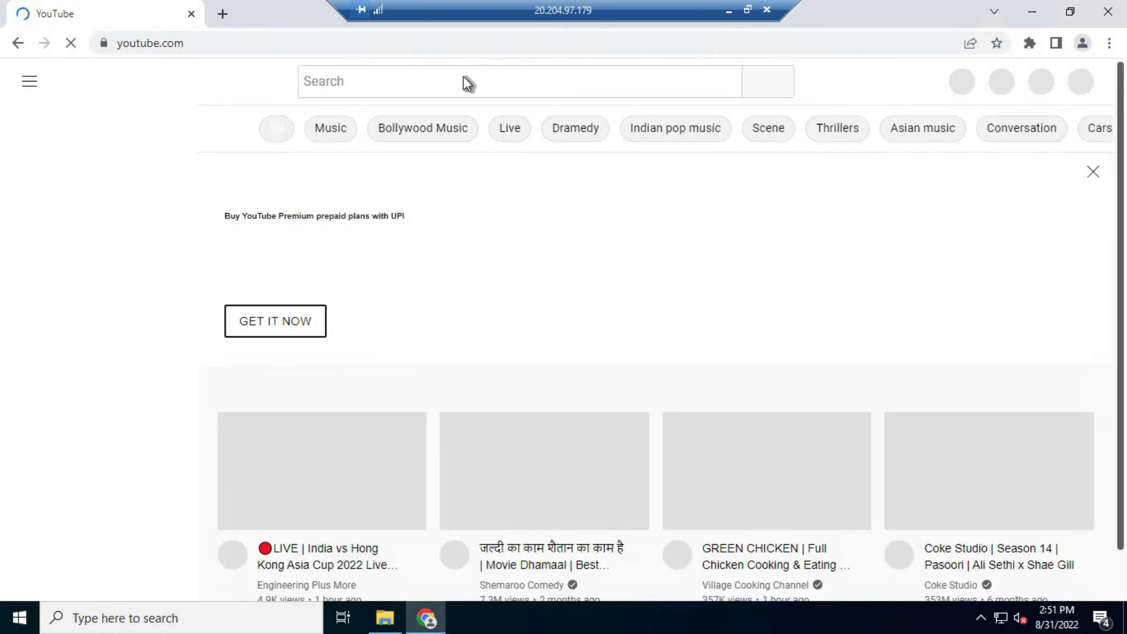
Search YouTube for "tech n go" and open the Tech N Go channel
click(463, 76)
text(techn)
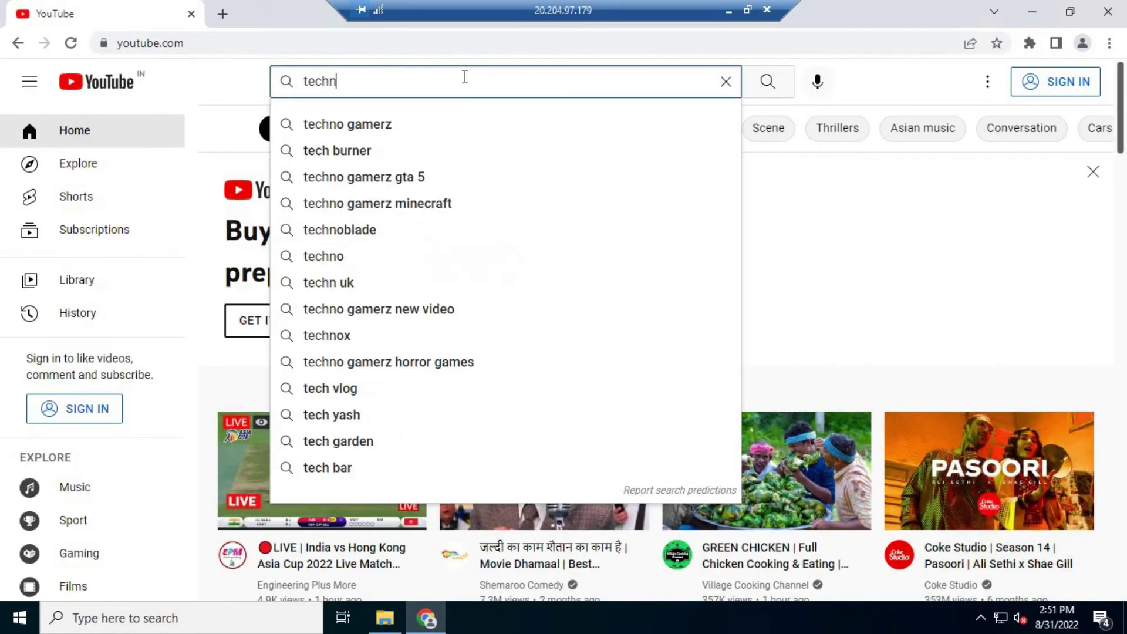
key(BackSpace)
text(n go)
key(Return)
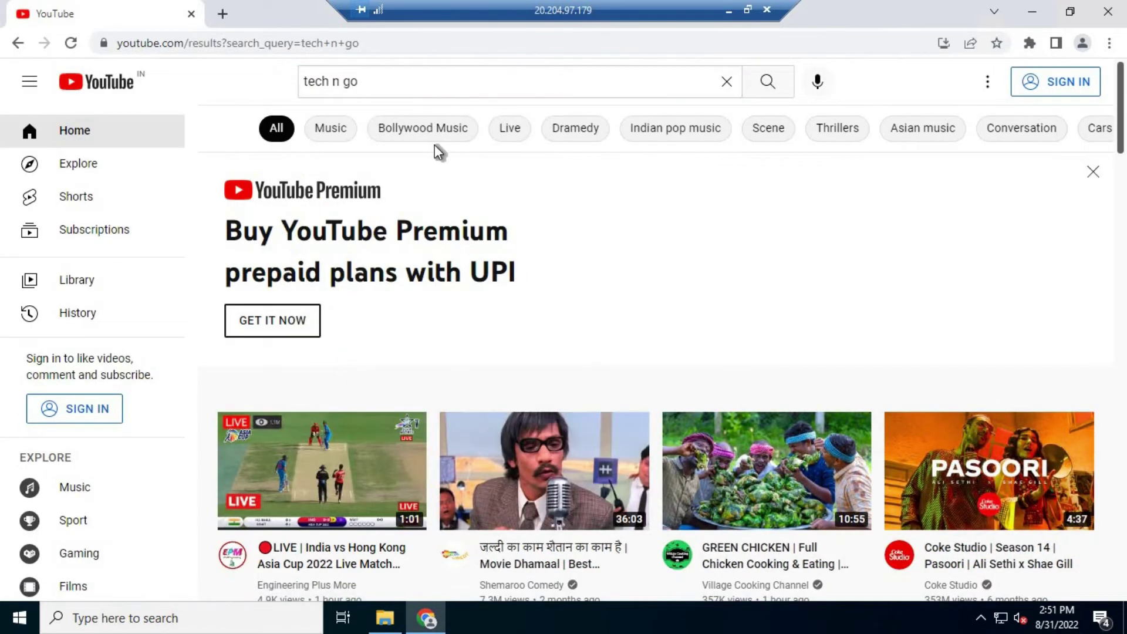
click(545, 186)
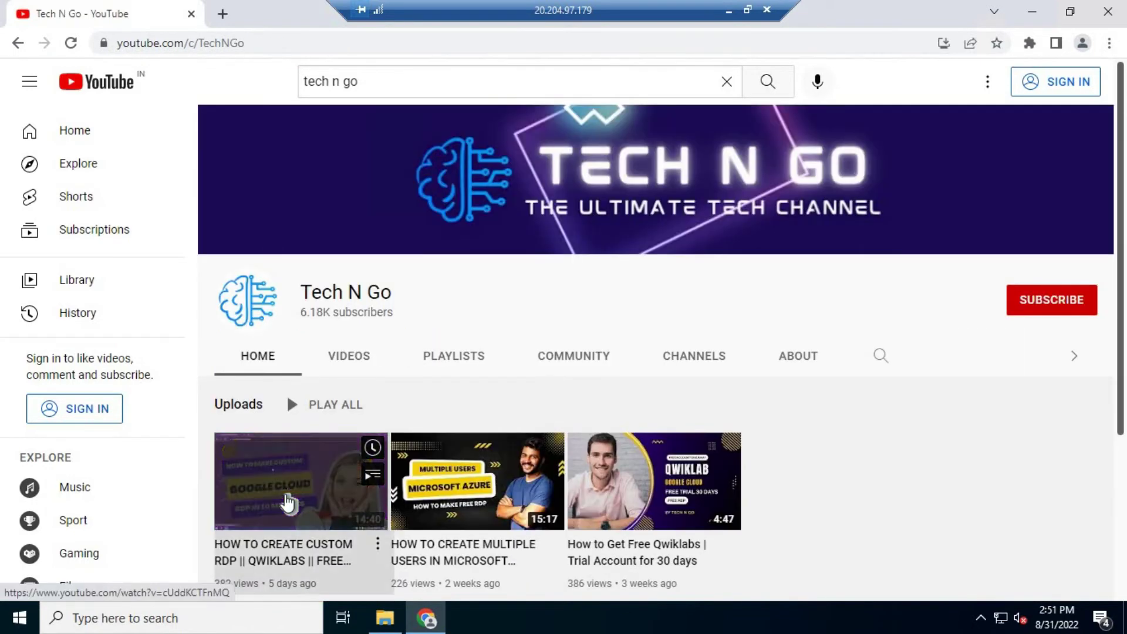
Open the channel's HOW TO CREATE CUSTOM RDP video, copy its URL with the loop parameter and close the browser
click(288, 502)
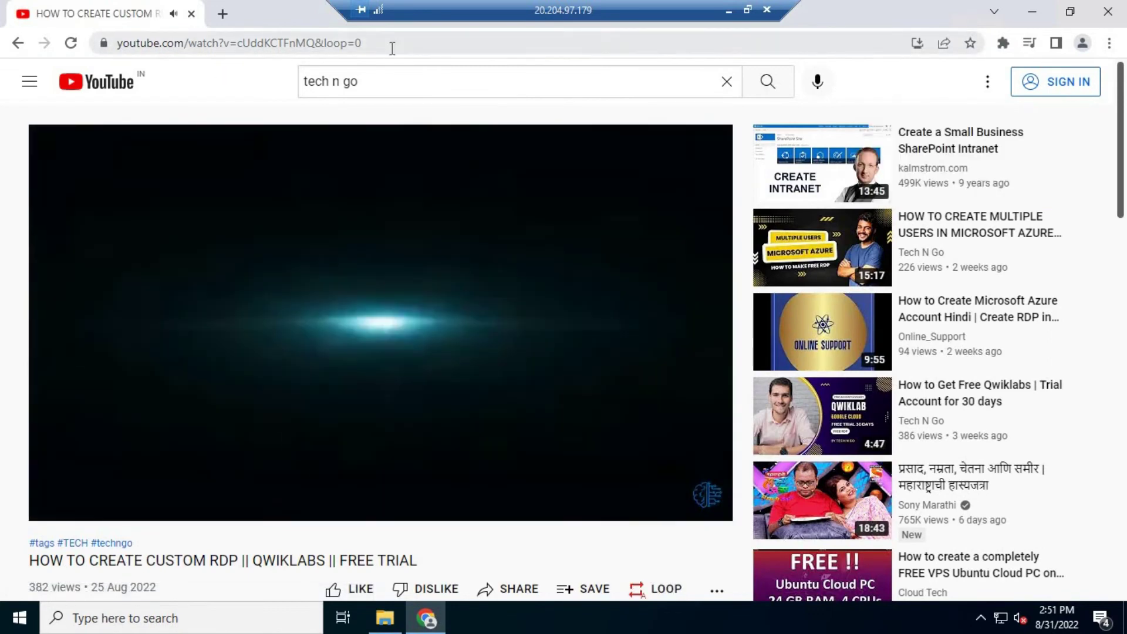
click(393, 44)
key(ctrl+c)
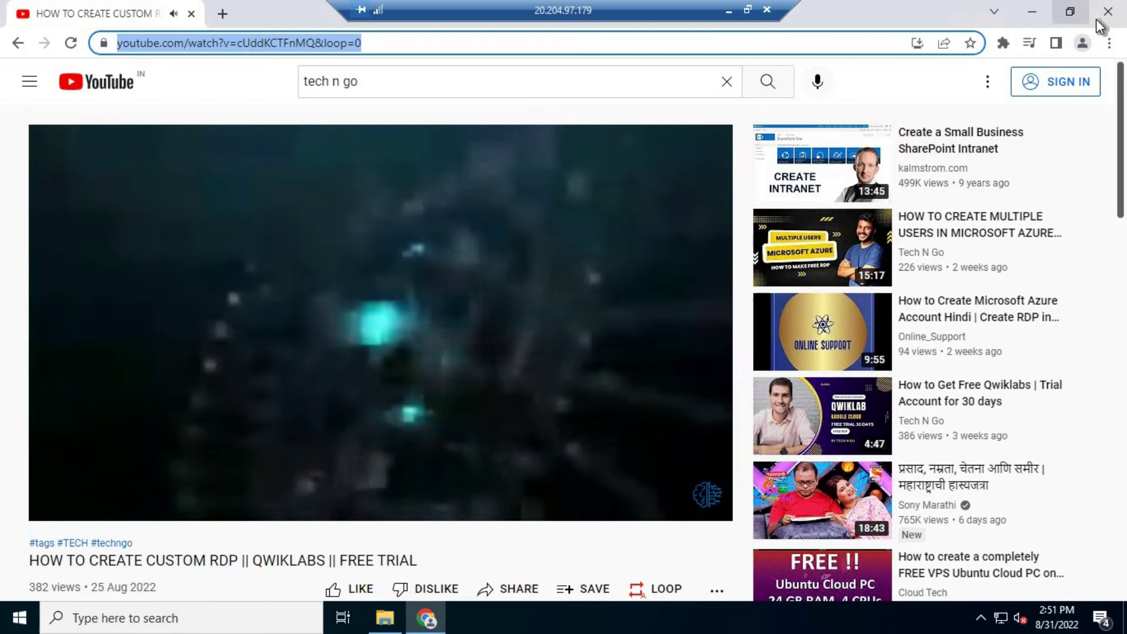
click(1097, 19)
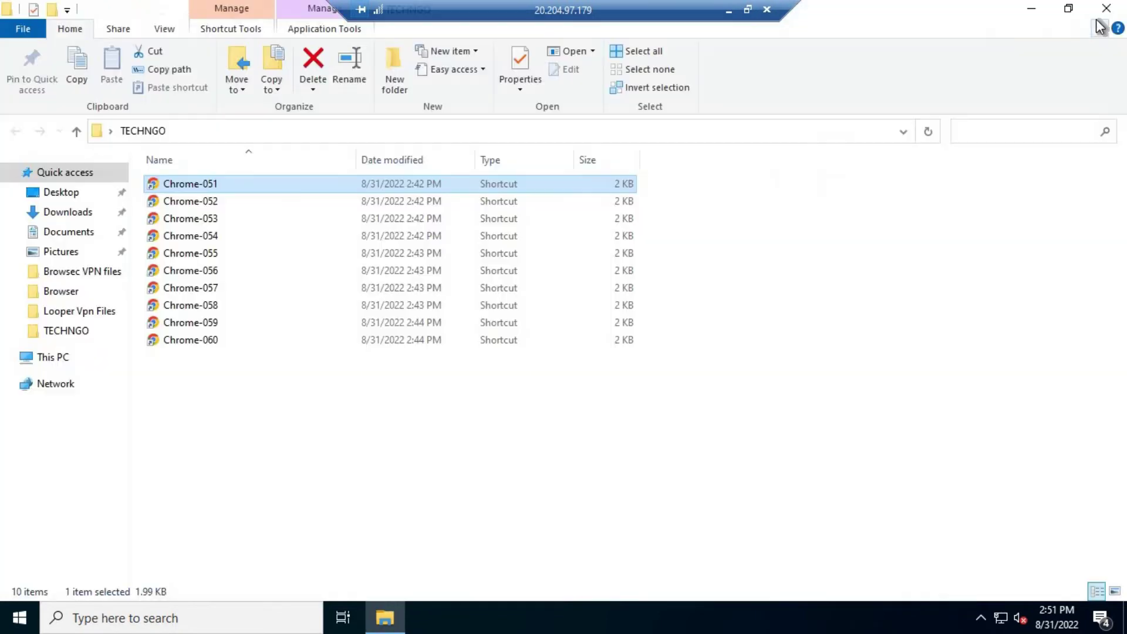
Create a new text document in the TECHNGO folder and show file name extensions
right_click(774, 231)
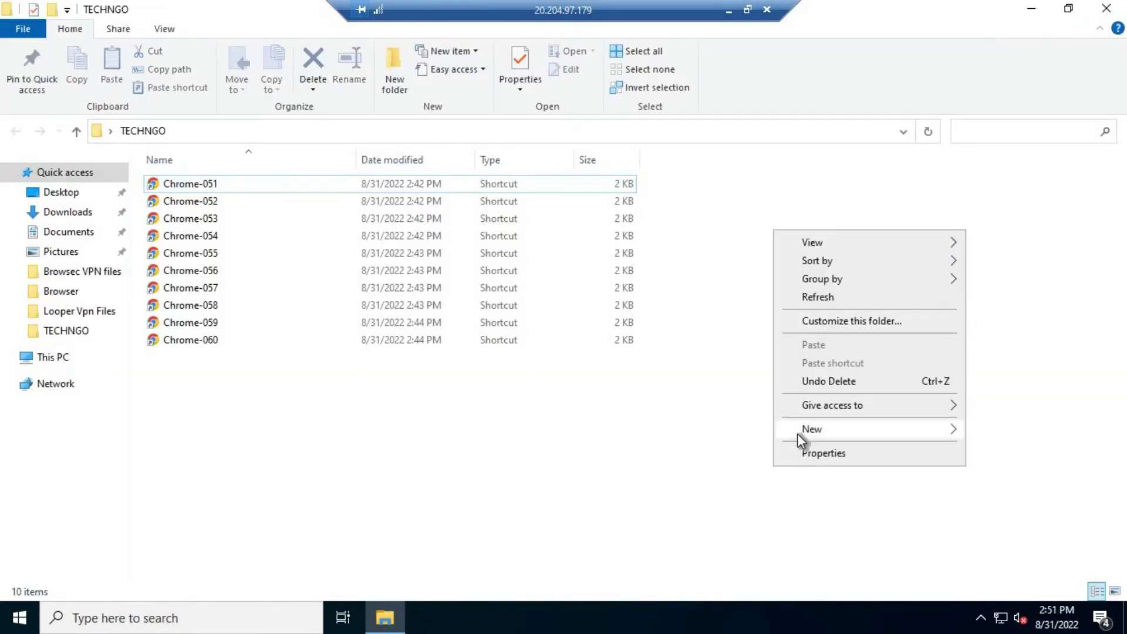
mouse_move(798, 433)
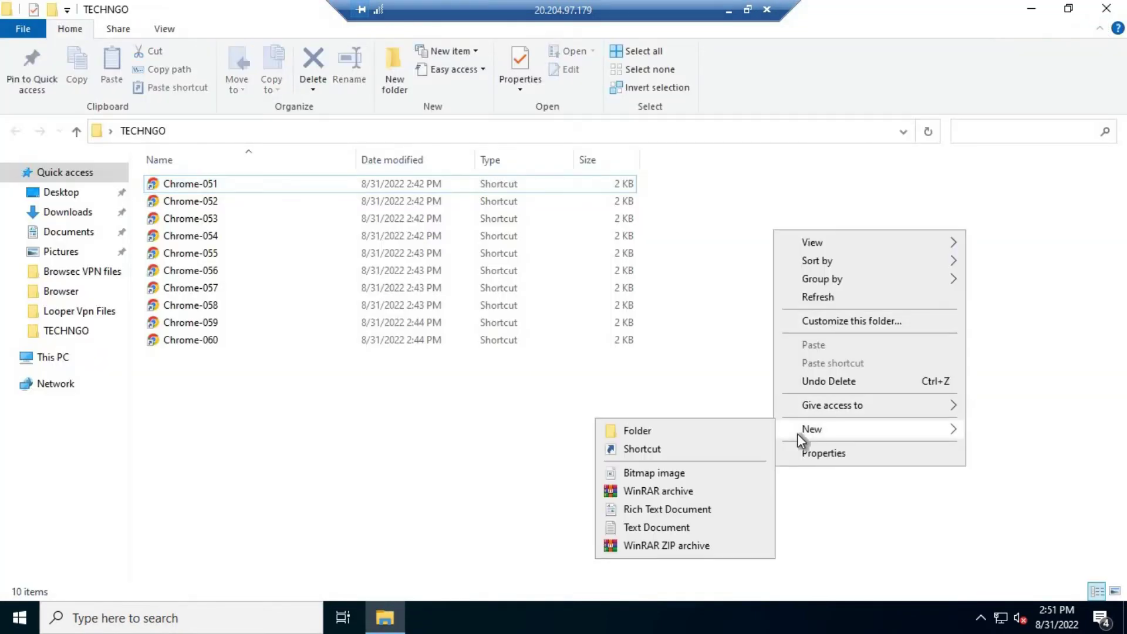
click(643, 526)
click(386, 476)
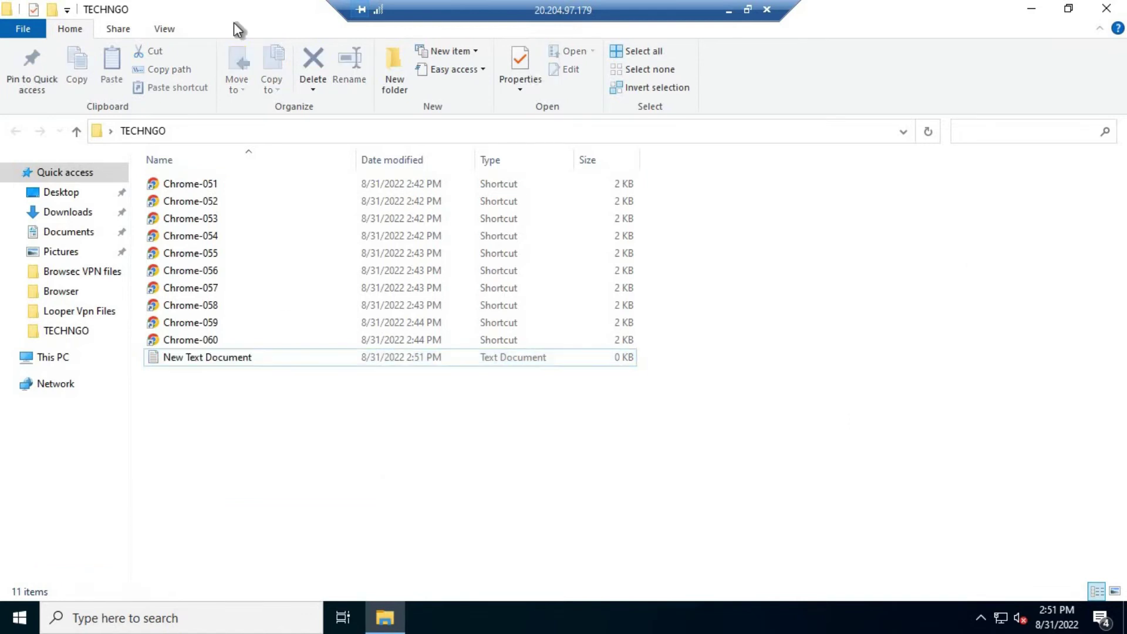
scroll(332, 72, down, 2)
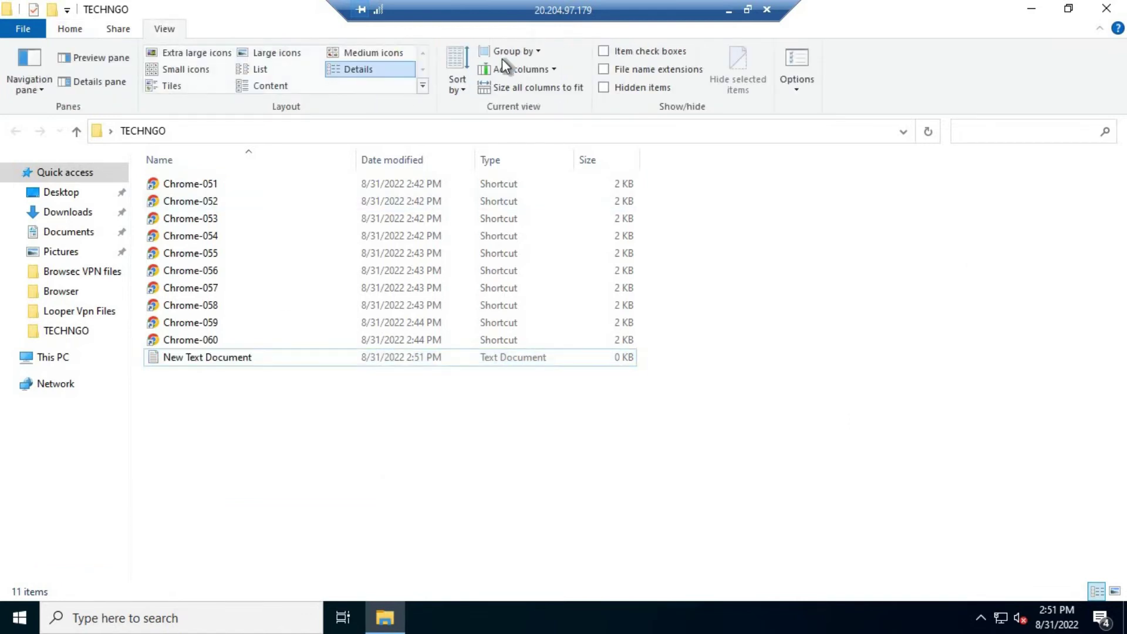
click(629, 69)
double_click(185, 363)
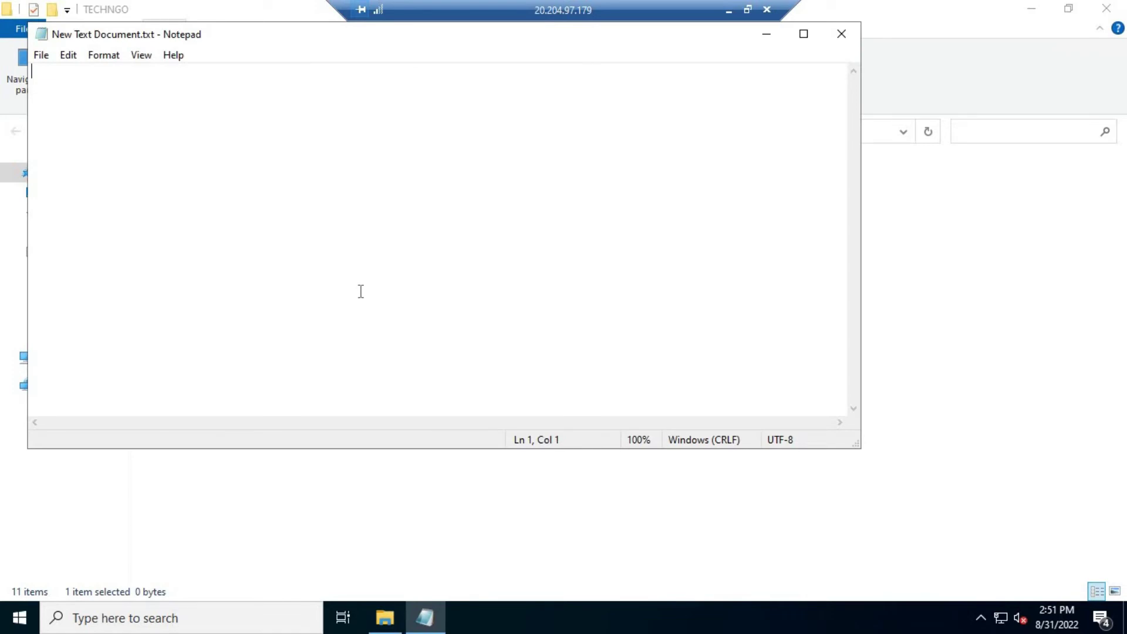
text(@echo off)
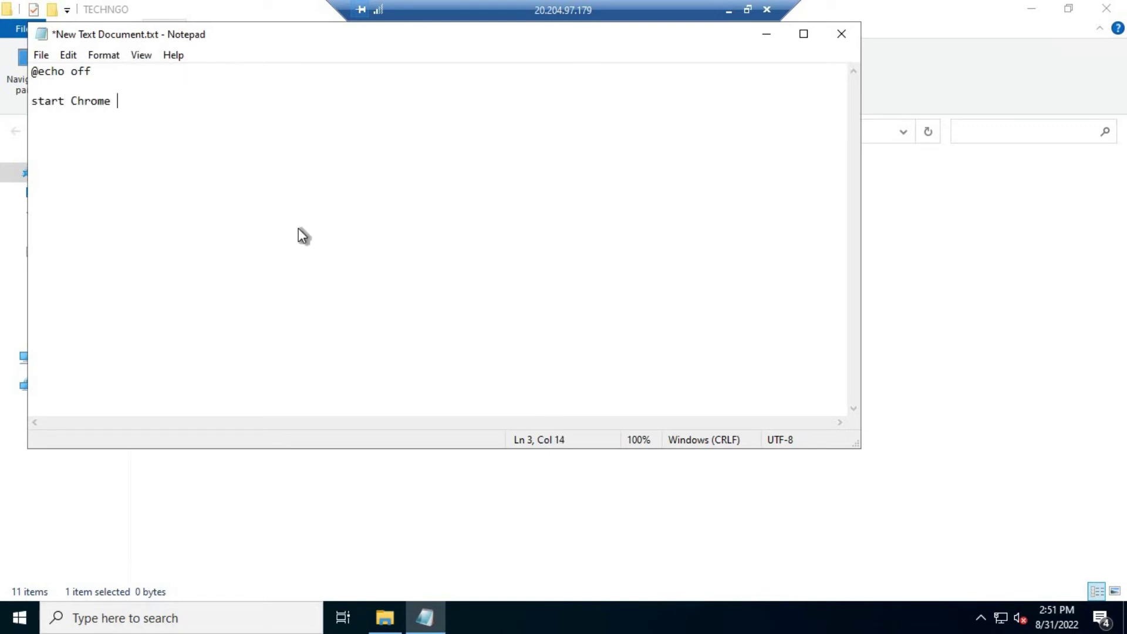
drag(234, 35, 416, 354)
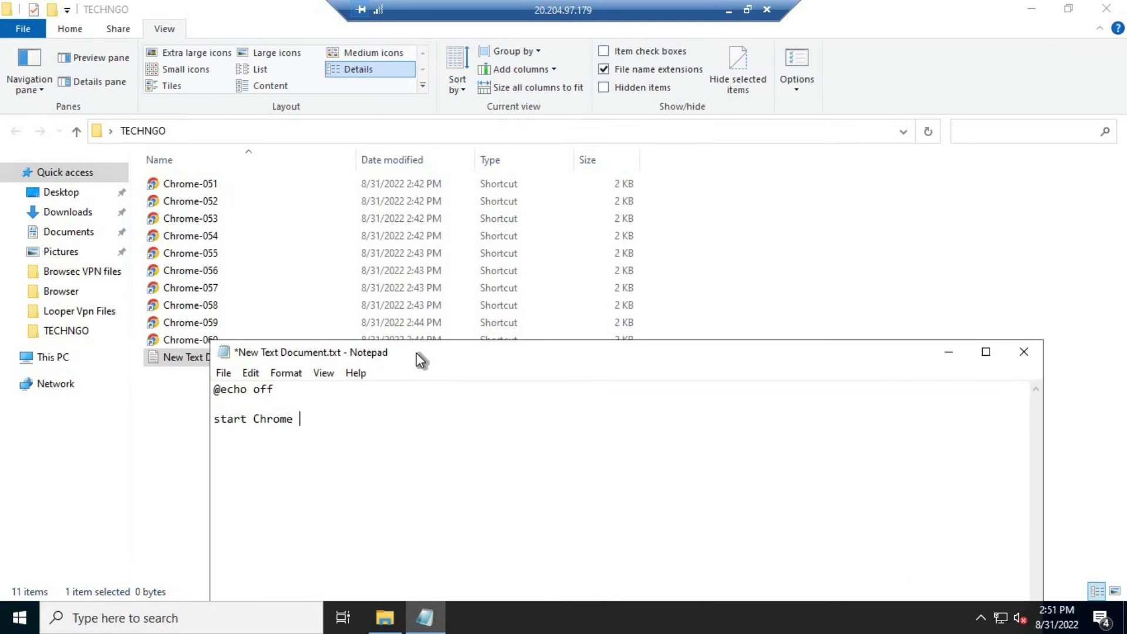
key(BackSpace)
text(-051)
key(ctrl+v)
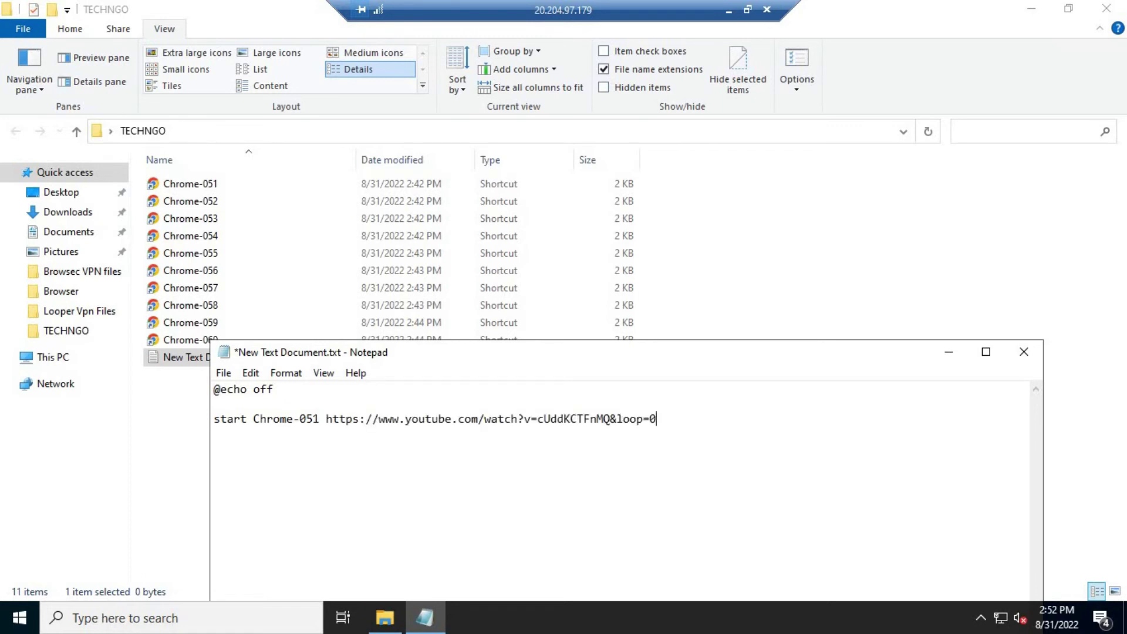
Copy the Chrome-051 start line and paste it seven times below itself
key(shift+Down)
key(ctrl+c)
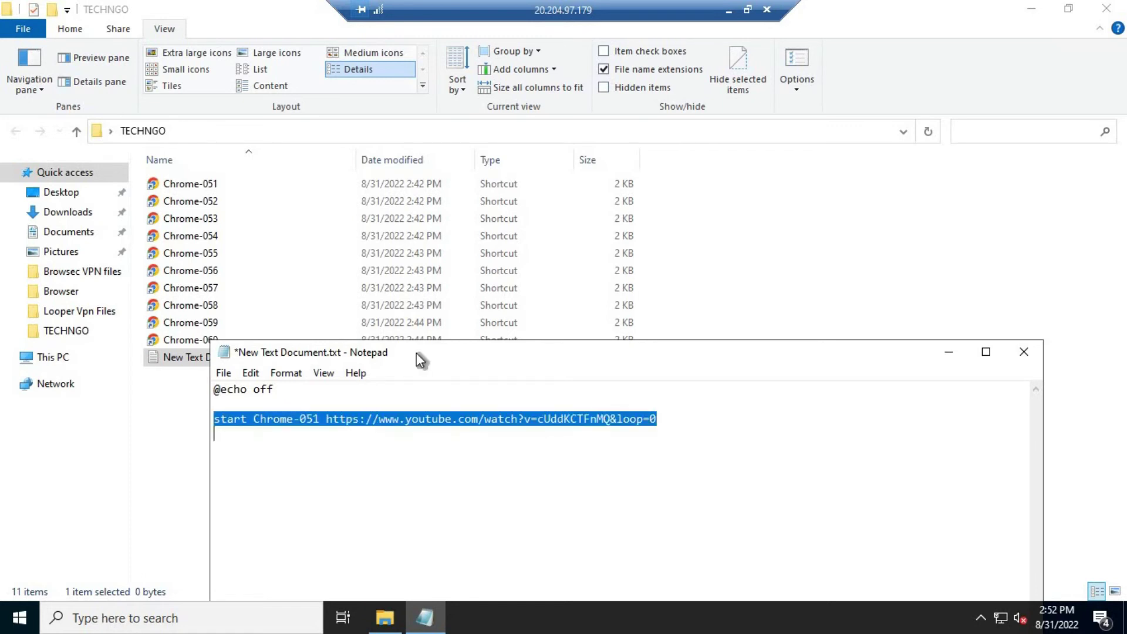
key(Right)
key(ctrl+v)
key(ctrl+v)
key(ctrl+v)
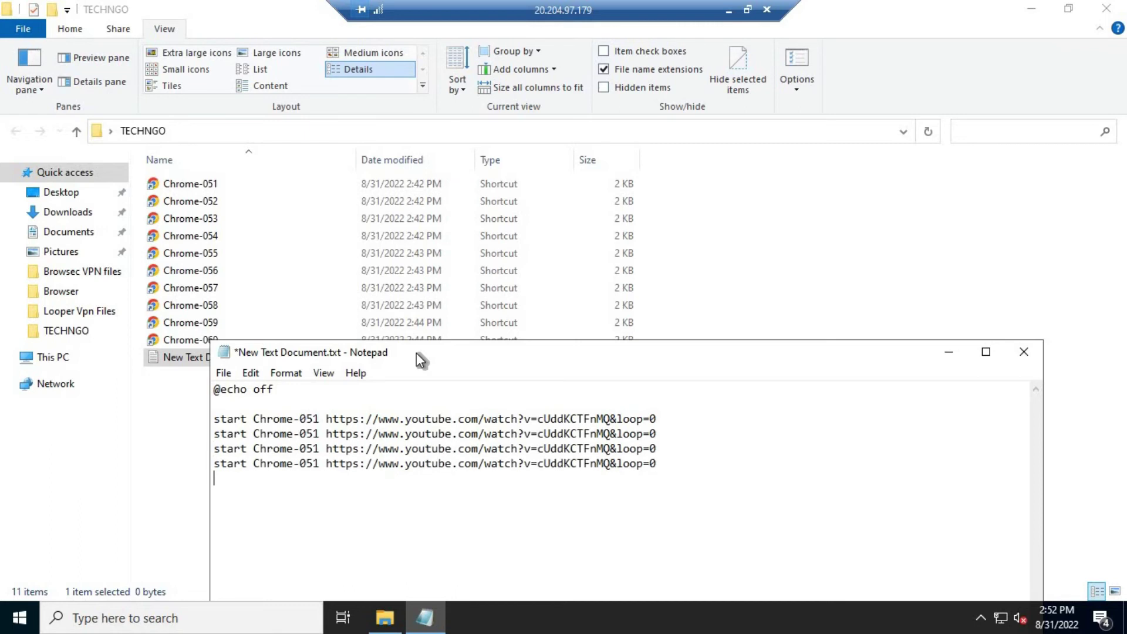
key(ctrl+v)
key(ctrl+v)
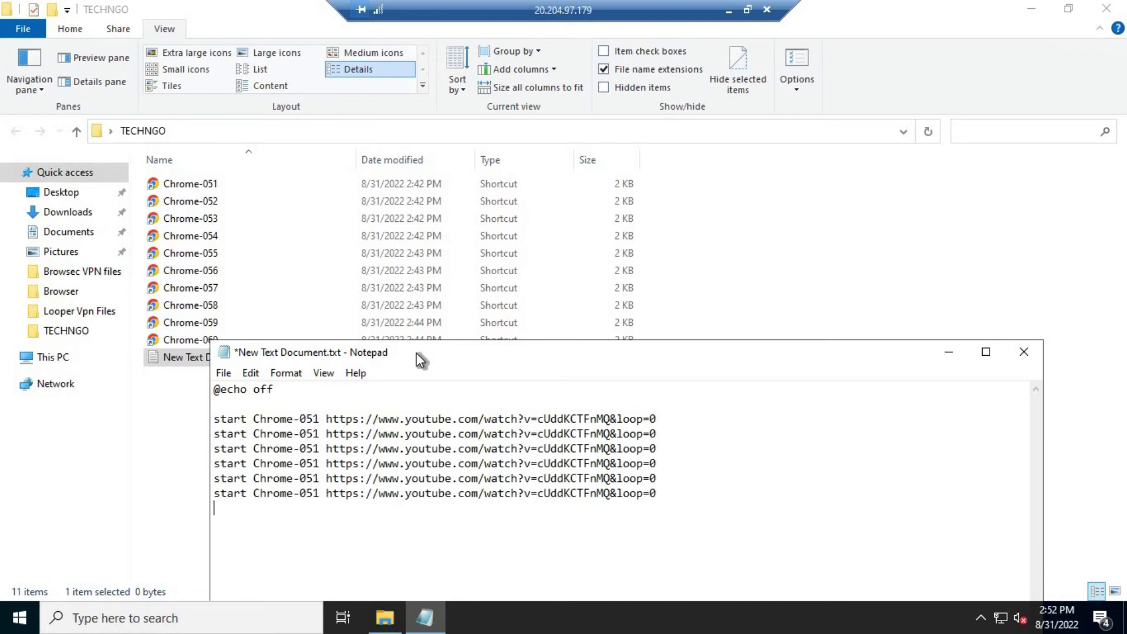
key(ctrl+v)
key(ctrl+v)
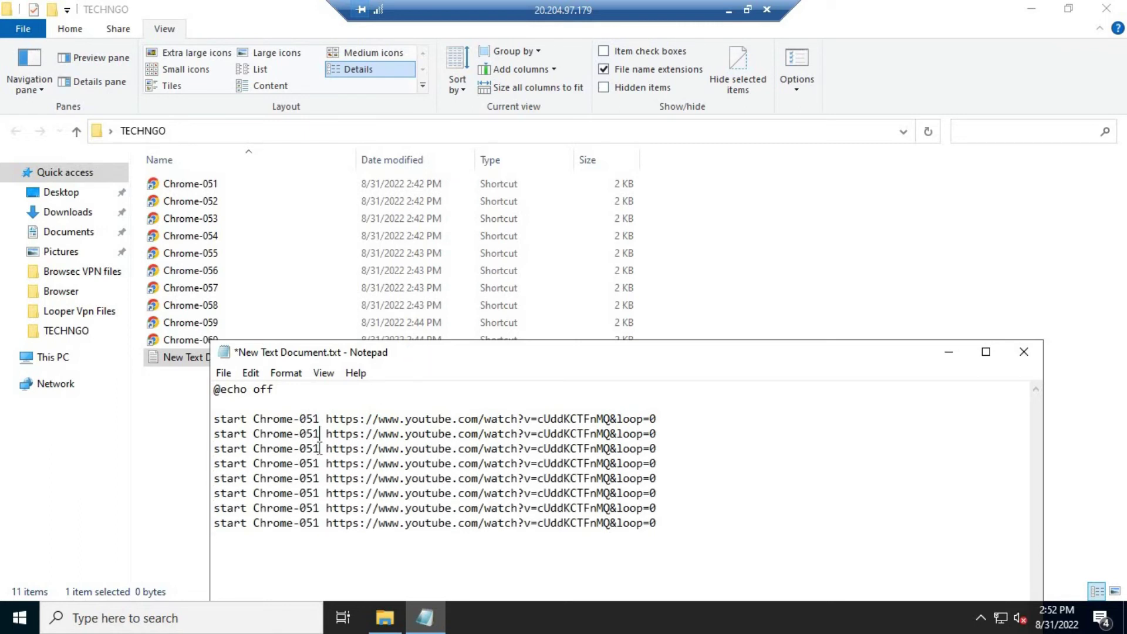
Renumber the profiles in the pasted start lines as Chrome-052 through Chrome-058
click(320, 449)
key(BackSpace)
text(3)
key(Down)
key(BackSpace)
text(4)
key(Down)
key(BackSpace)
text(5)
key(Down)
key(BackSpace)
text(6)
key(Down)
key(BackSpace)
text(7)
key(Down)
key(BackSpace)
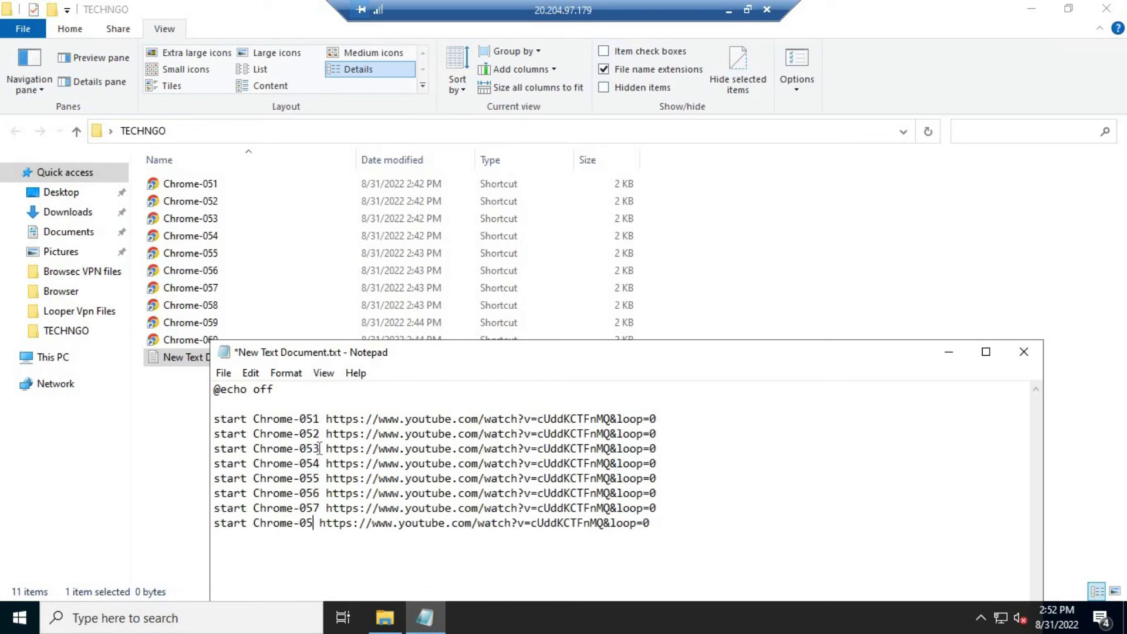
text(8)
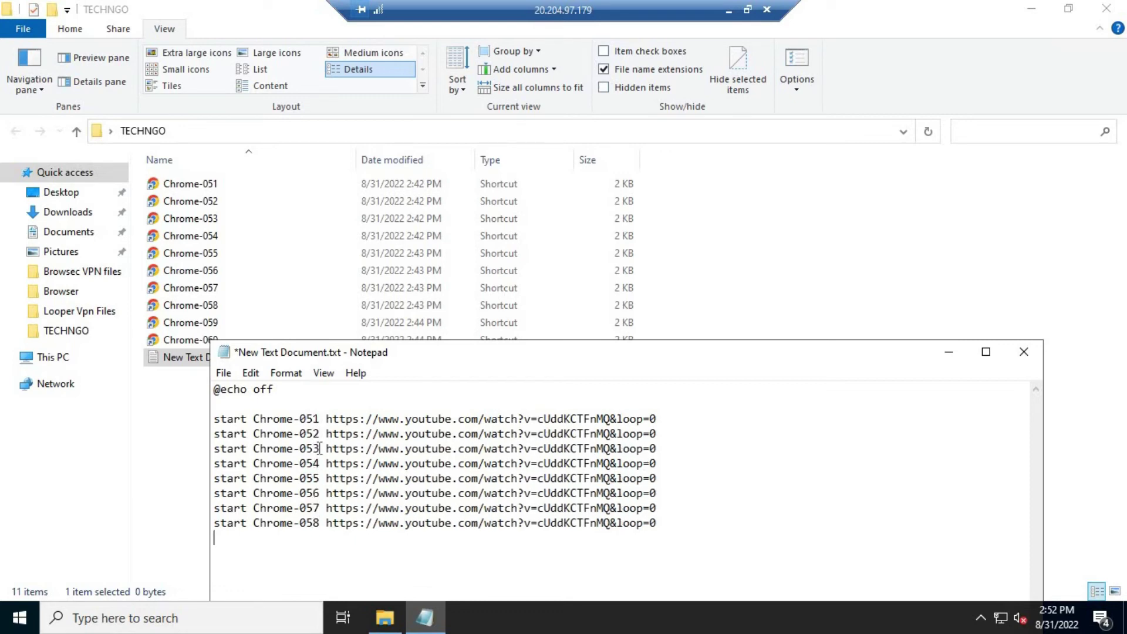
Add two more start lines for Chrome-059 and Chrome-060 with the same URL, then save and close the document
key(ctrl+v)
key(ctrl+v)
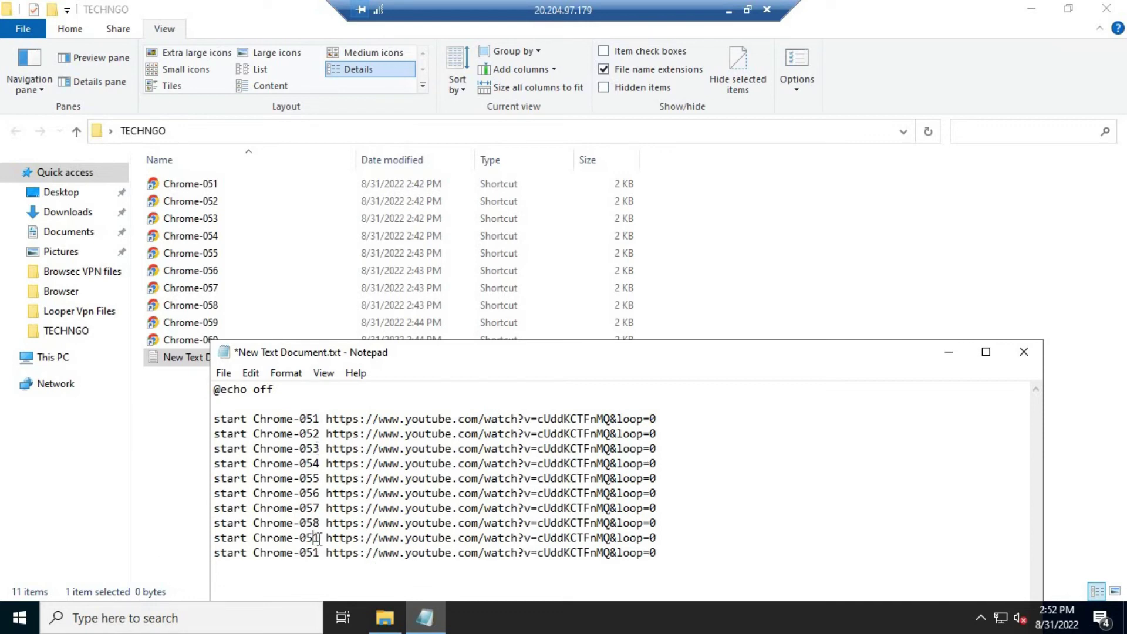
key(BackSpace)
text(9)
key(BackSpace)
key(BackSpace)
text(60)
key(ctrl+s)
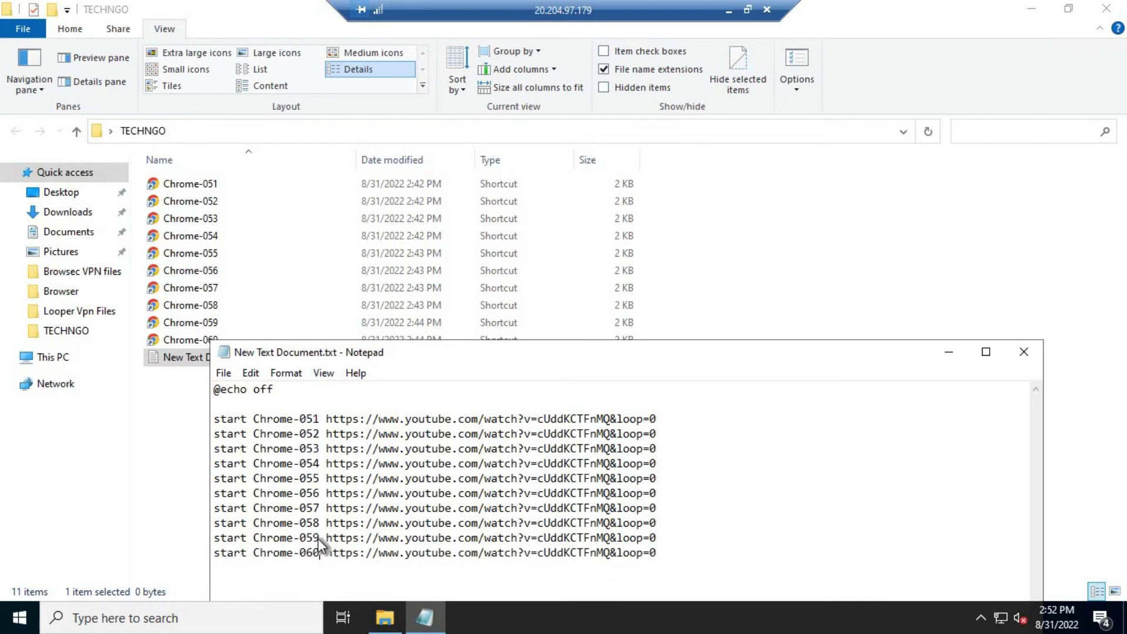
key(alt+F4)
Rename the text document to "open chromes.bat" and accept the extension change
key(F2)
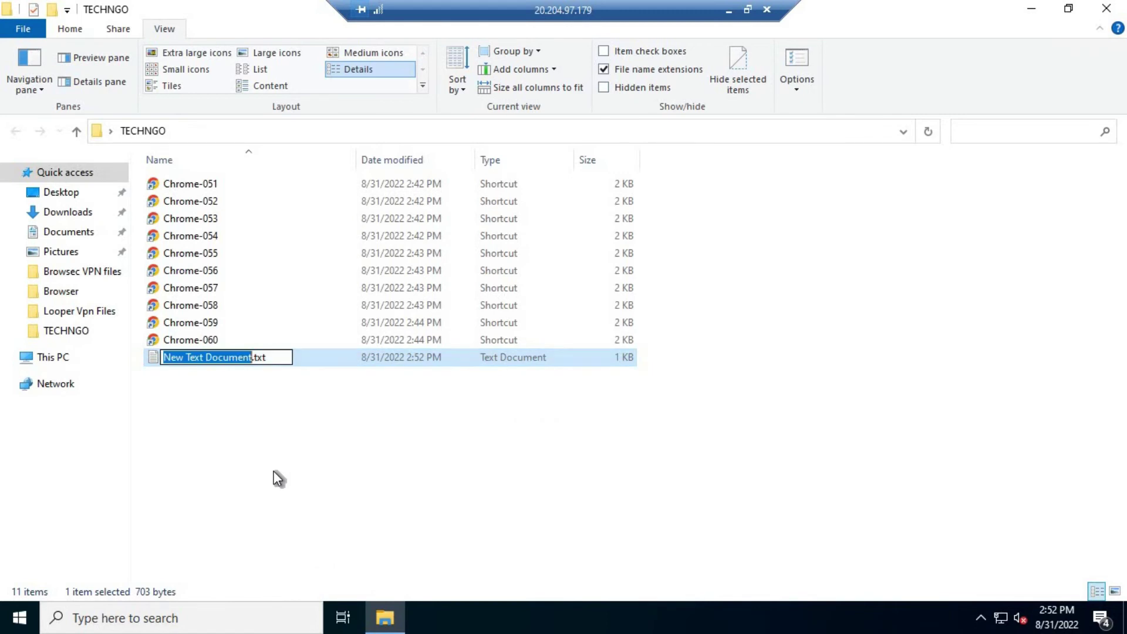
text(open chromes)
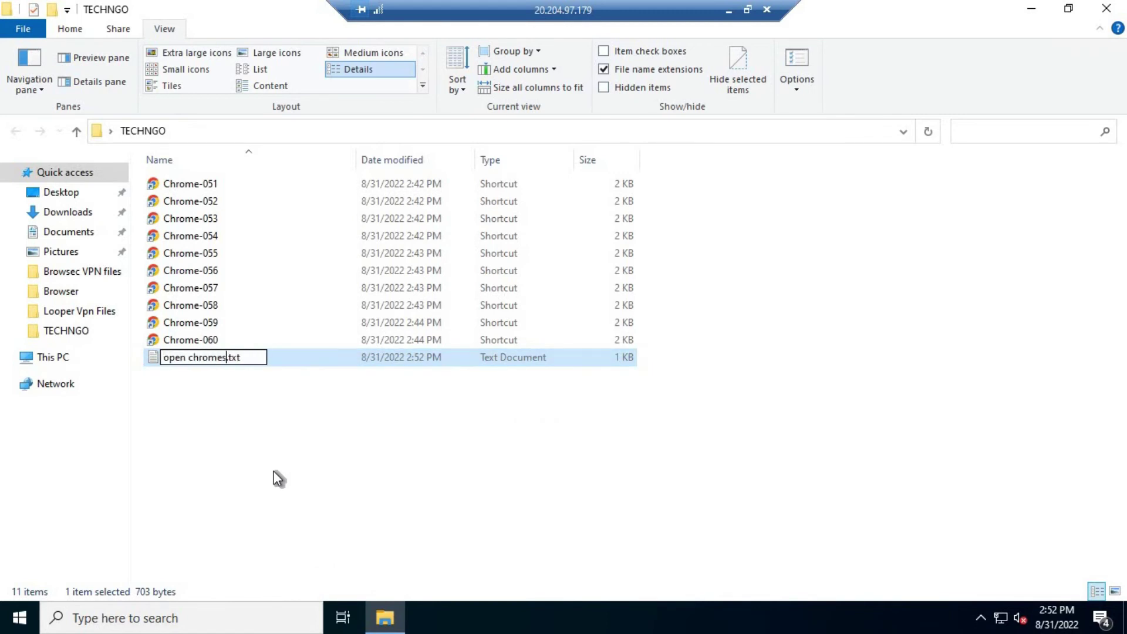
text(.bat)
key(Delete)
key(Delete)
key(Delete)
key(Delete)
key(Return)
key(Return)
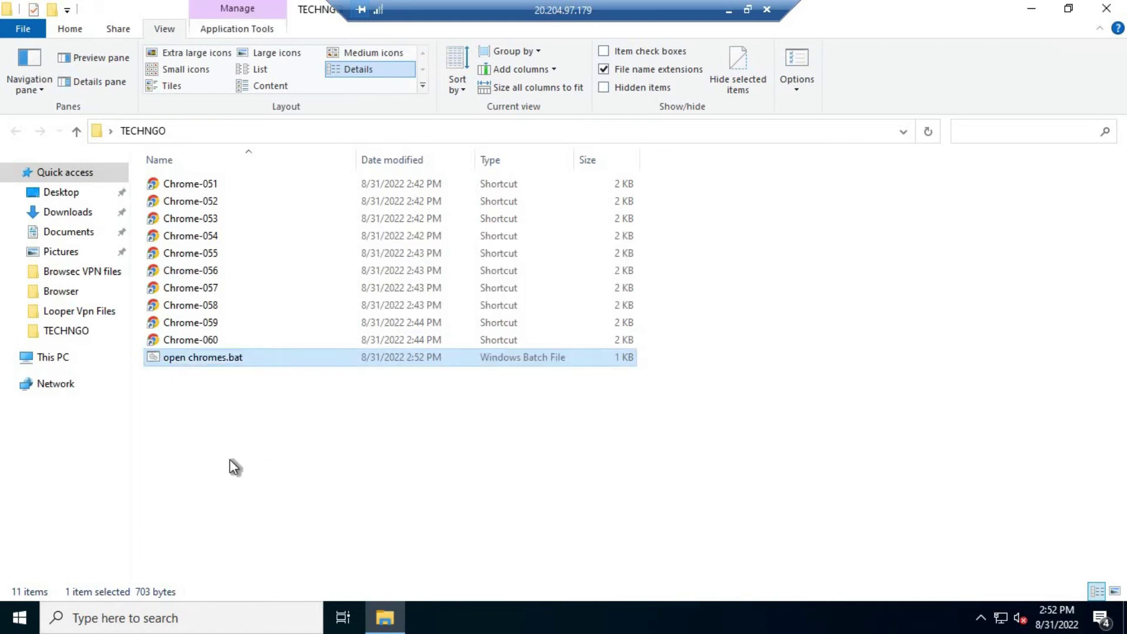
Run open chromes.bat and check that the video loads in the Chrome windows it starts
double_click(175, 357)
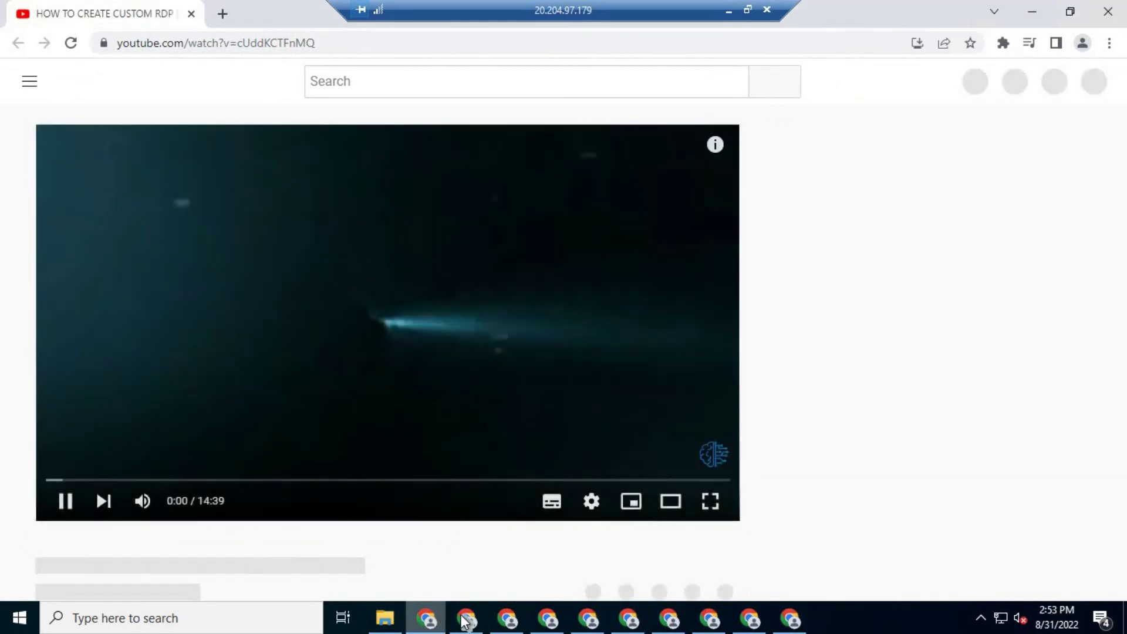
click(468, 620)
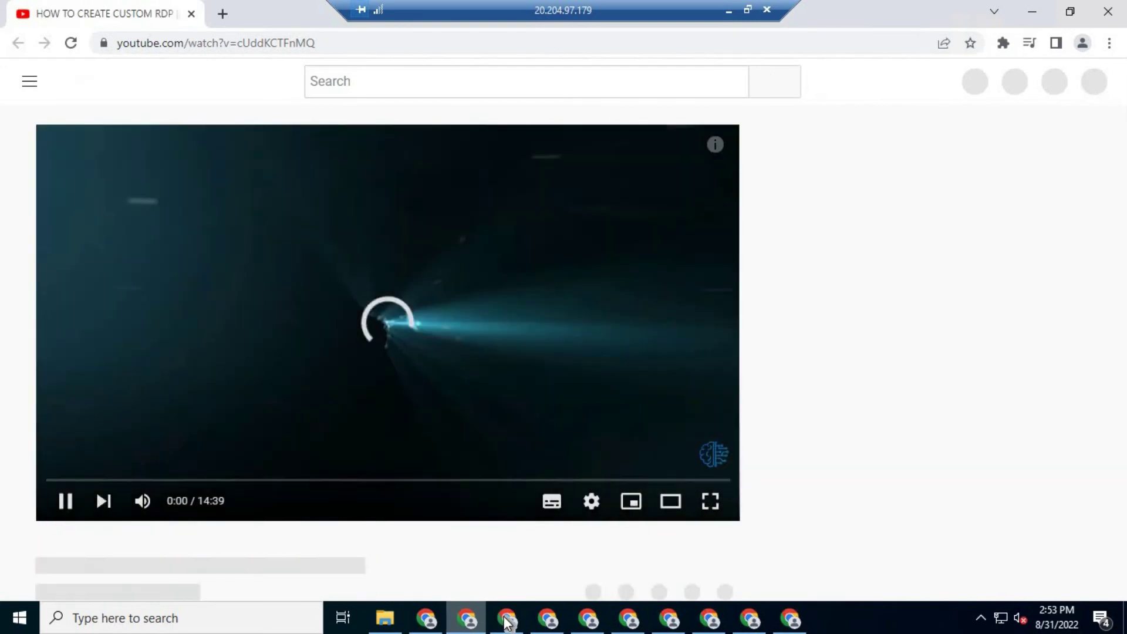
click(506, 622)
click(547, 621)
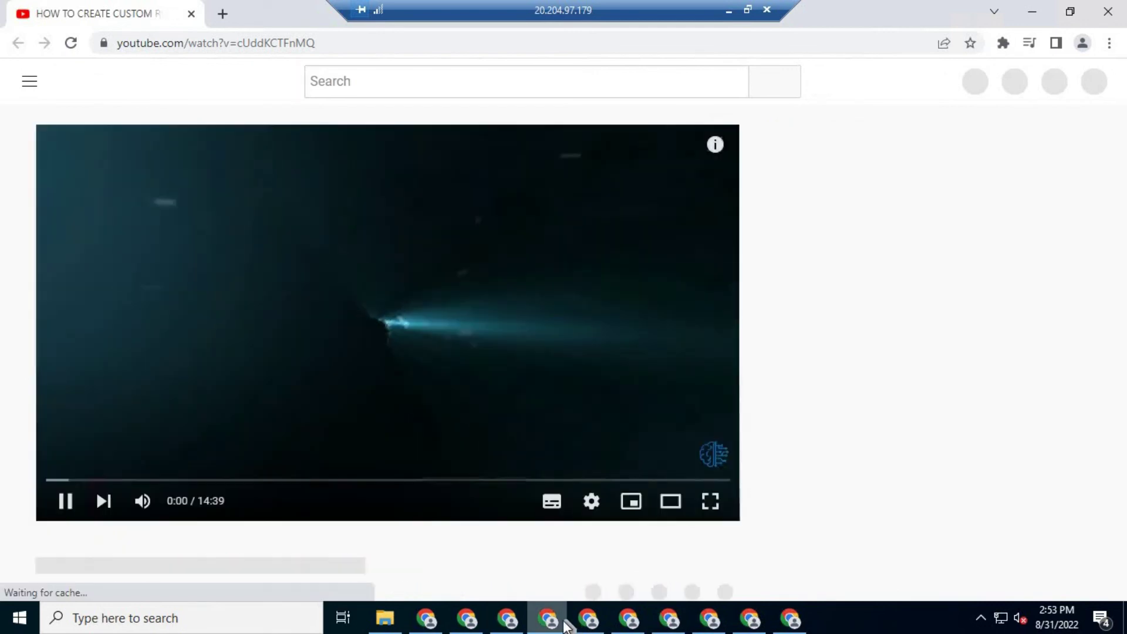
click(590, 621)
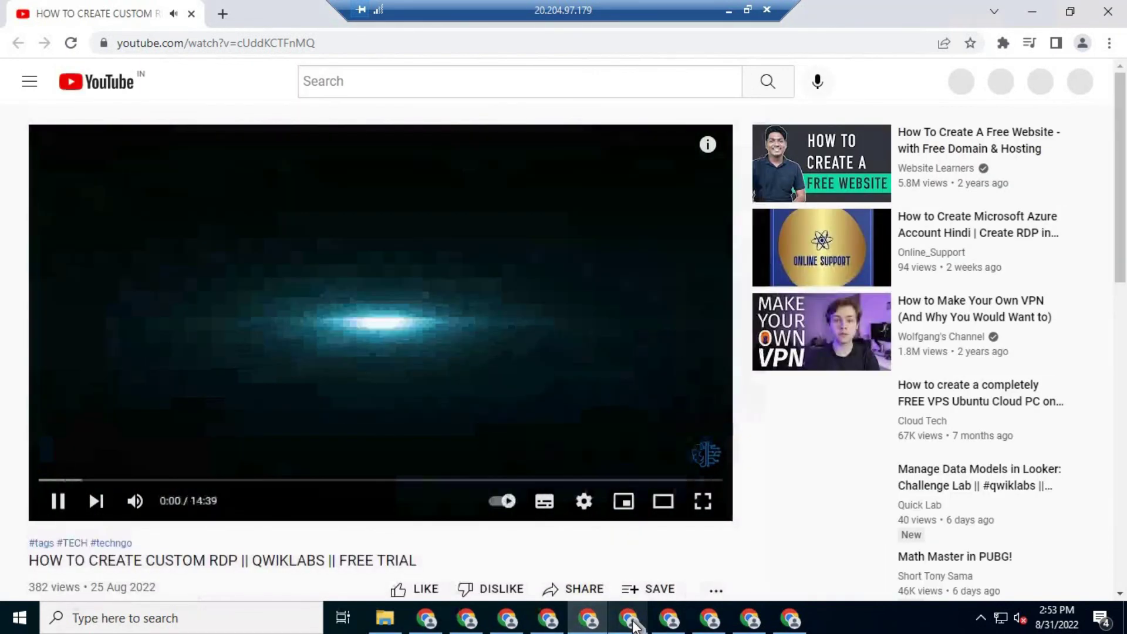
click(630, 621)
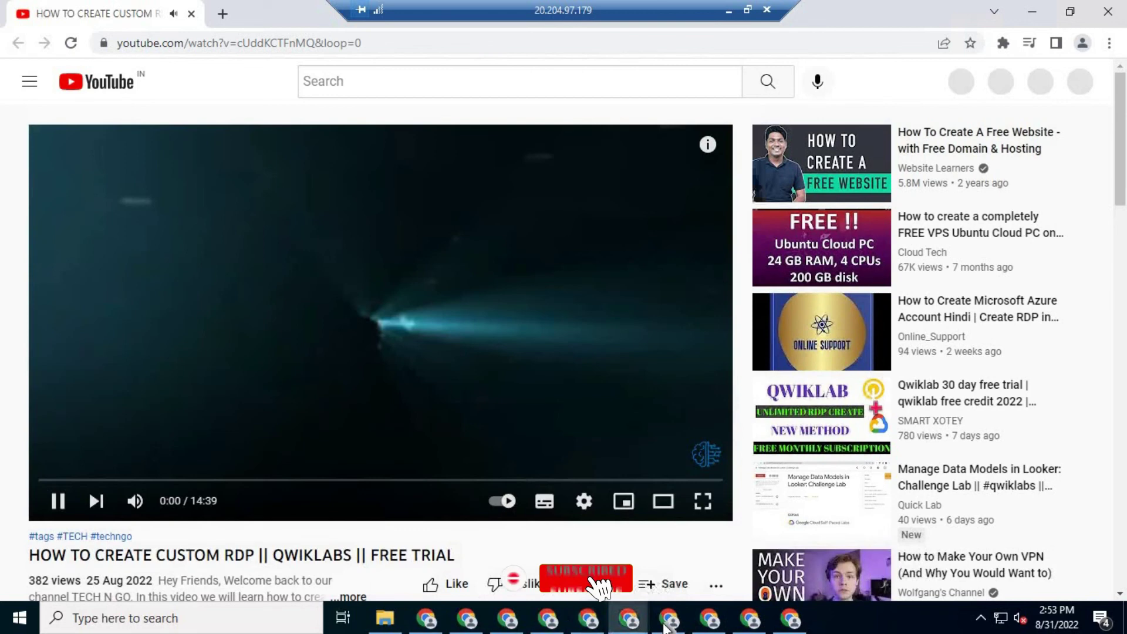
click(669, 622)
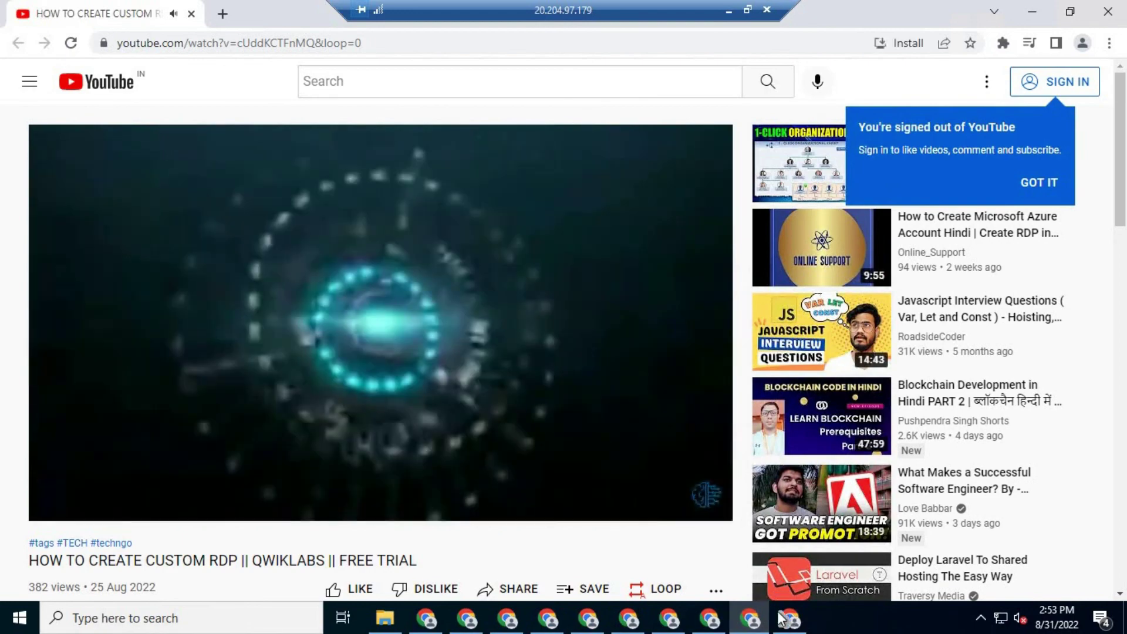
Examine the Looper controls and the comments below the video in the last Chrome windows
scroll(629, 496, down, 5)
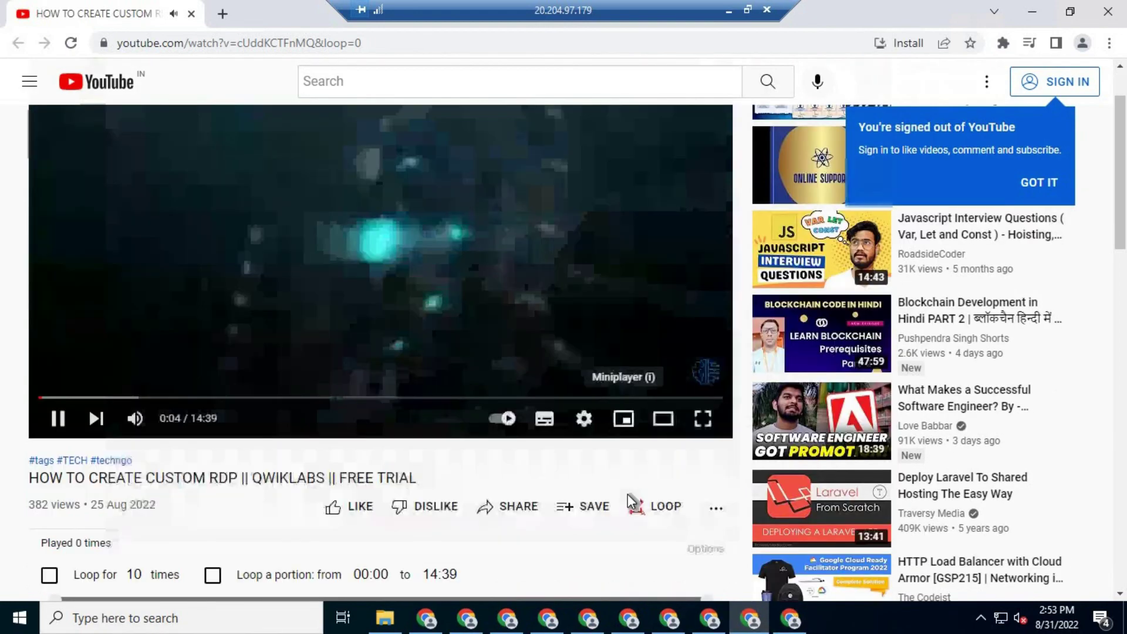
scroll(633, 393, down, 1)
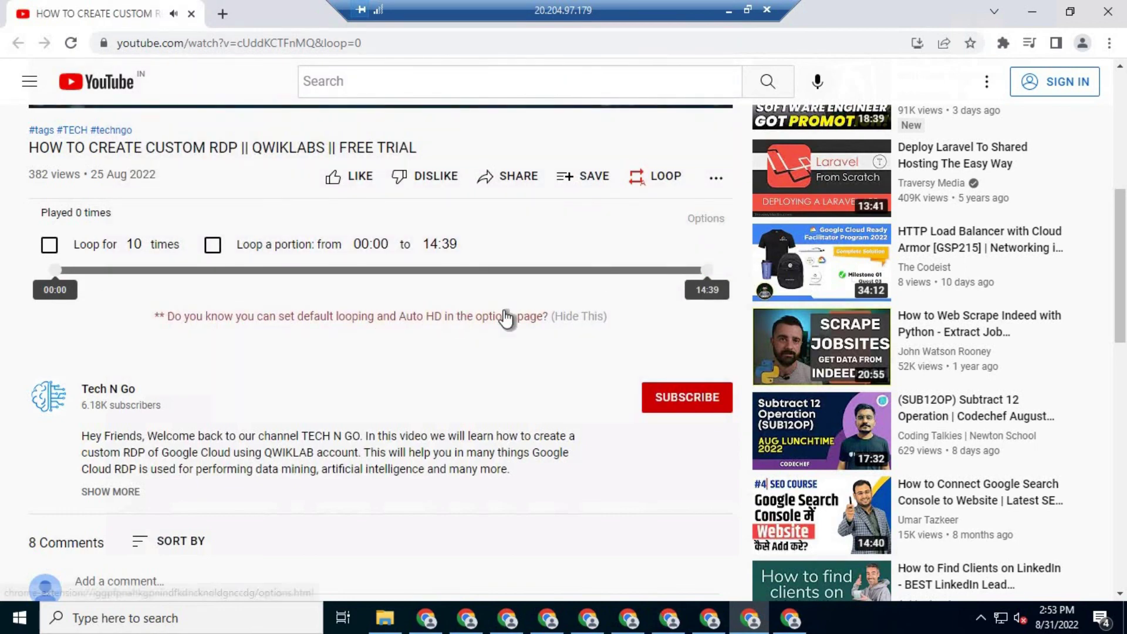
scroll(505, 314, up, 6)
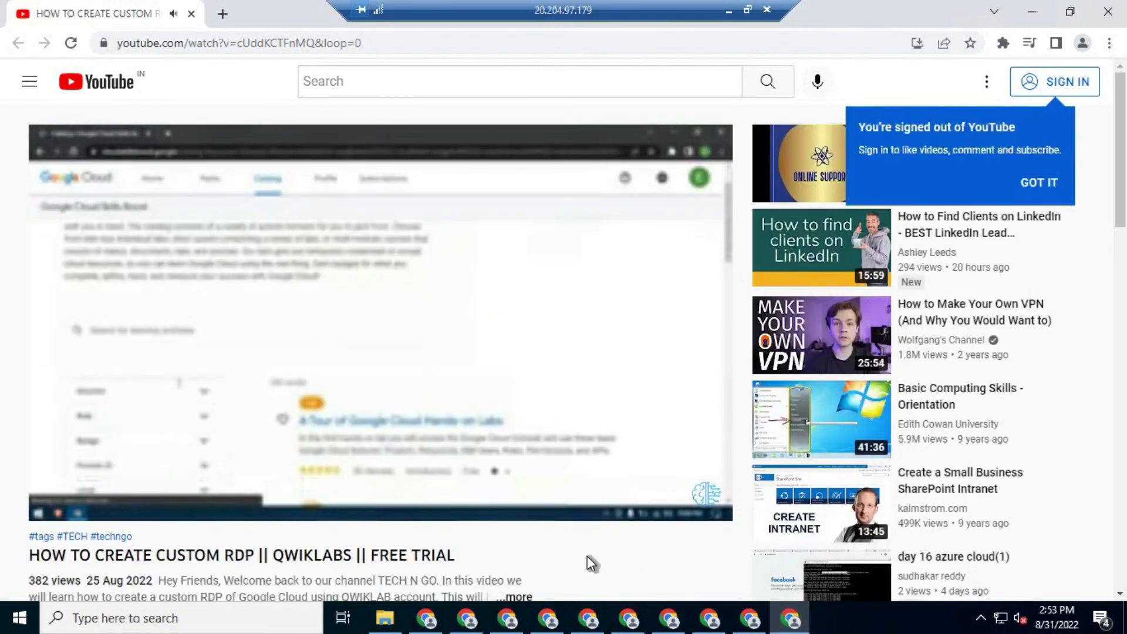
scroll(587, 556, down, 3)
scroll(587, 556, down, 5)
scroll(578, 475, down, 6)
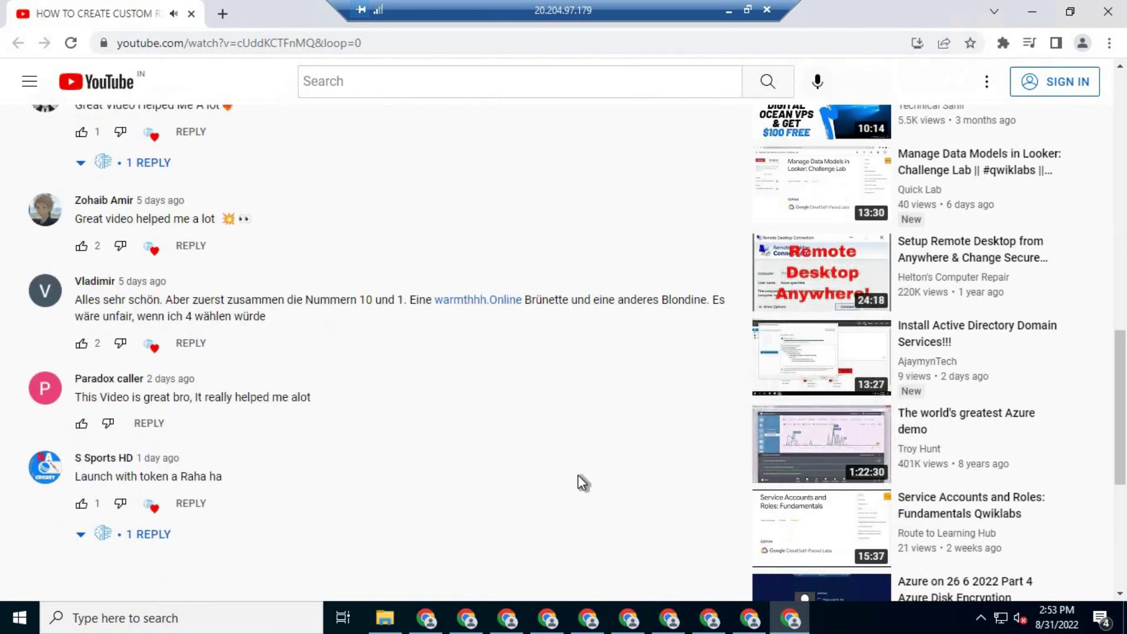
scroll(578, 474, up, 2)
scroll(578, 474, up, 13)
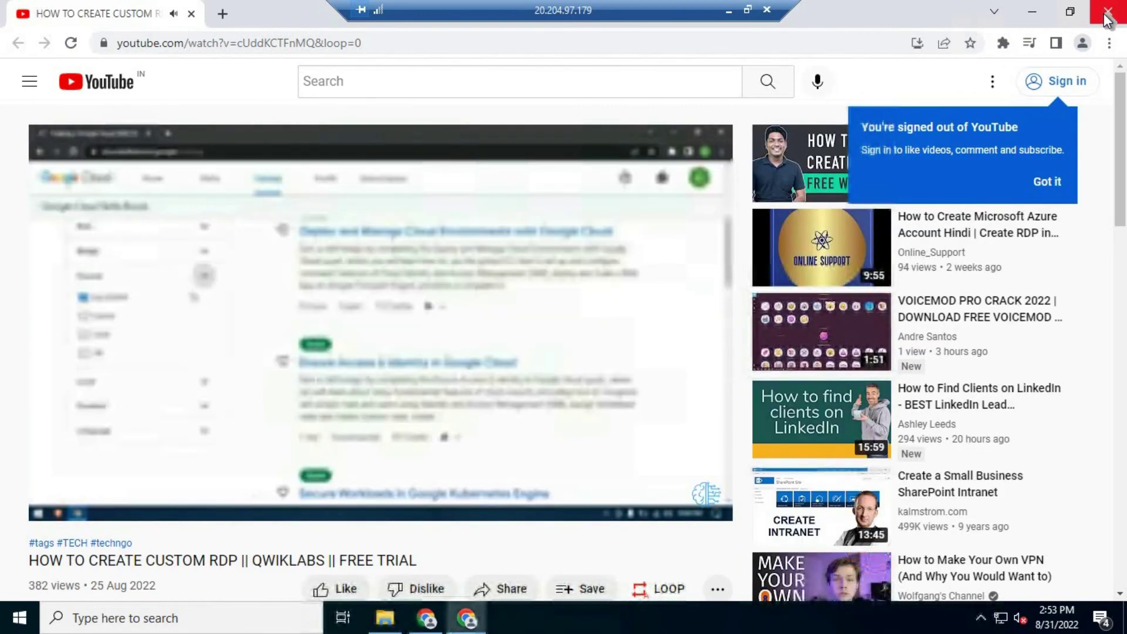
Close the remaining Chrome windows and the TECHNGO folder, and refresh the desktop
click(1107, 13)
click(1107, 13)
click(1108, 8)
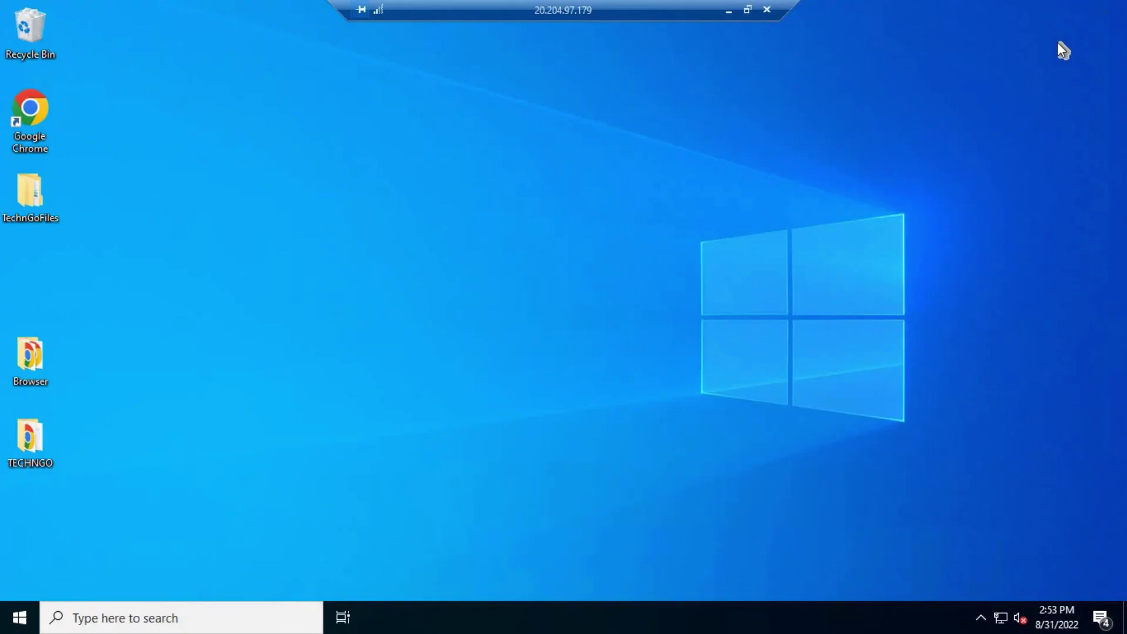
right_click(981, 102)
click(987, 150)
right_click(573, 290)
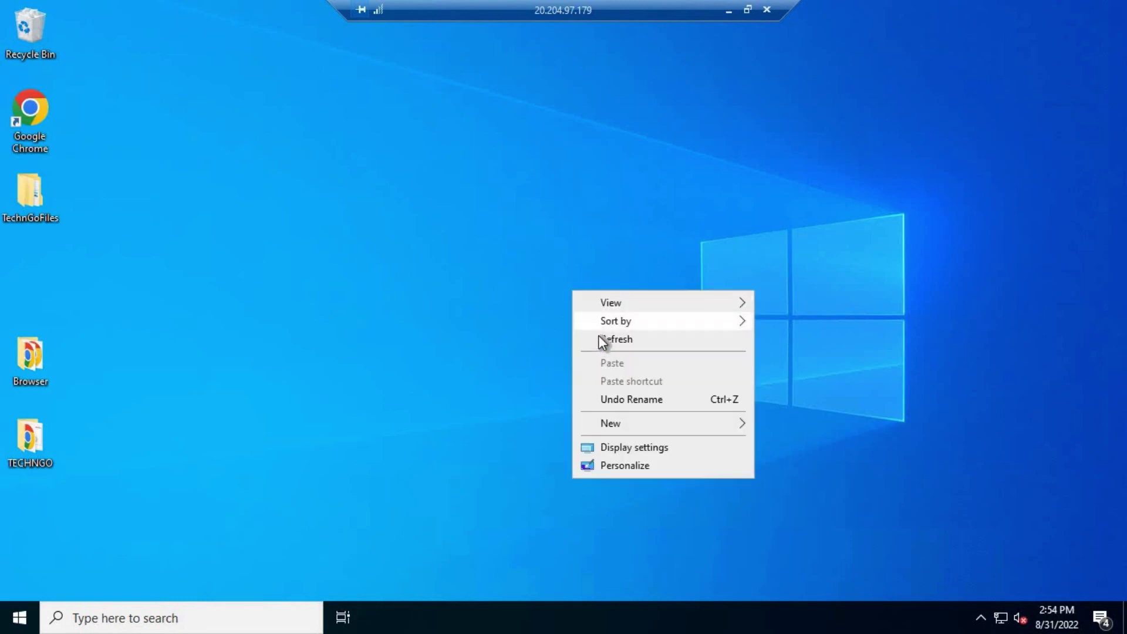
click(600, 337)
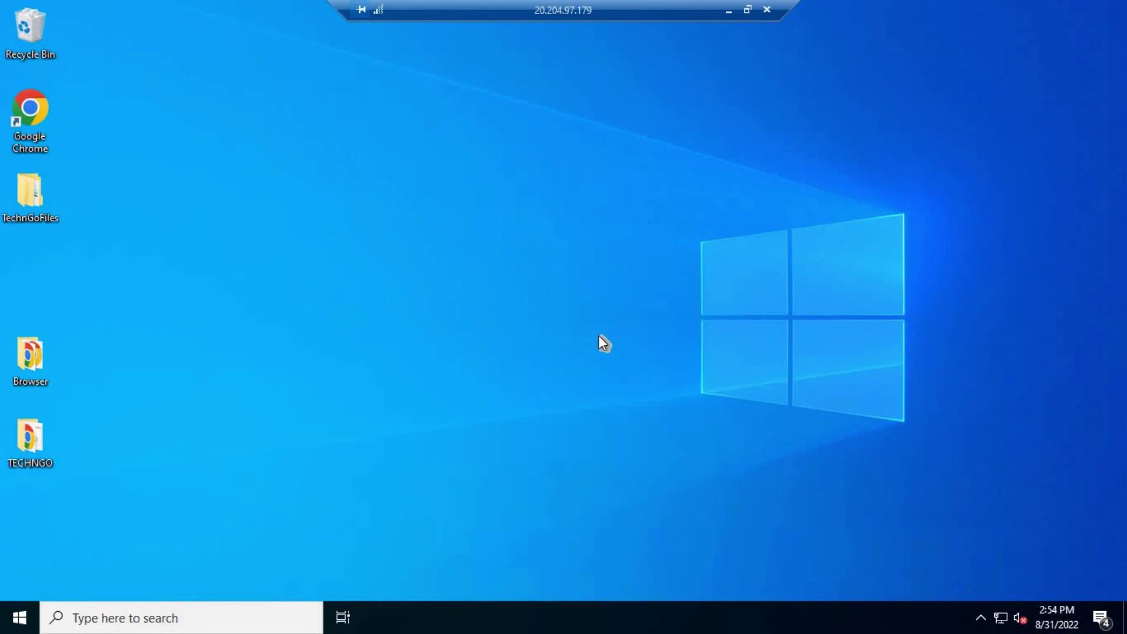